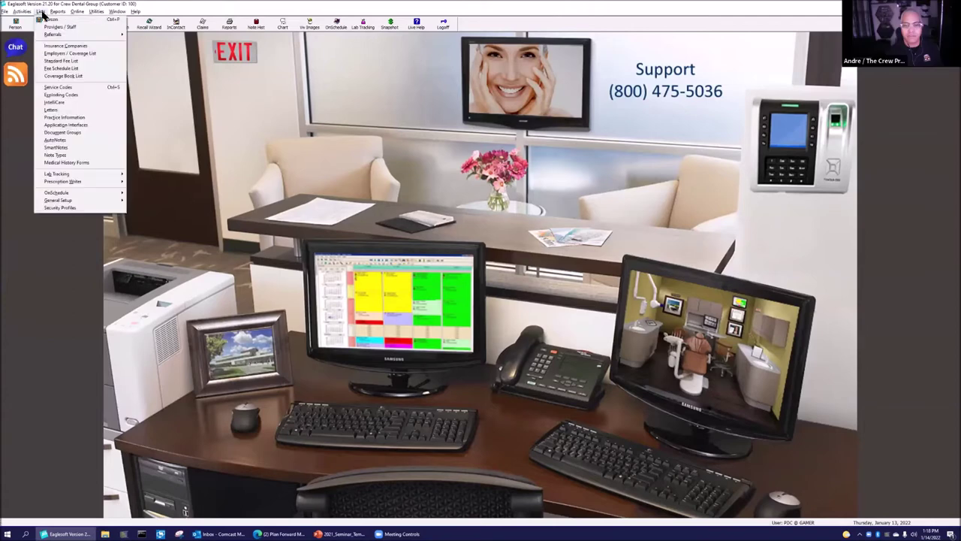
- Open the CREW Membership Plan 01 Jan entry for editing from the Employers / Coverage List
{"action": "left_click", "coordinate": [56, 54]}
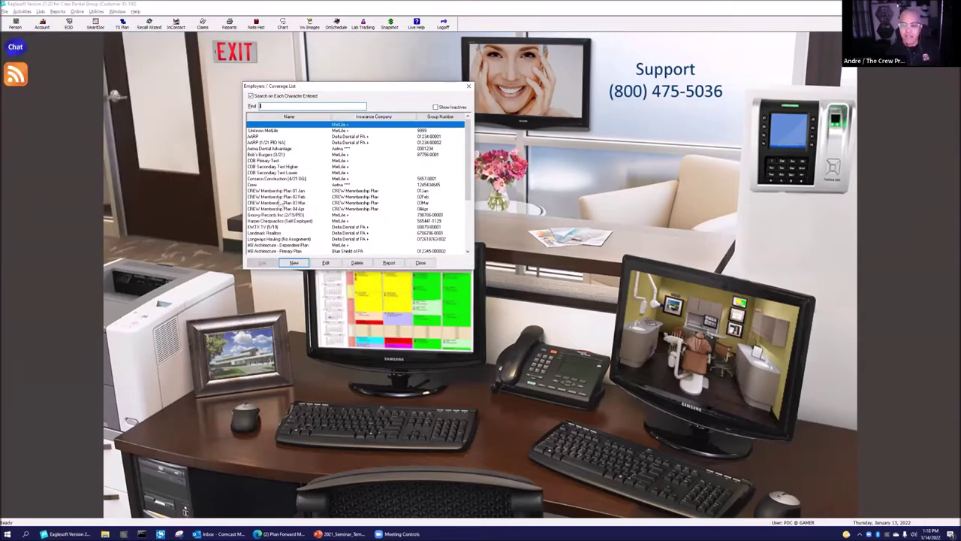
{"action": "left_click", "coordinate": [278, 191]}
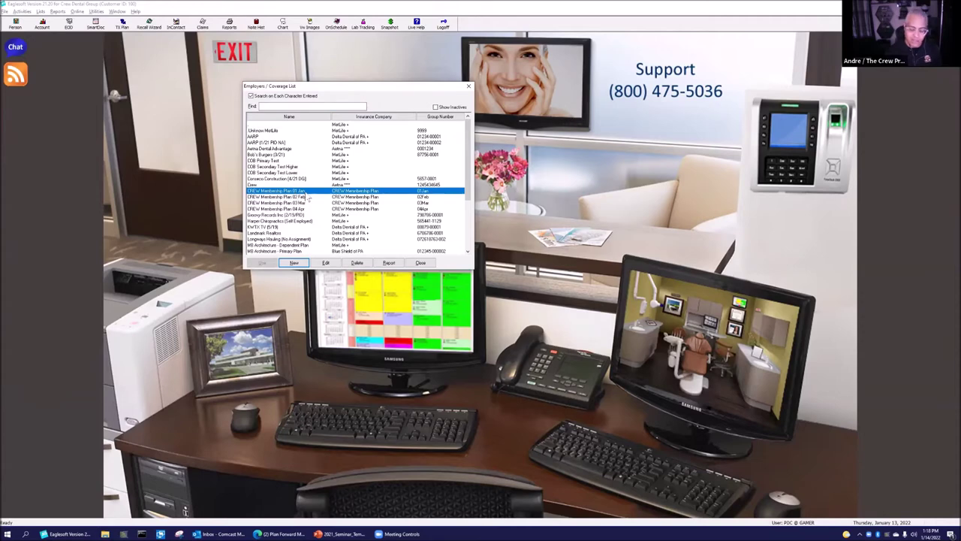
{"action": "key", "text": "Down"}
{"action": "key", "text": "Down"}
{"action": "key", "text": "Down"}
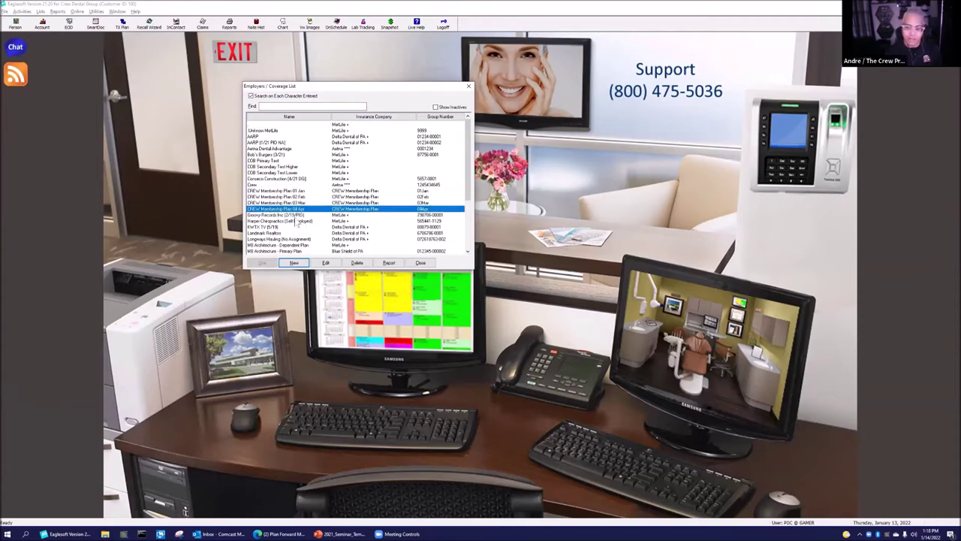
{"action": "left_click", "coordinate": [294, 191]}
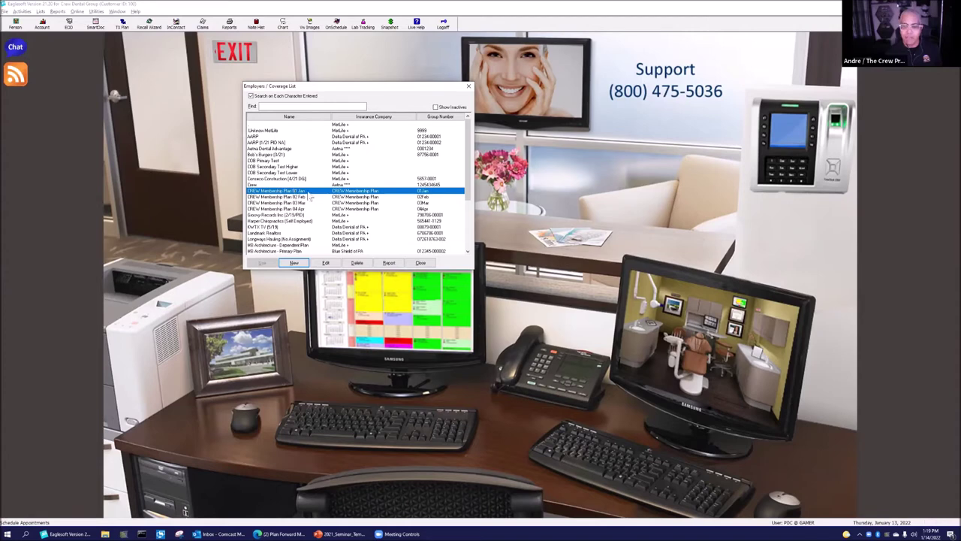
{"action": "left_click", "coordinate": [326, 262]}
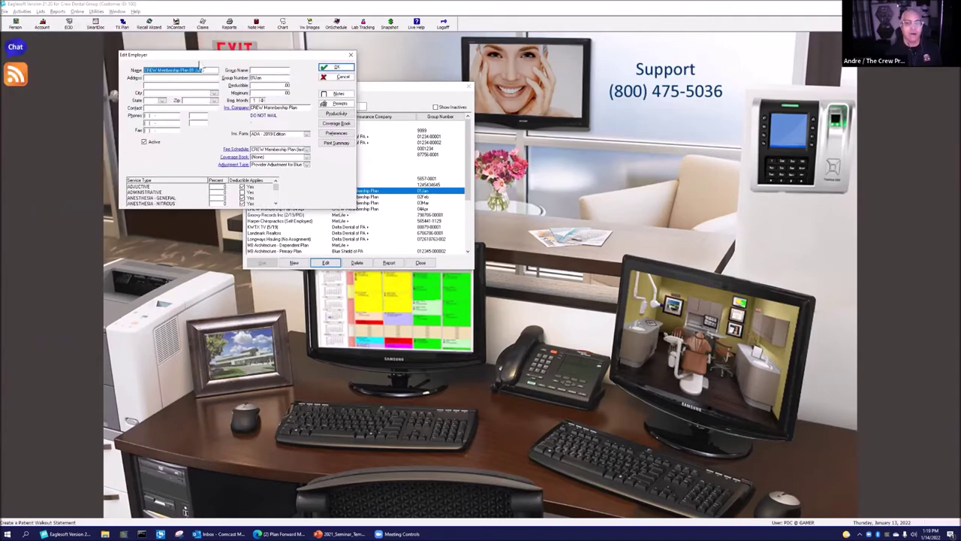
- Review the plan's name, group number and service type percentages in the employer record
{"action": "left_click", "coordinate": [209, 70]}
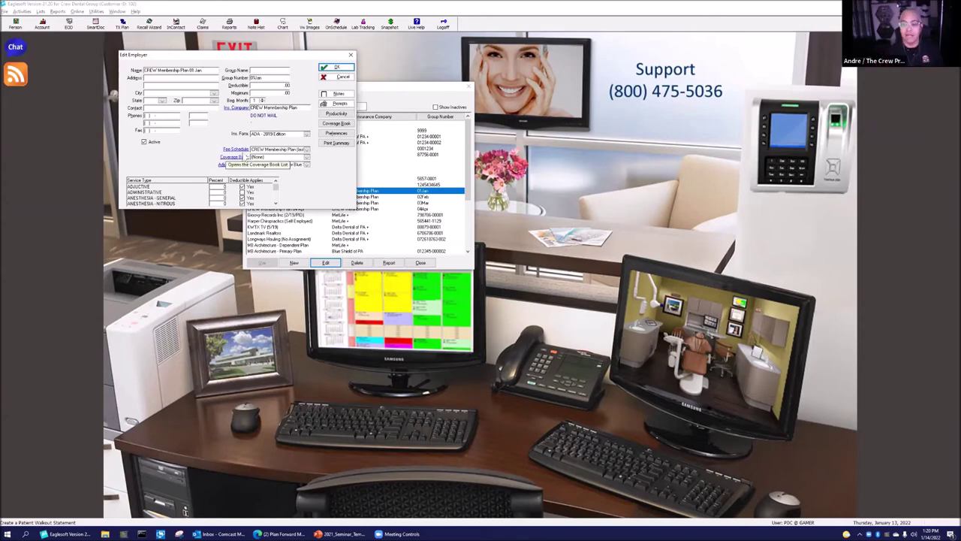
{"action": "double_click", "coordinate": [273, 78]}
{"action": "left_click", "coordinate": [273, 78]}
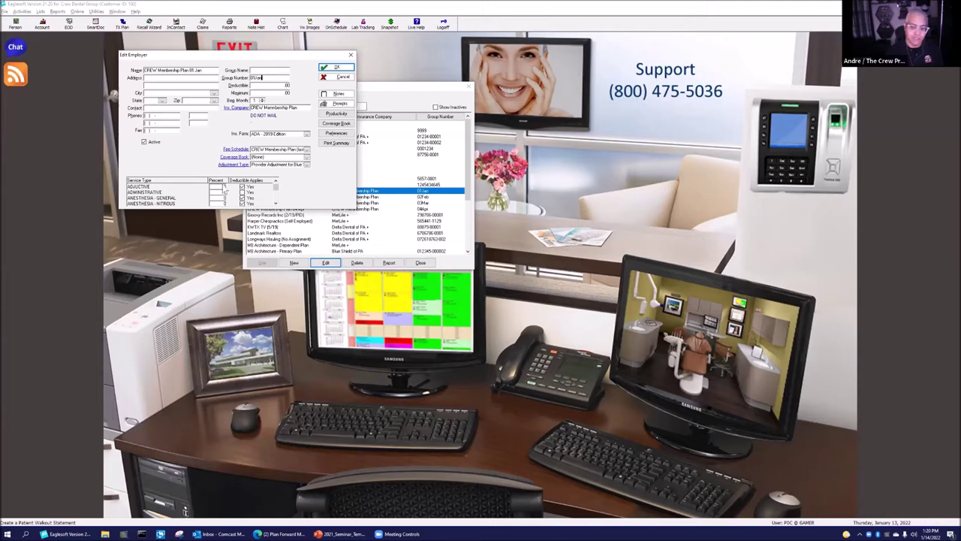
{"action": "scroll", "coordinate": [224, 204], "scroll_direction": "down", "scroll_amount": 5}
{"action": "scroll", "coordinate": [219, 204], "scroll_direction": "up", "scroll_amount": 5}
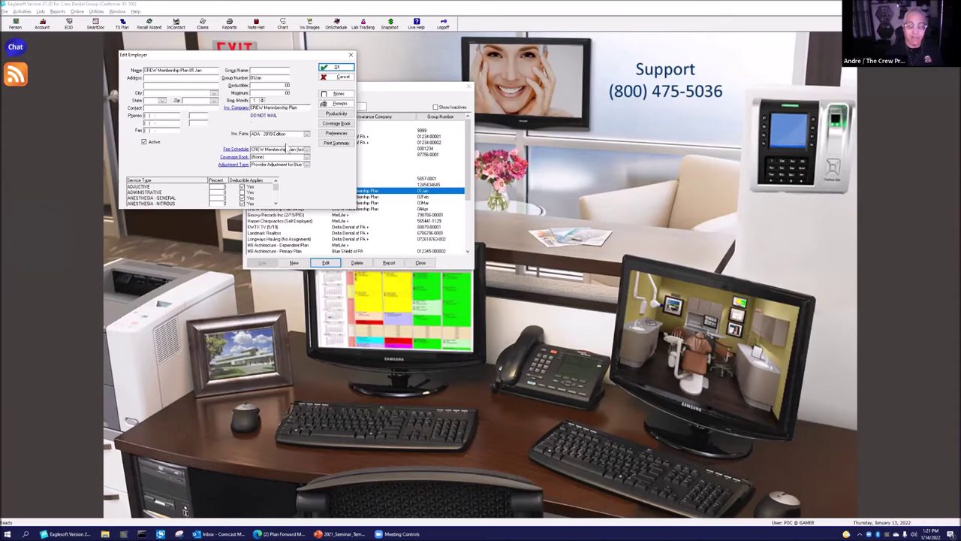
- Set the plan's insurance form to (None) and review its employer preferences
{"action": "left_click", "coordinate": [293, 137]}
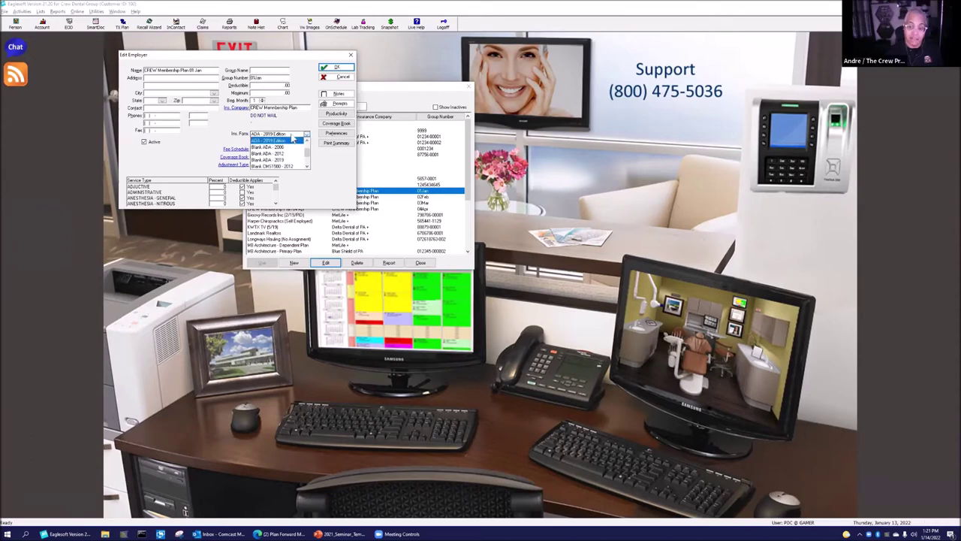
{"action": "scroll", "coordinate": [309, 150], "scroll_direction": "up", "scroll_amount": 1}
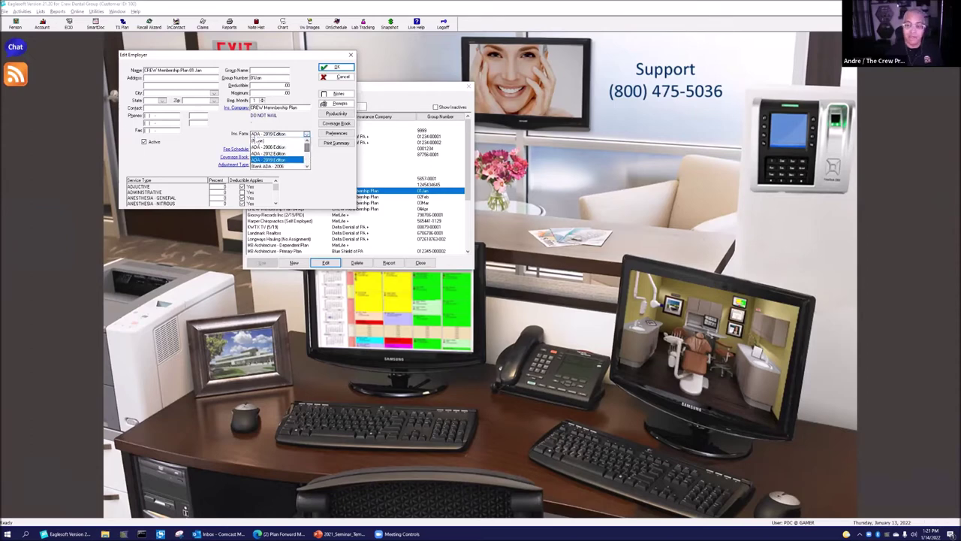
{"action": "left_click", "coordinate": [262, 141]}
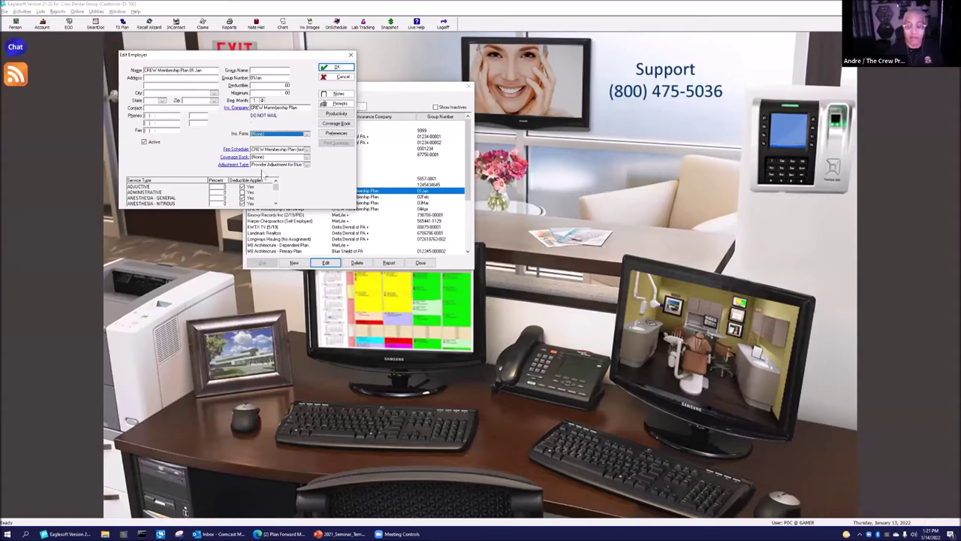
{"action": "left_click", "coordinate": [348, 135]}
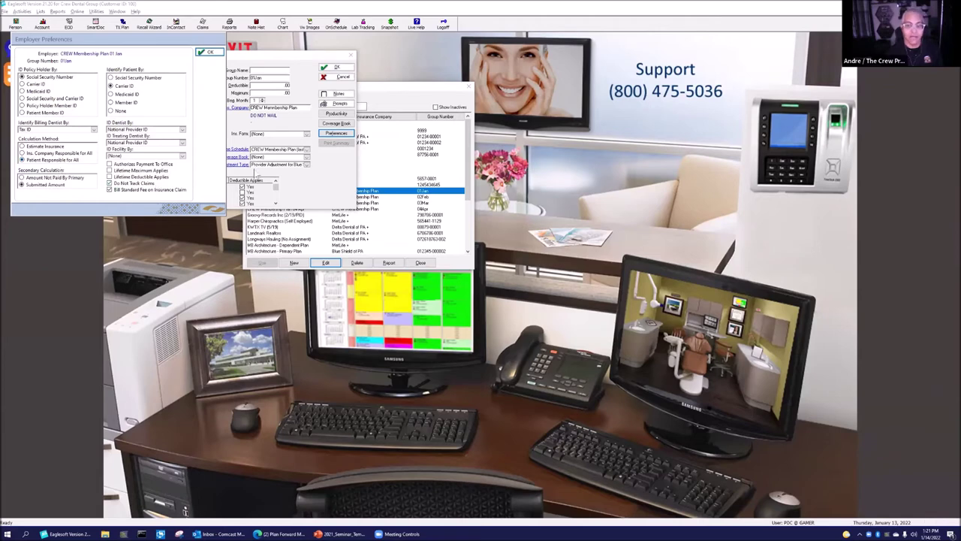
{"action": "left_click", "coordinate": [211, 52]}
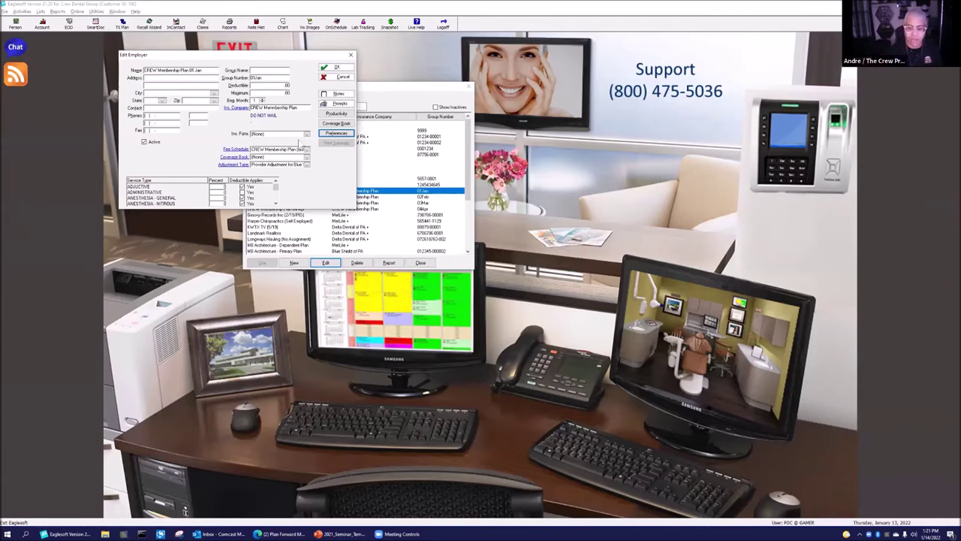
{"action": "left_click", "coordinate": [275, 137]}
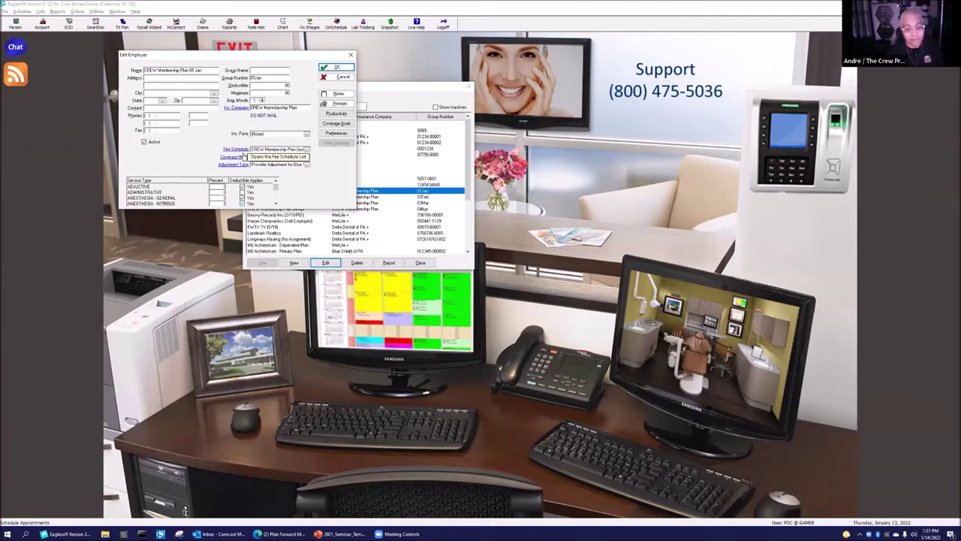
- Create a fee schedule named Members that automatically sets up all service codes at 85% of the standard fees
{"action": "left_click", "coordinate": [237, 150]}
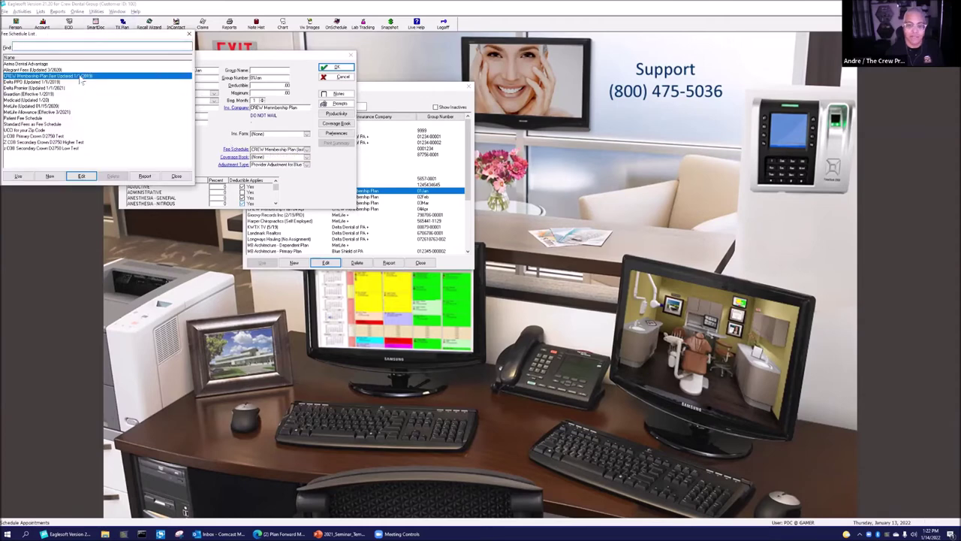
{"action": "left_click", "coordinate": [49, 176]}
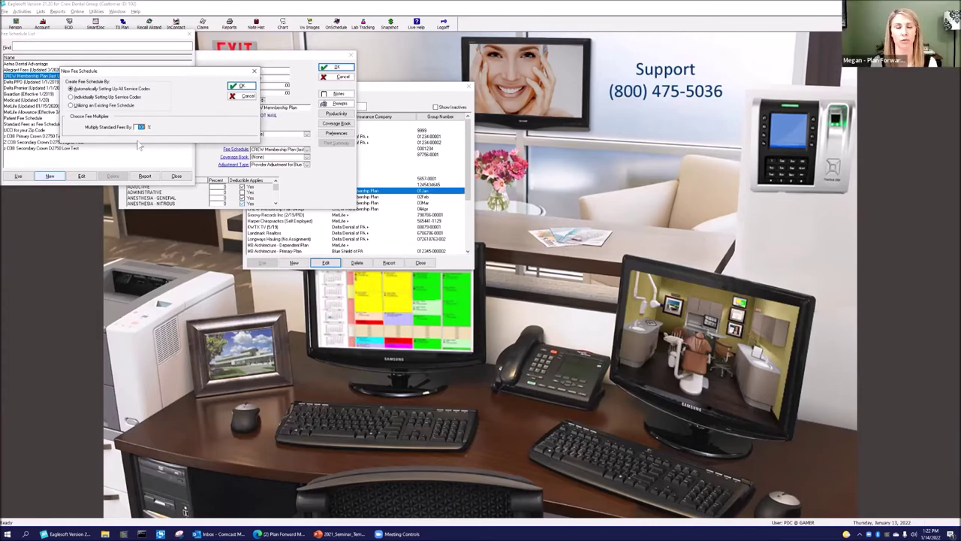
{"action": "type", "text": "15"}
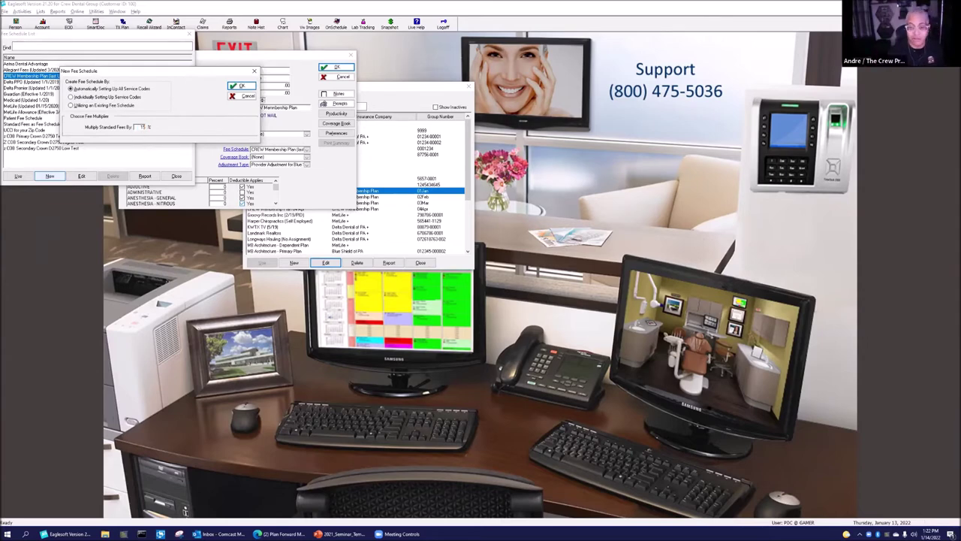
{"action": "double_click", "coordinate": [141, 128]}
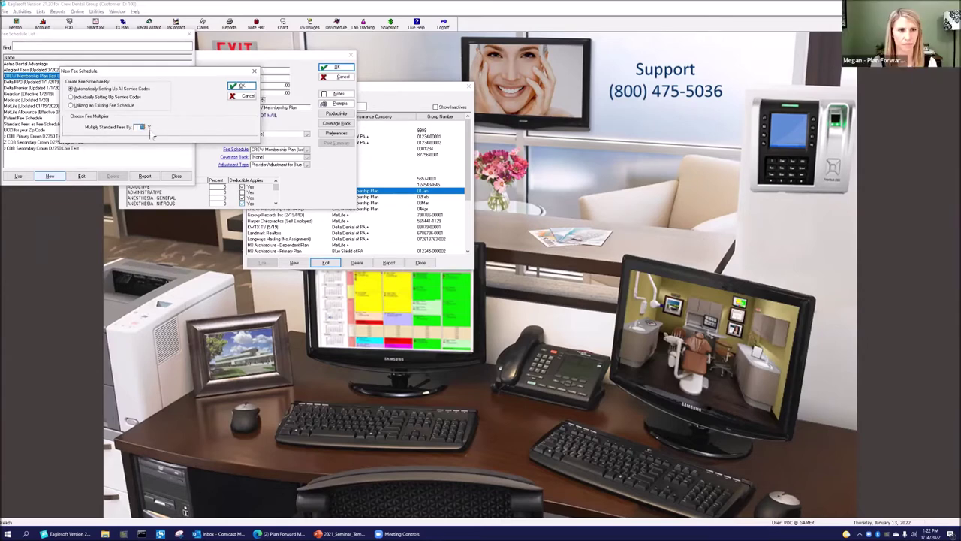
{"action": "key", "text": "Tab"}
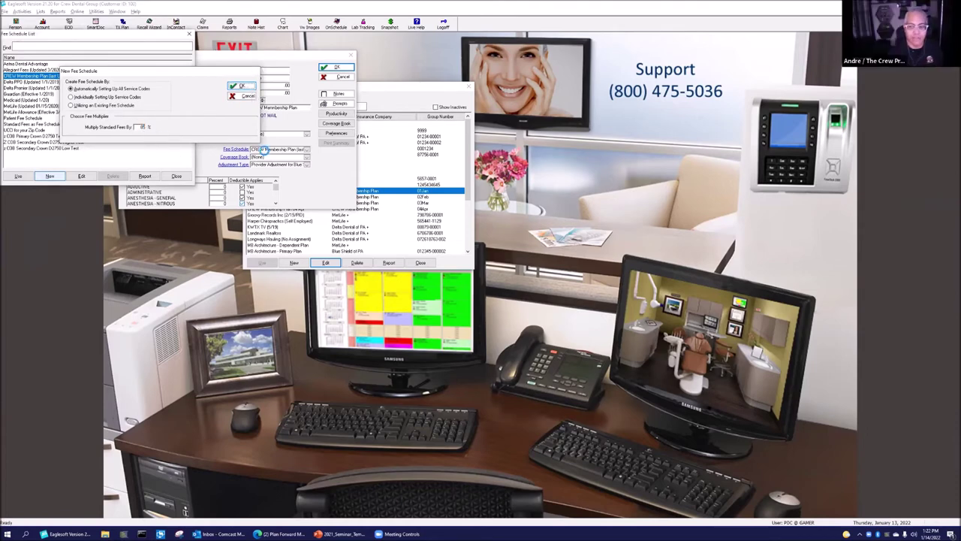
{"action": "left_click", "coordinate": [248, 88]}
{"action": "type", "text": "Members"}
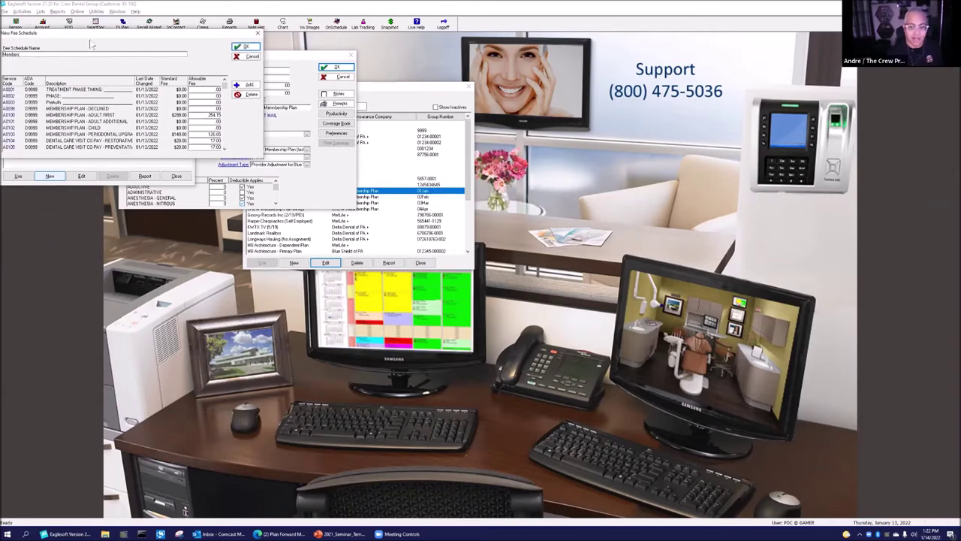
- Set the allowable fees for evaluation codes D0120 and D0140 to 0.00 in the Members fee schedule
{"action": "left_click_drag", "start_coordinate": [91, 35], "coordinate": [186, 82]}
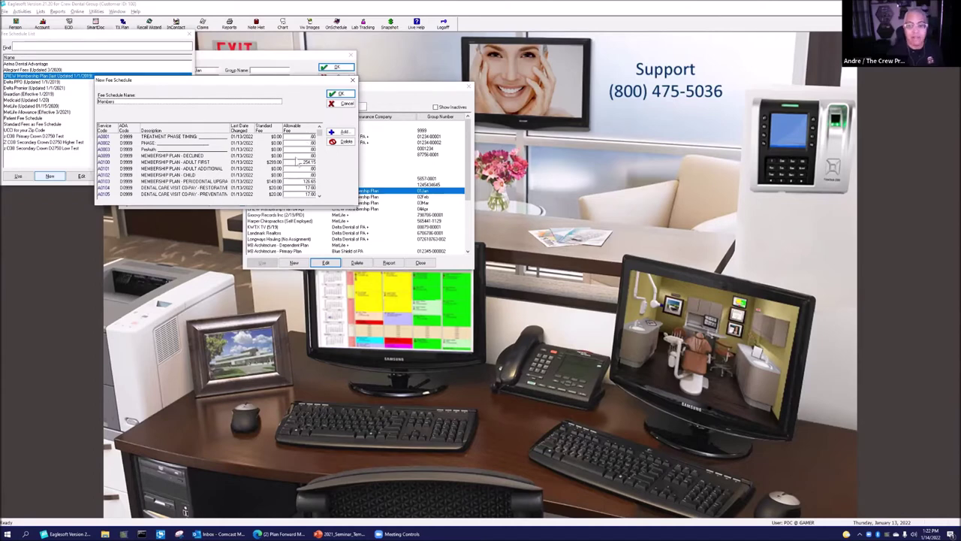
{"action": "scroll", "coordinate": [295, 158], "scroll_direction": "down", "scroll_amount": 15}
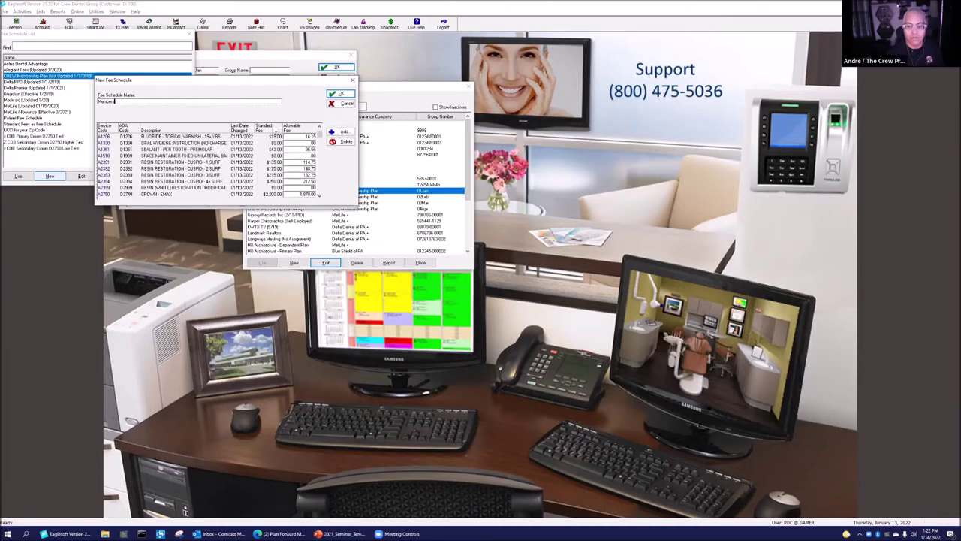
{"action": "scroll", "coordinate": [288, 190], "scroll_direction": "down", "scroll_amount": 5}
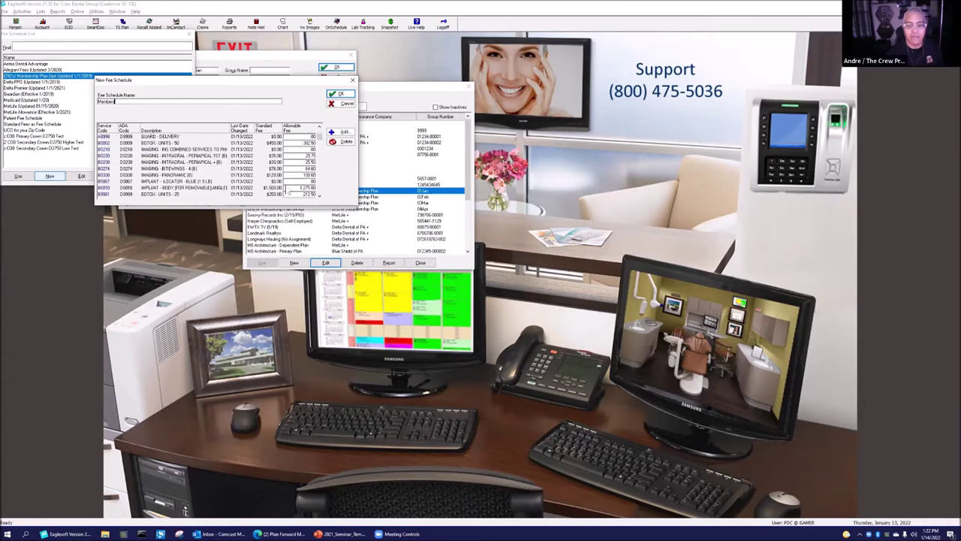
{"action": "scroll", "coordinate": [288, 192], "scroll_direction": "down", "scroll_amount": 5}
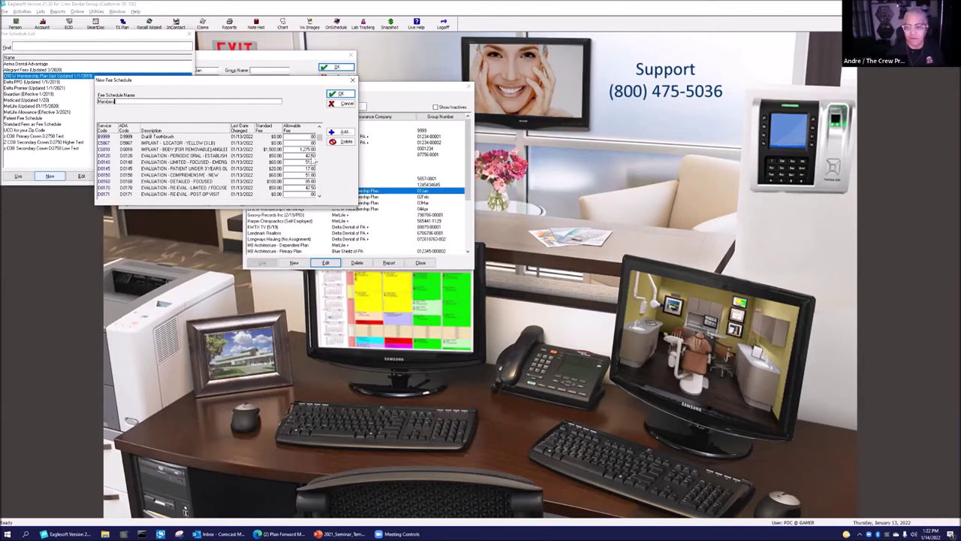
{"action": "left_click", "coordinate": [310, 155]}
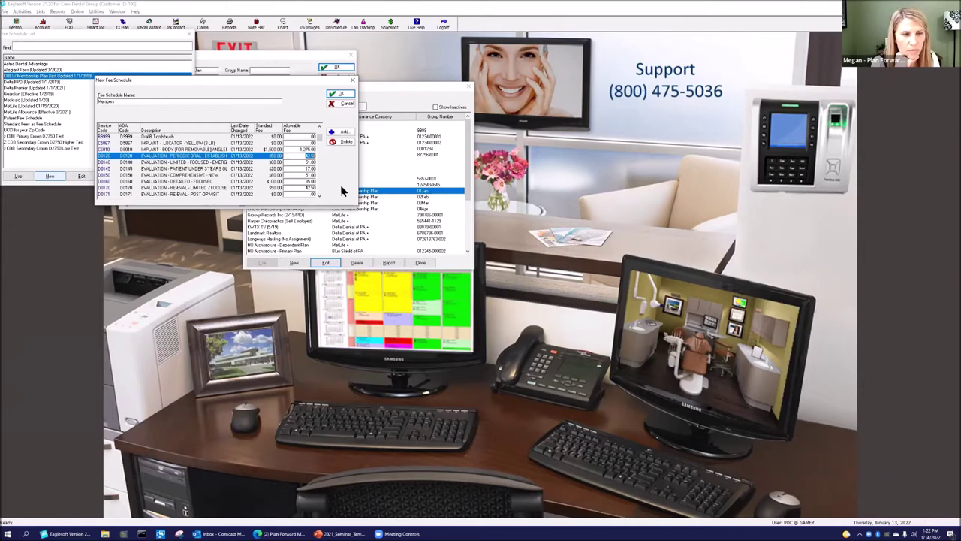
{"action": "left_click", "coordinate": [309, 162]}
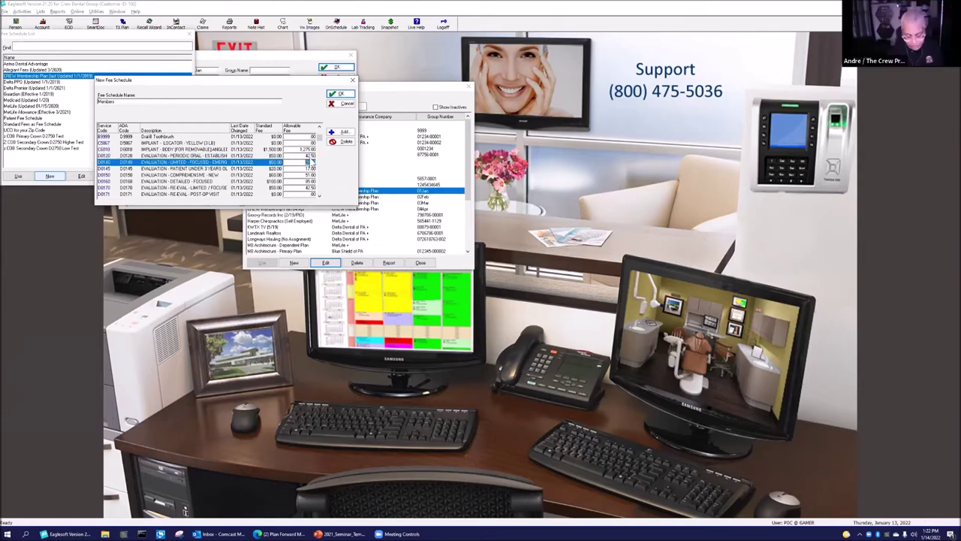
{"action": "left_click", "coordinate": [311, 156]}
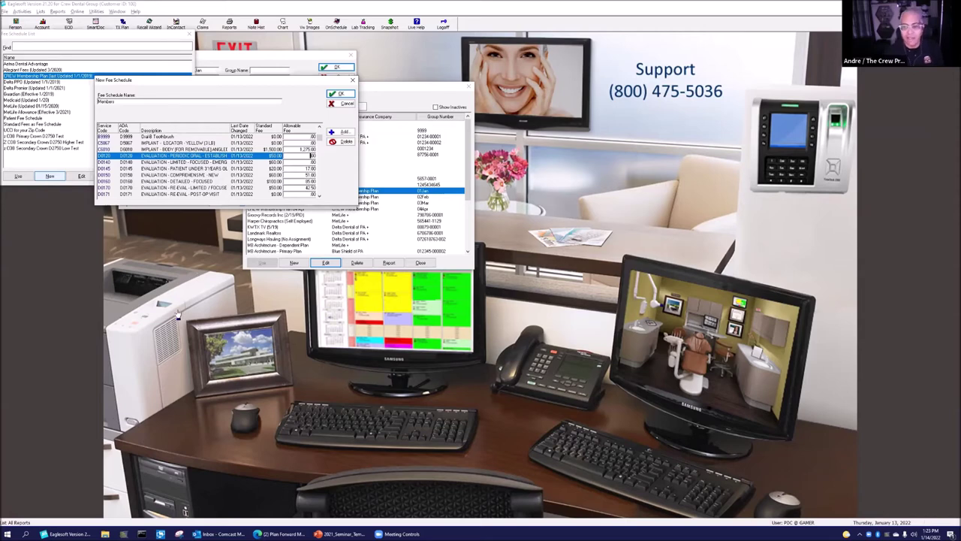
- Change the allowable fee for evaluation code D0170 to 42.00 and discard the new Members fee schedule
{"action": "left_click", "coordinate": [311, 188]}
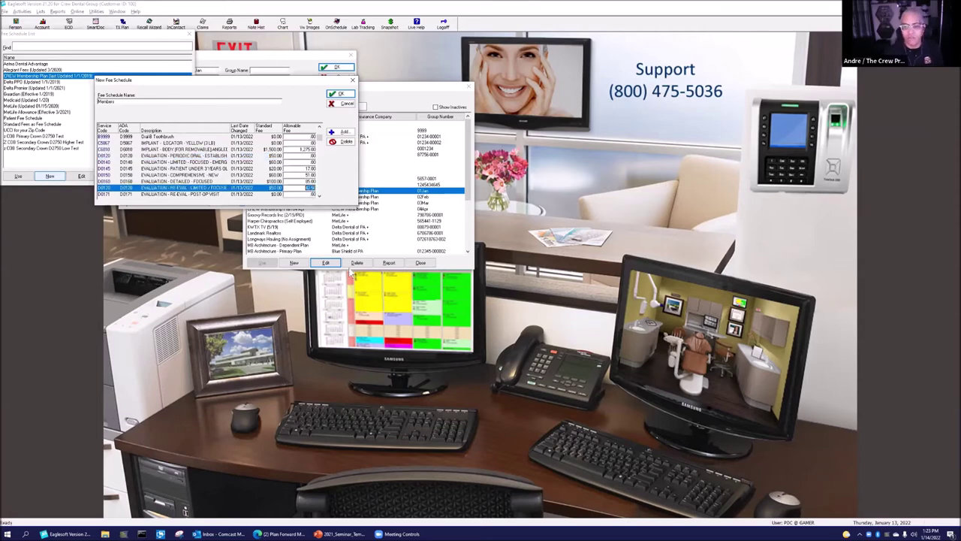
{"action": "left_click", "coordinate": [309, 188]}
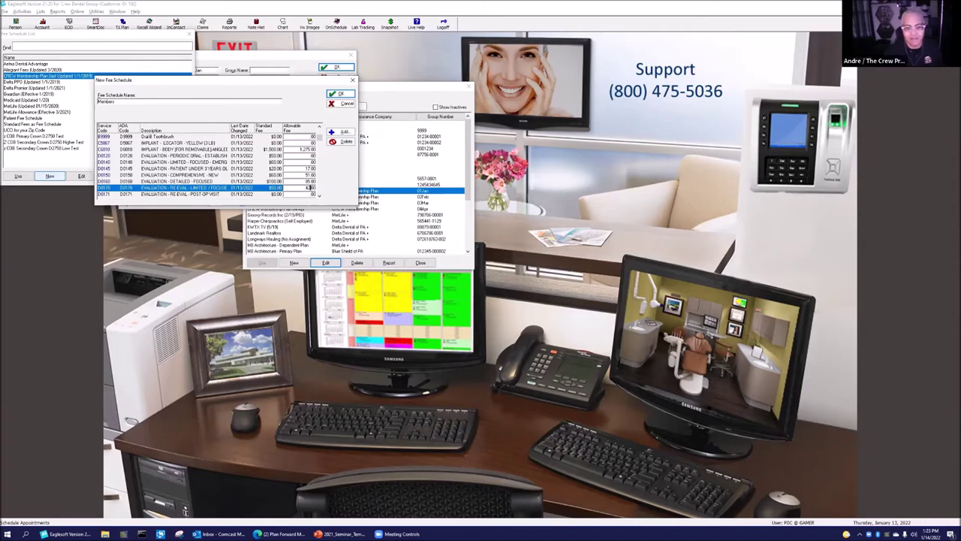
{"action": "left_click", "coordinate": [309, 162]}
{"action": "key", "text": "Up"}
{"action": "key", "text": "Up"}
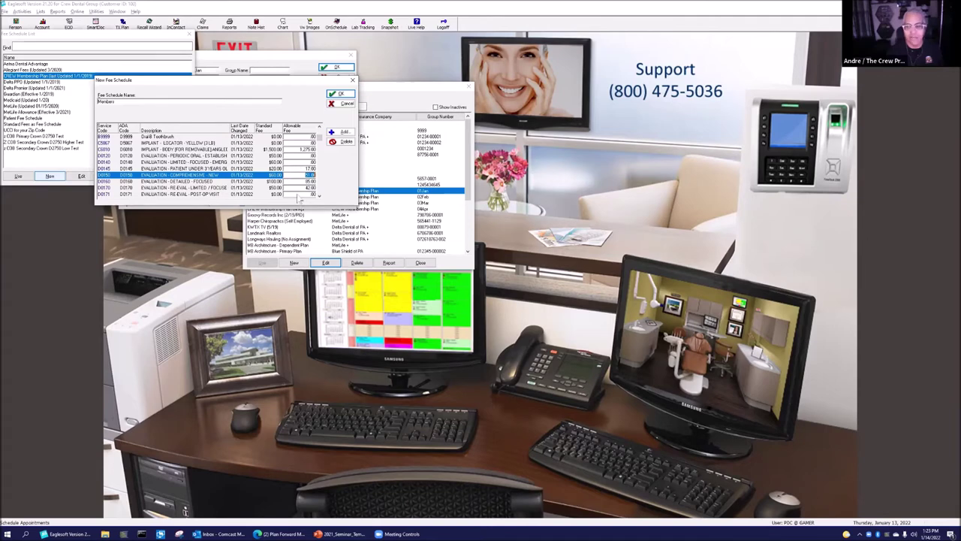
{"action": "left_click", "coordinate": [342, 103]}
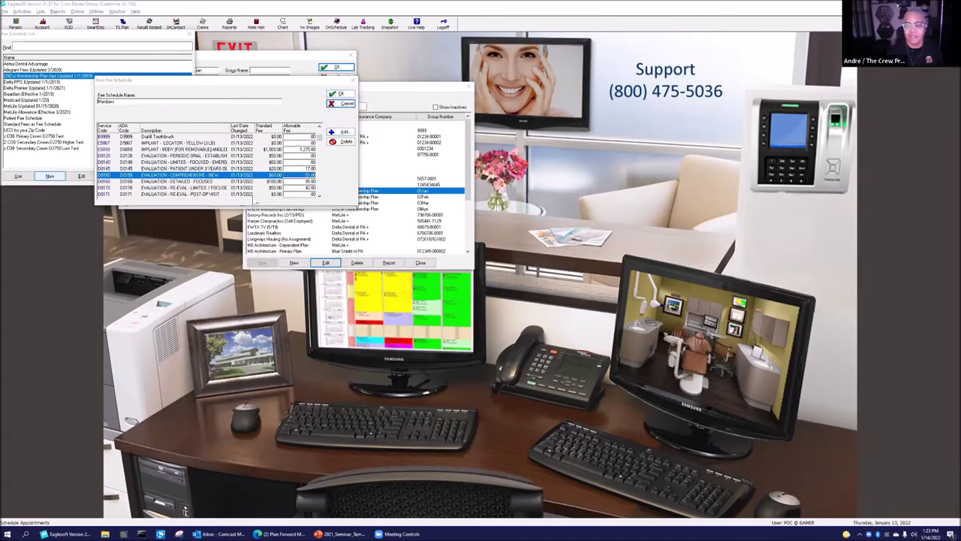
{"action": "left_click", "coordinate": [248, 162]}
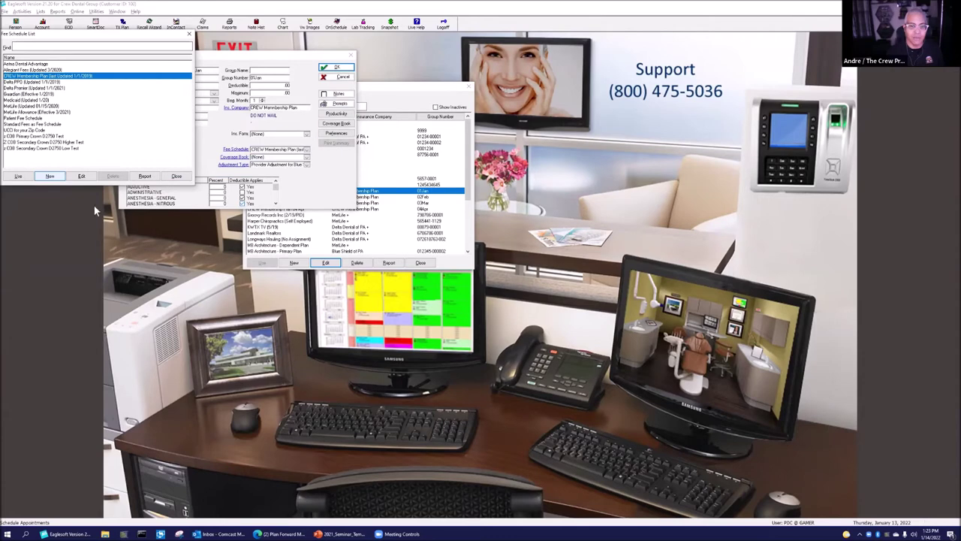
- Review the CREW Membership Plan fee schedule without editing it, save the employer changes and close the employer list
{"action": "key", "text": "Return"}
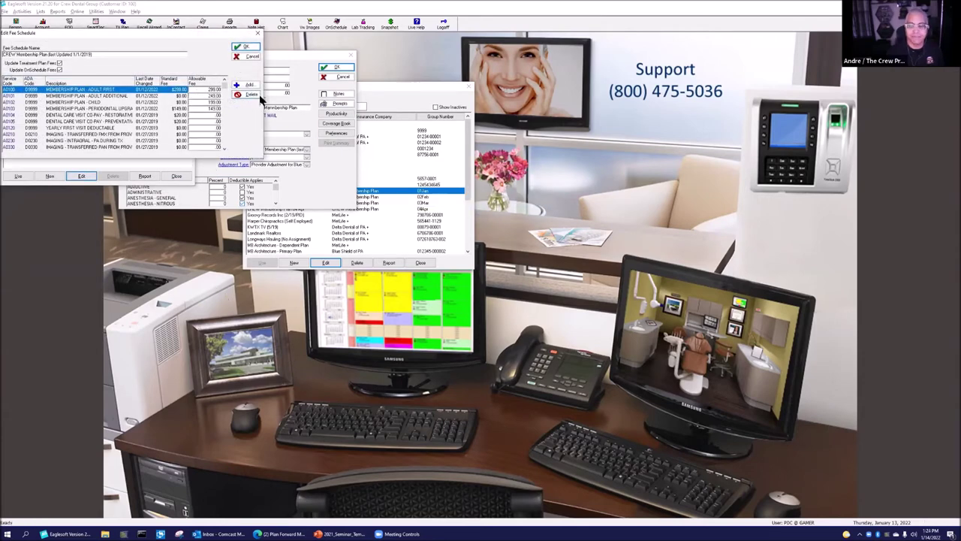
{"action": "left_click", "coordinate": [250, 56]}
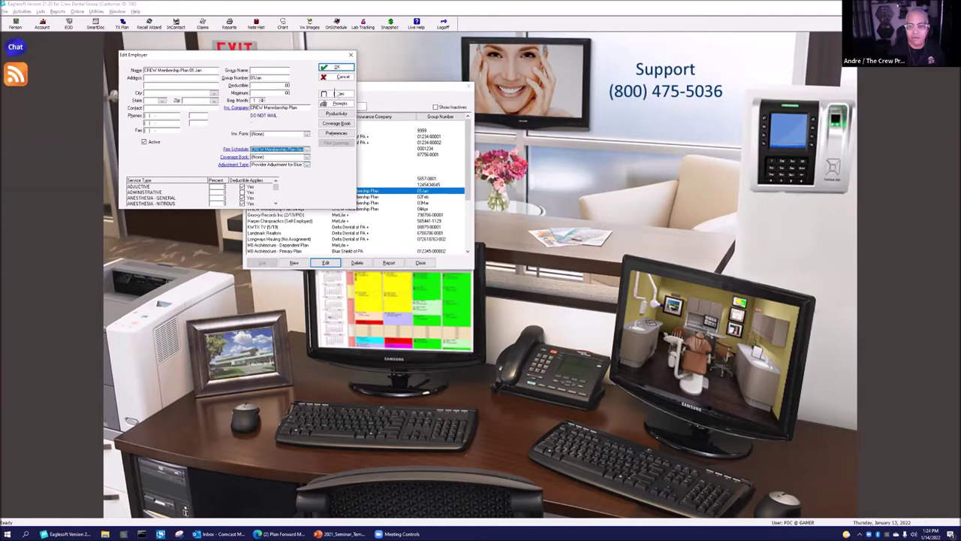
{"action": "left_click", "coordinate": [335, 70]}
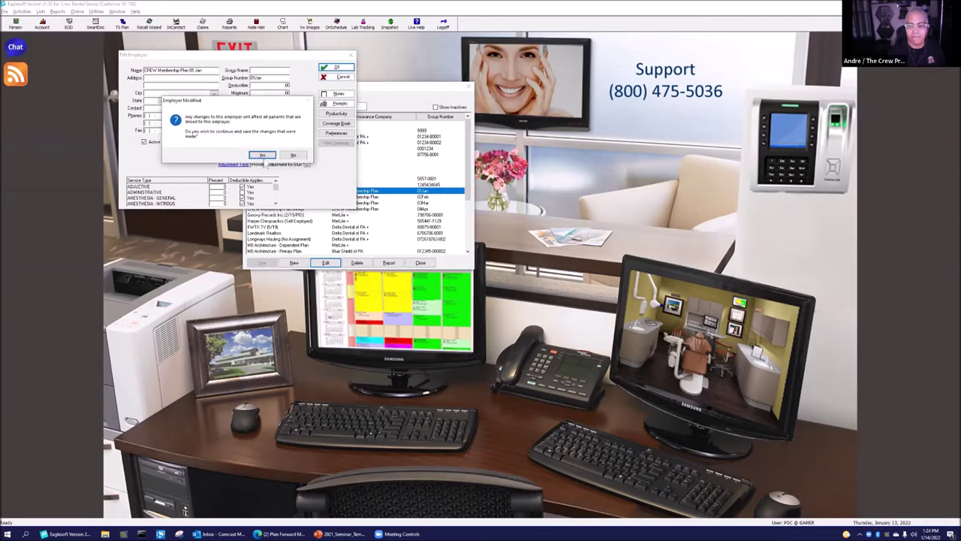
{"action": "left_click", "coordinate": [263, 156]}
{"action": "left_click", "coordinate": [420, 263]}
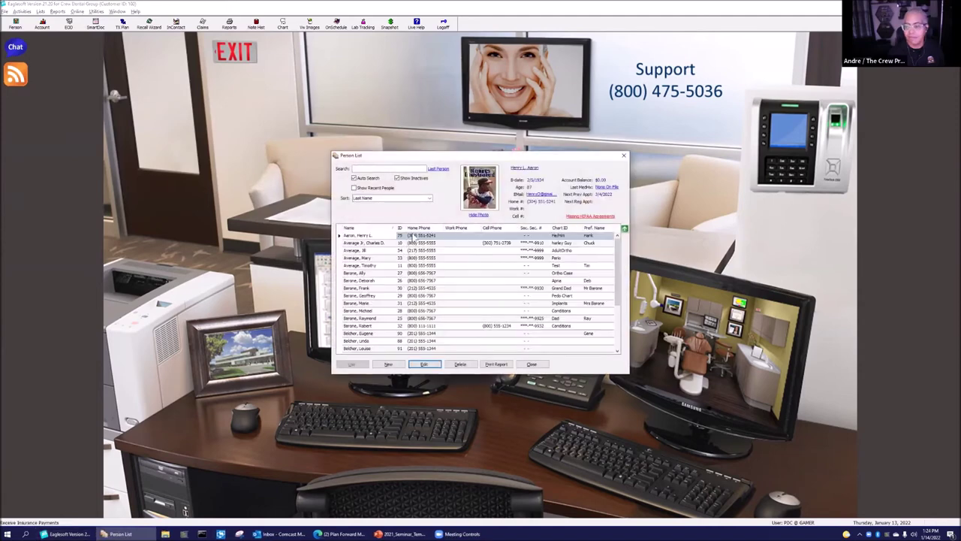
- Check the primary insurance employer and patient preferences in the first listed patient's record
{"action": "left_click", "coordinate": [420, 366]}
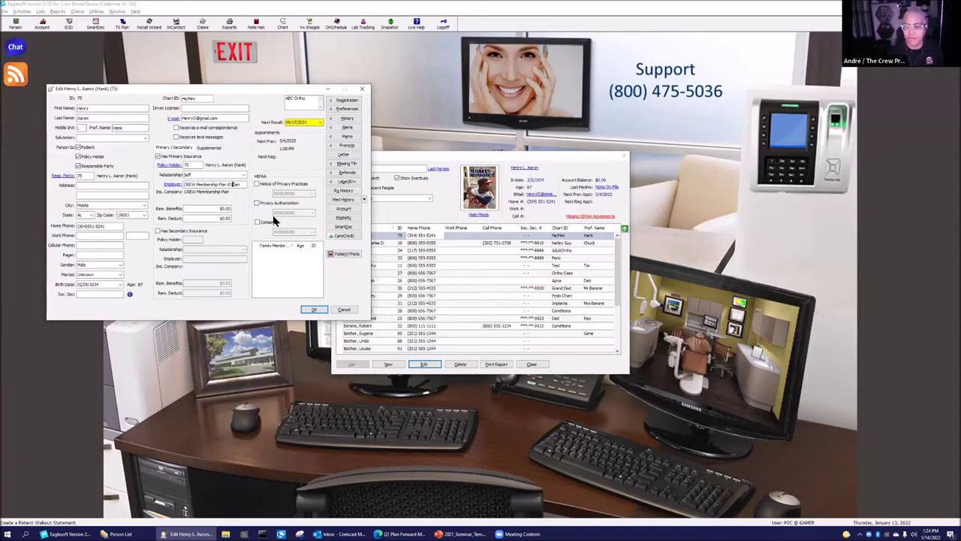
{"action": "left_click", "coordinate": [347, 109]}
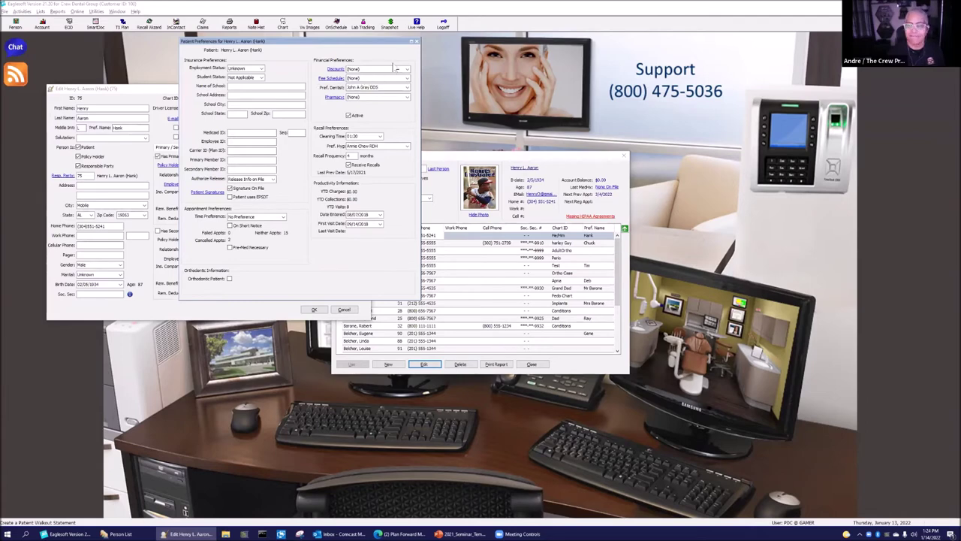
{"action": "left_click", "coordinate": [418, 42]}
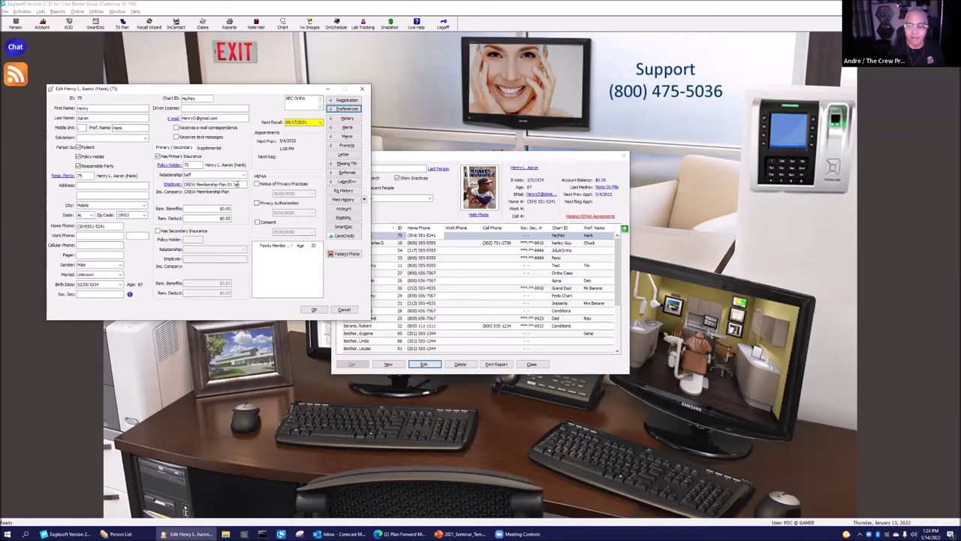
{"action": "left_click", "coordinate": [314, 309]}
{"action": "left_click", "coordinate": [532, 364]}
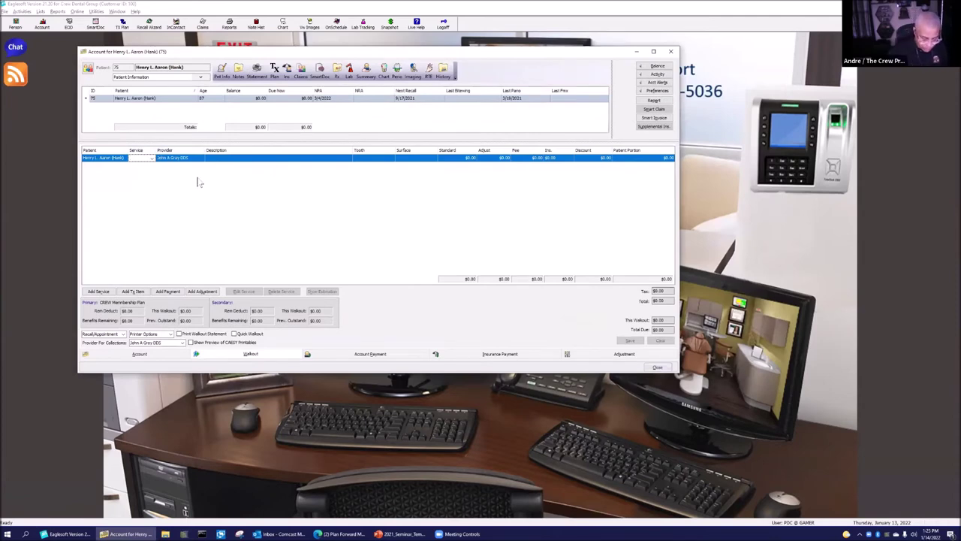
- Add the Membership Plan 1st Visit Perio bundle to the patient's walkout, check the membership fee line, and clear the walkout
{"action": "type", "text": "."}
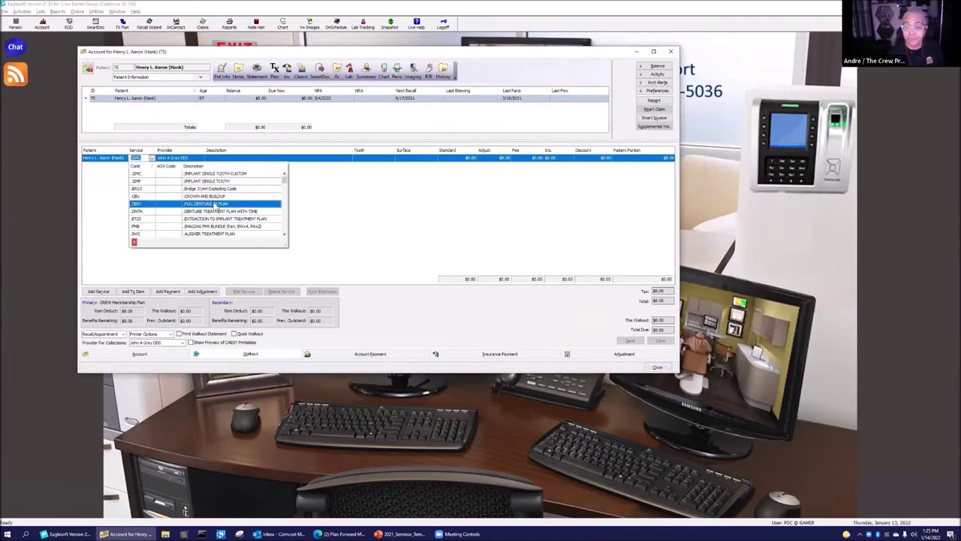
{"action": "scroll", "coordinate": [244, 219], "scroll_direction": "down", "scroll_amount": 2}
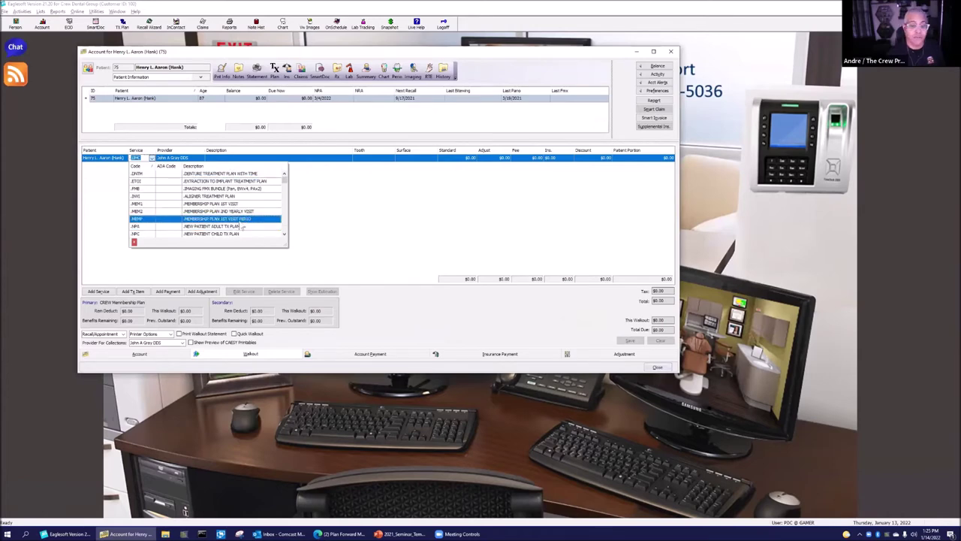
{"action": "left_click", "coordinate": [242, 219]}
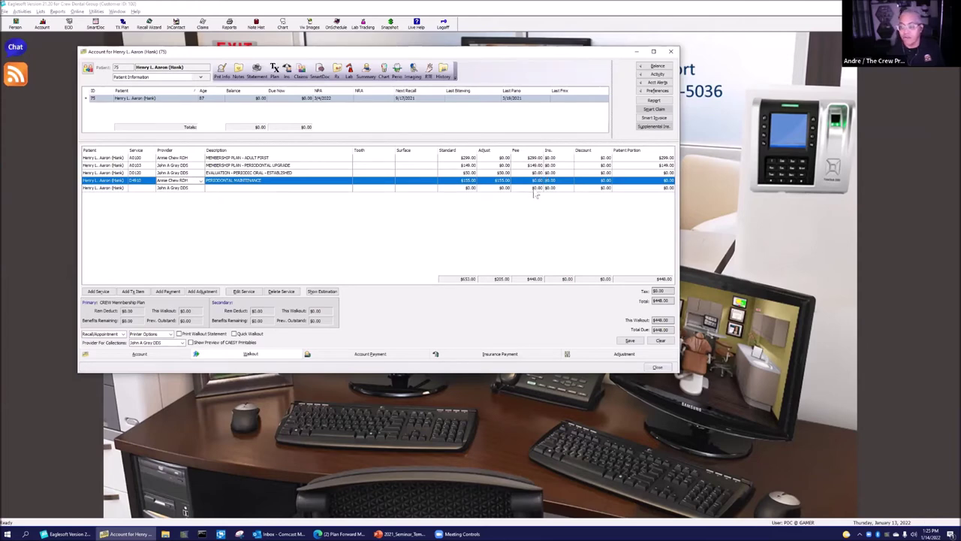
{"action": "left_click", "coordinate": [670, 164]}
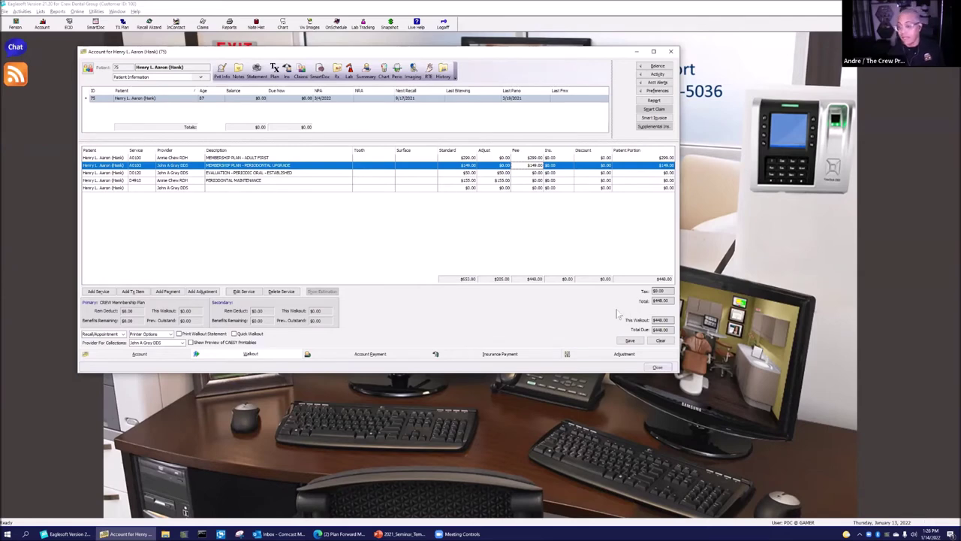
{"action": "left_click", "coordinate": [661, 340]}
{"action": "left_click", "coordinate": [439, 186]}
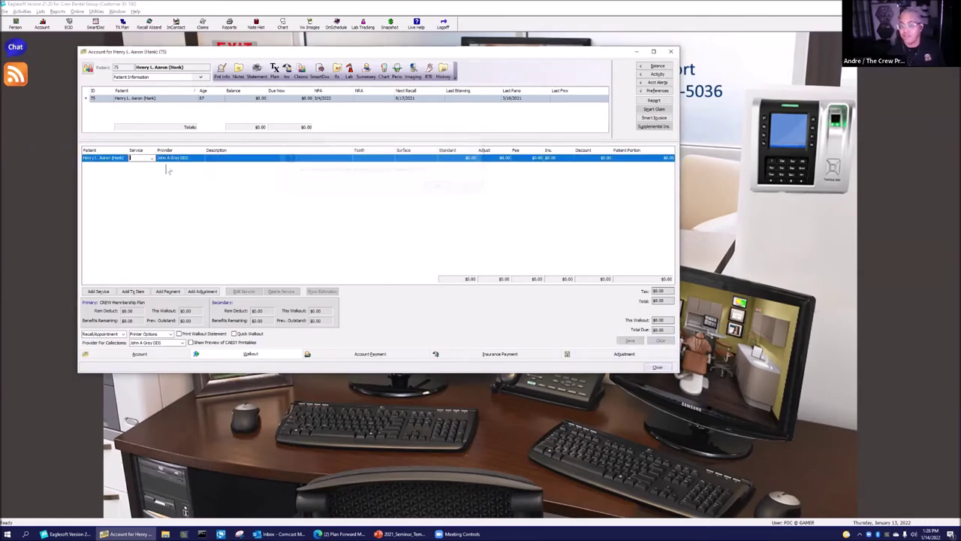
- Enter service codes D0150, D0210 and D1110 in the member's walkout to check the plan fees, and clear the walkout
{"action": "type", "text": "D0150"}
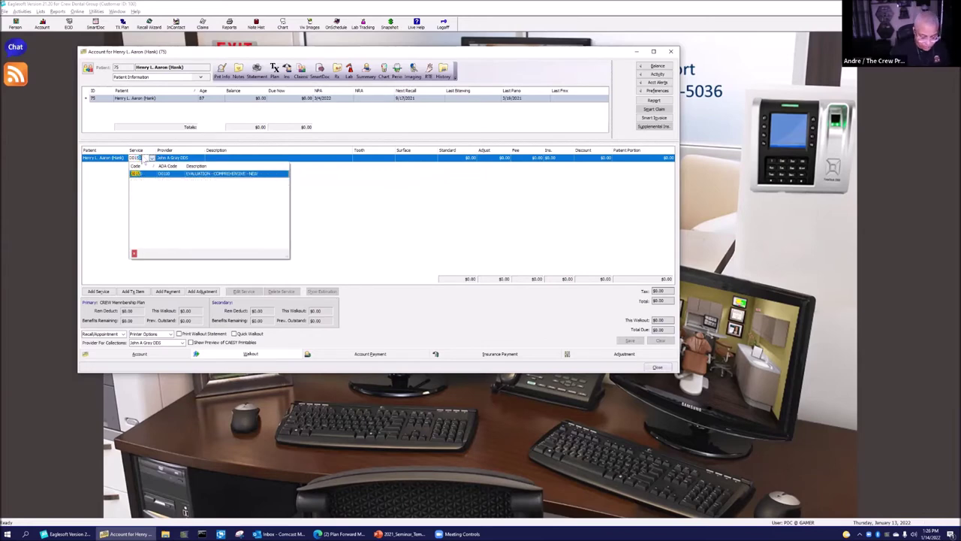
{"action": "key", "text": "Return"}
{"action": "left_click", "coordinate": [139, 166]}
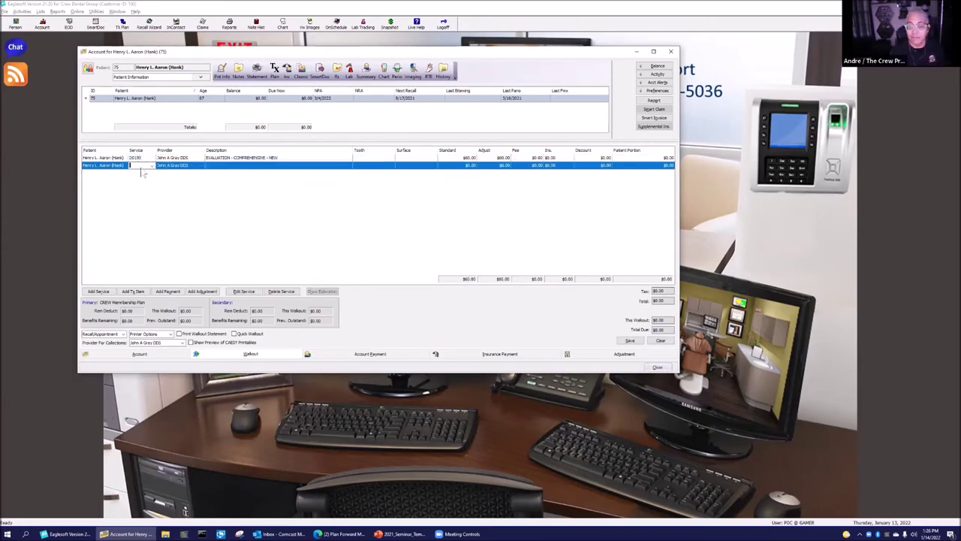
{"action": "type", "text": "D0210"}
{"action": "key", "text": "Return"}
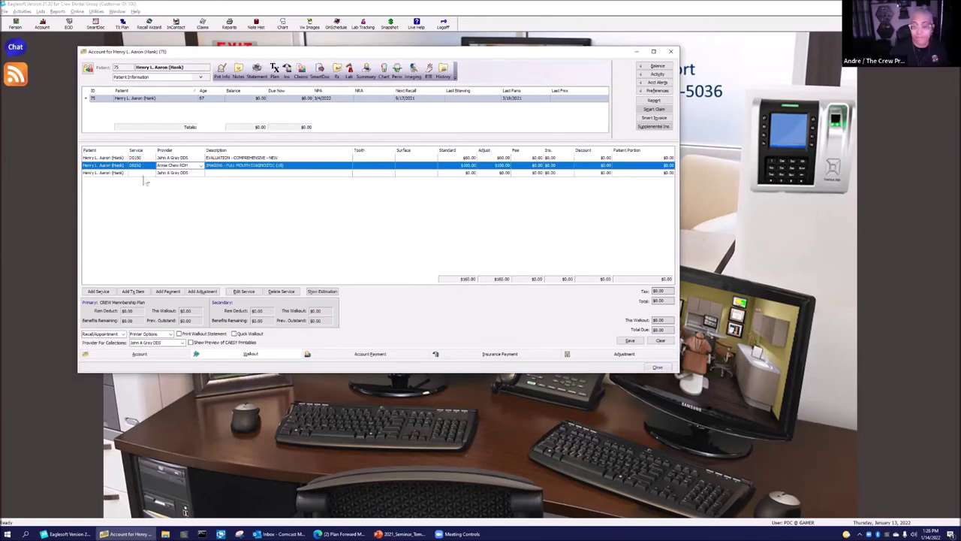
{"action": "left_click", "coordinate": [141, 174]}
{"action": "type", "text": "D1110"}
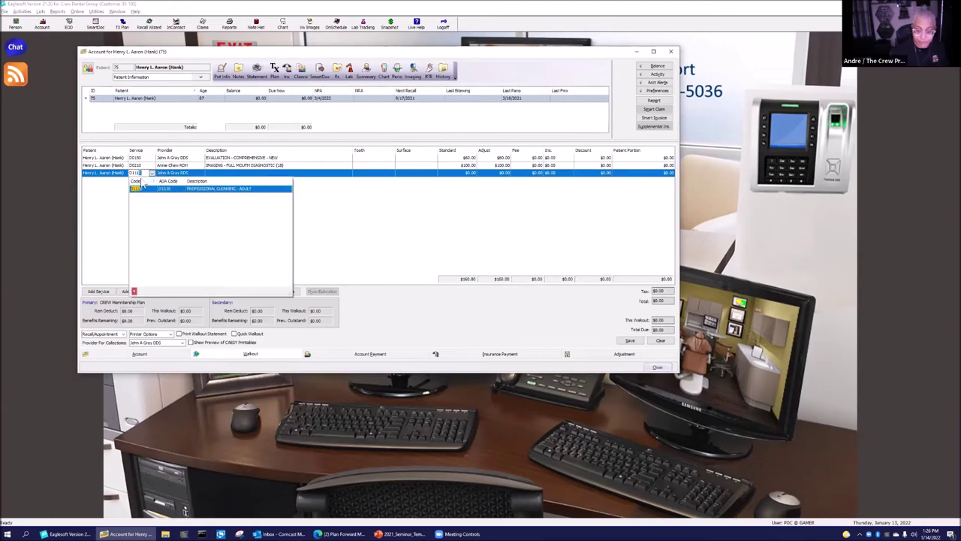
{"action": "key", "text": "Return"}
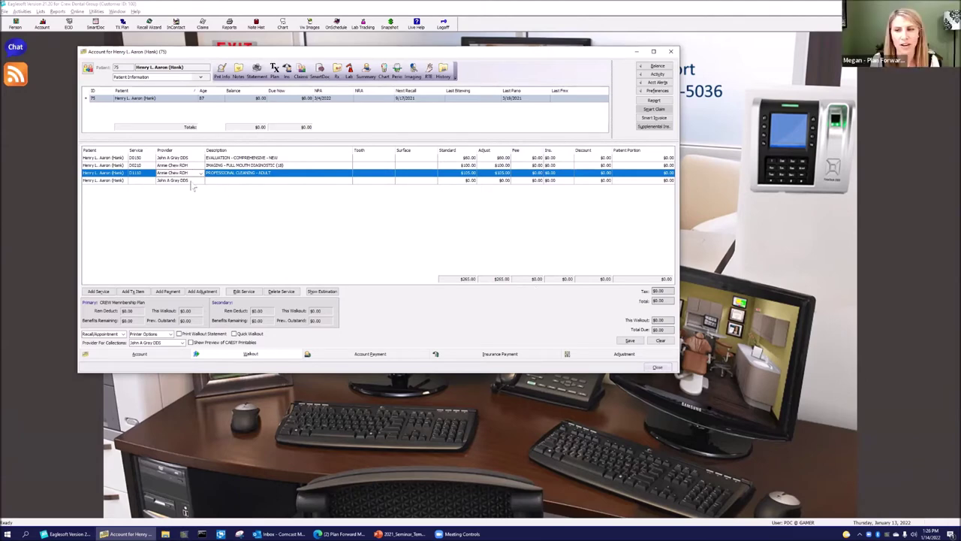
{"action": "left_click", "coordinate": [142, 182]}
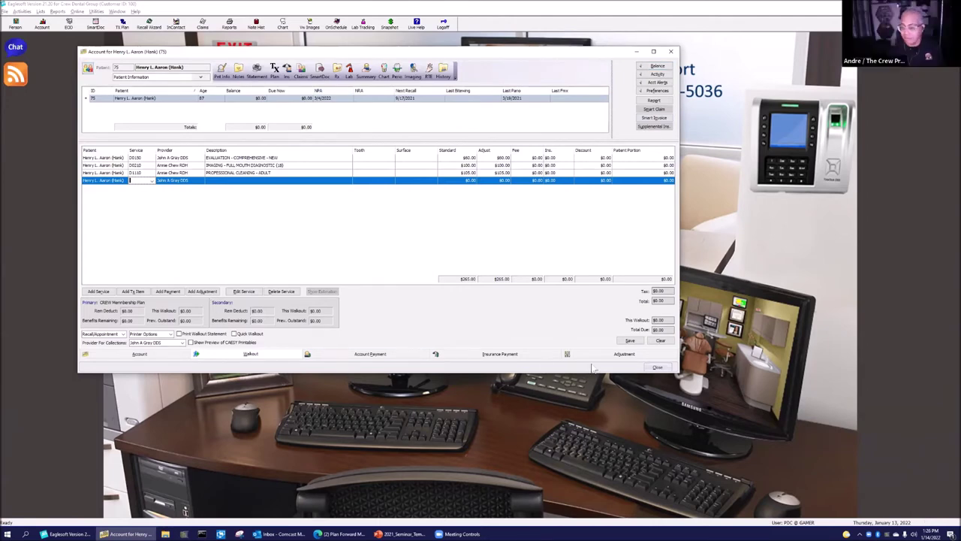
{"action": "left_click", "coordinate": [660, 341]}
{"action": "key", "text": "Return"}
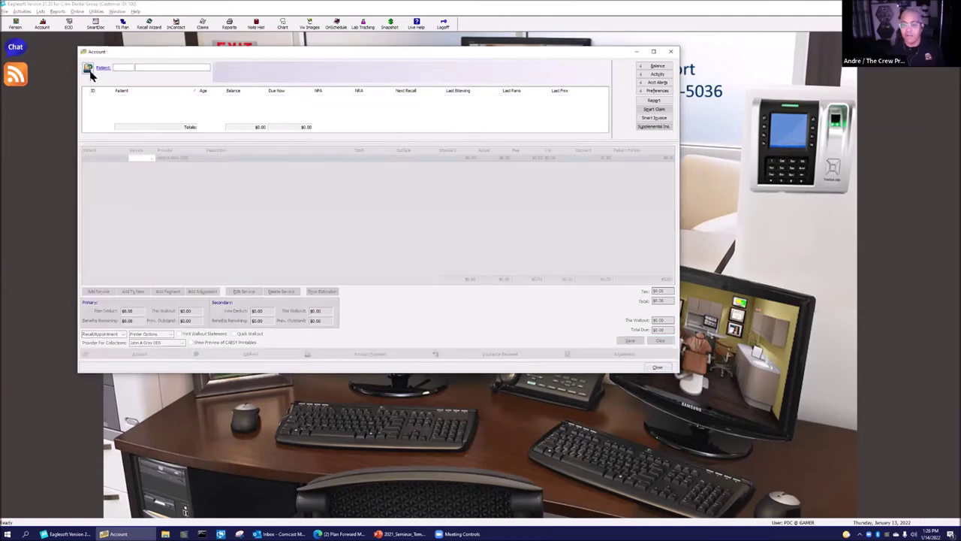
- Open the account ledger of the second listed patient, dismissing the treatment plan items
{"action": "left_click", "coordinate": [103, 67]}
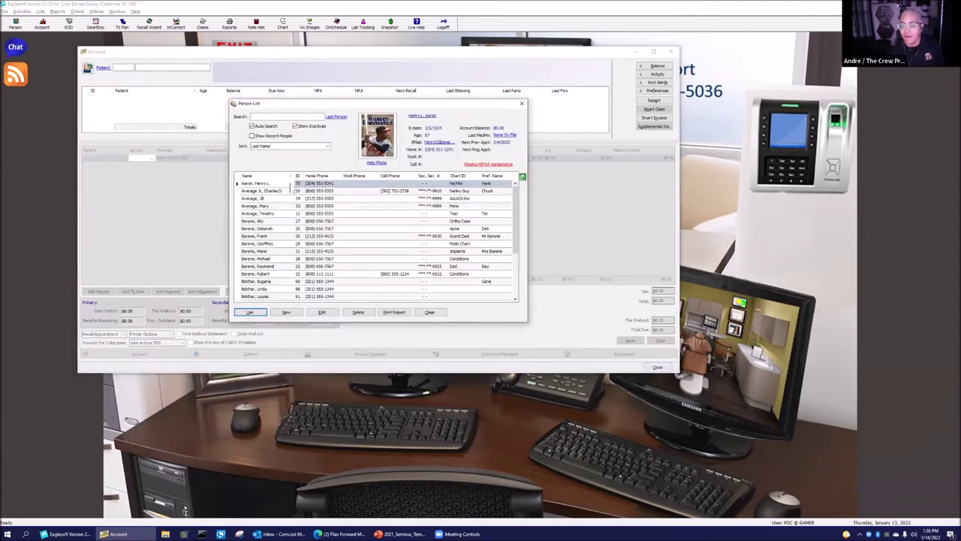
{"action": "double_click", "coordinate": [295, 191]}
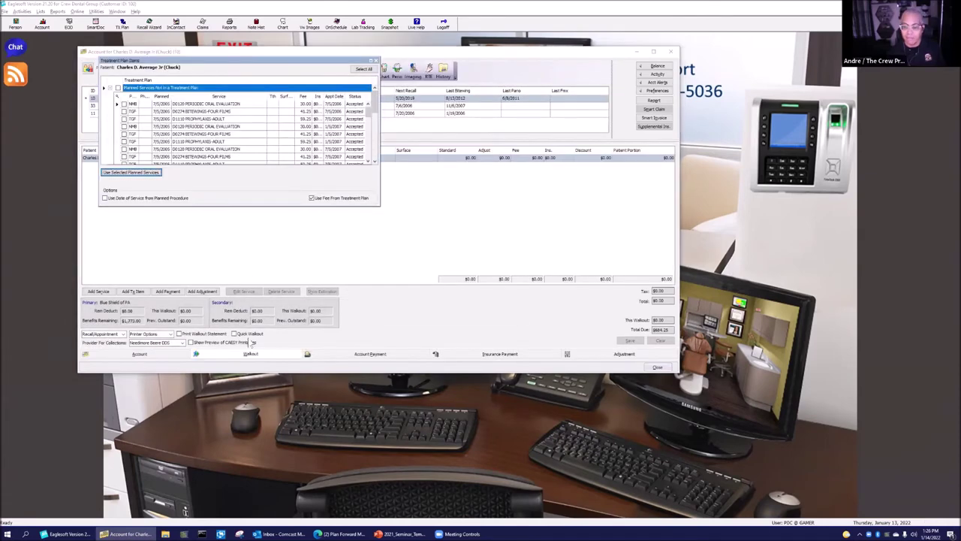
{"action": "left_click", "coordinate": [377, 60]}
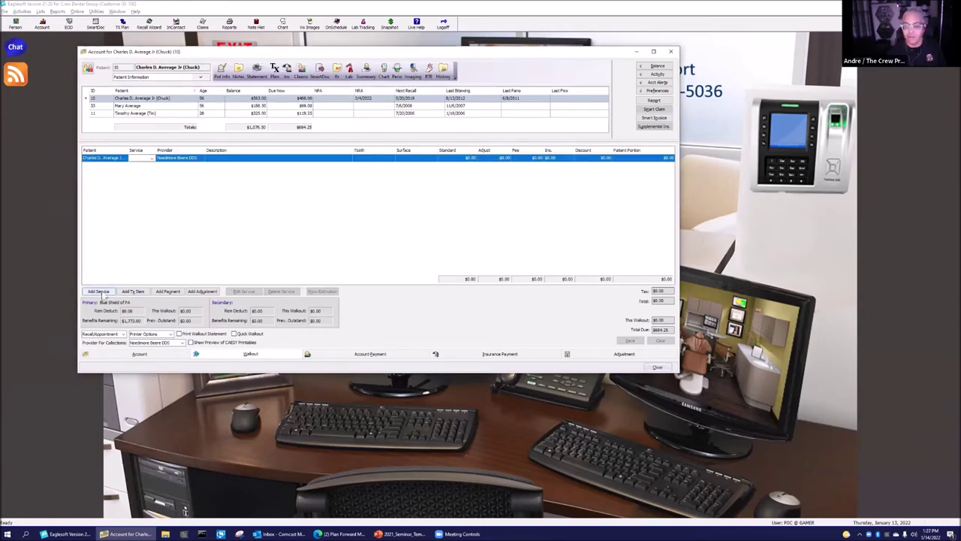
{"action": "left_click", "coordinate": [139, 353]}
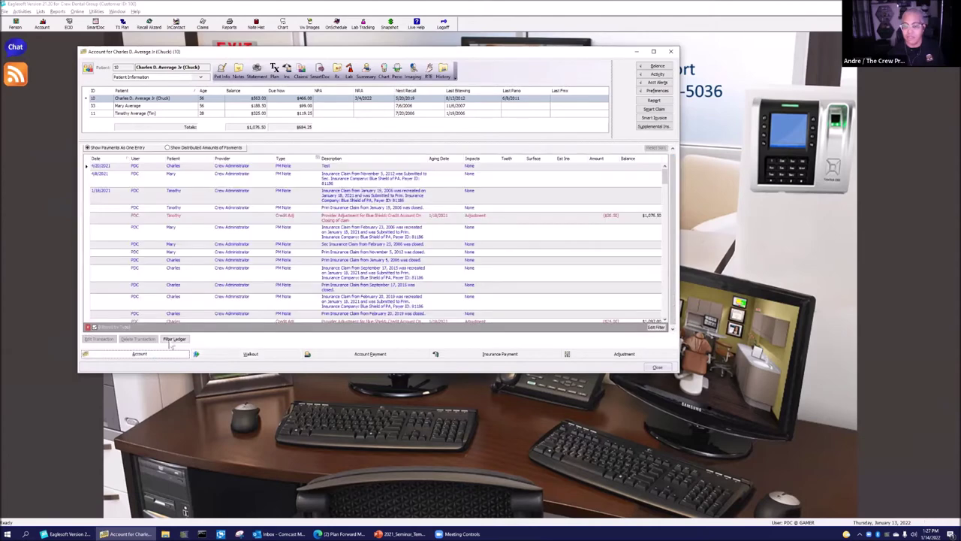
- Preview a Smart Invoice for the 2/20/2019 D1110 prophylaxis service and enlarge it to 200%
{"action": "left_click", "coordinate": [359, 257]}
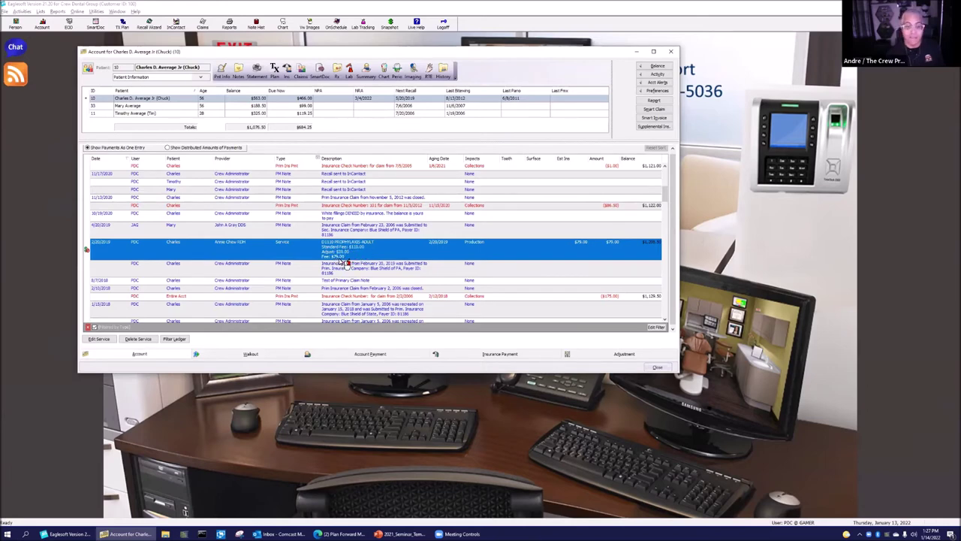
{"action": "left_click", "coordinate": [655, 118]}
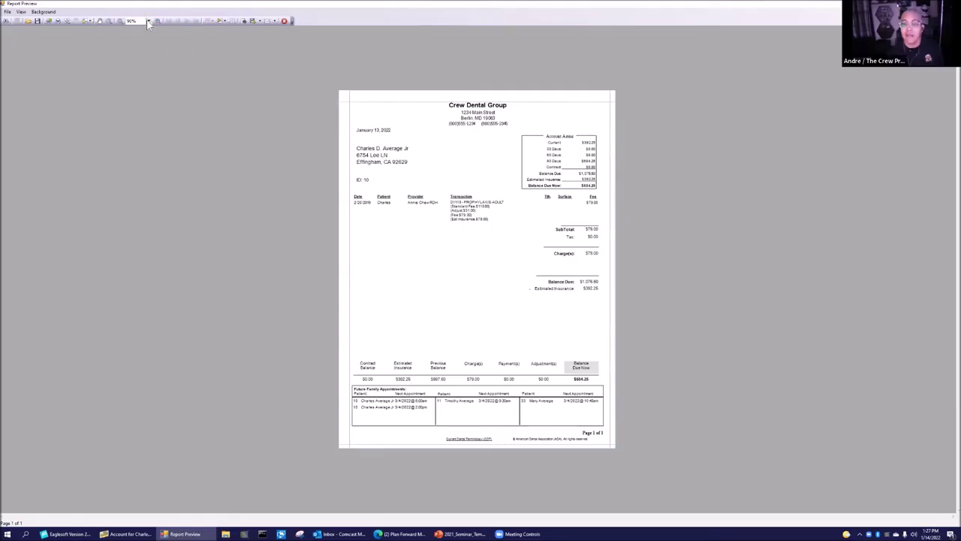
{"action": "left_click", "coordinate": [148, 21]}
{"action": "left_click", "coordinate": [135, 34]}
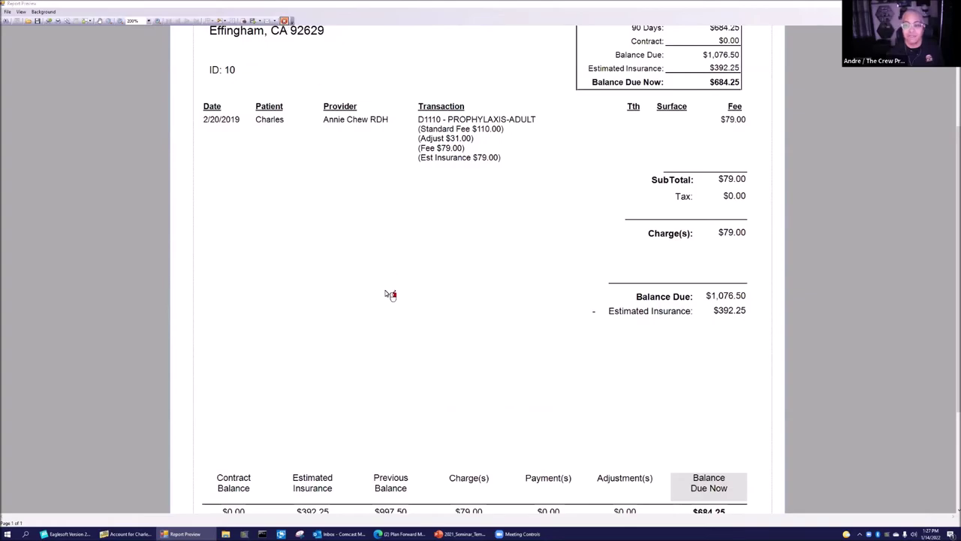
{"action": "key", "text": "Escape"}
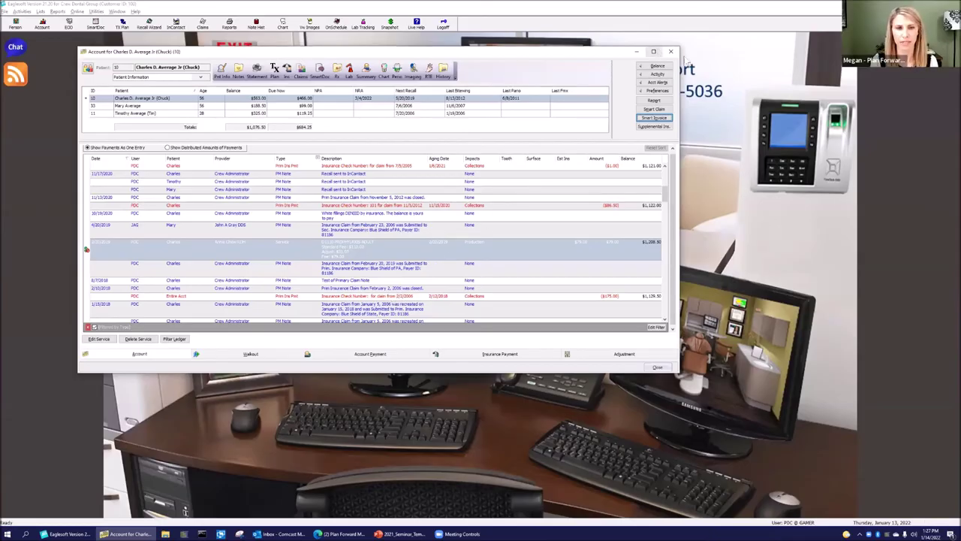
- Add porcelain/ceramic crown code D2740 to the patient's Crown treatment plan and close the treatment plan
{"action": "key", "text": "Escape"}
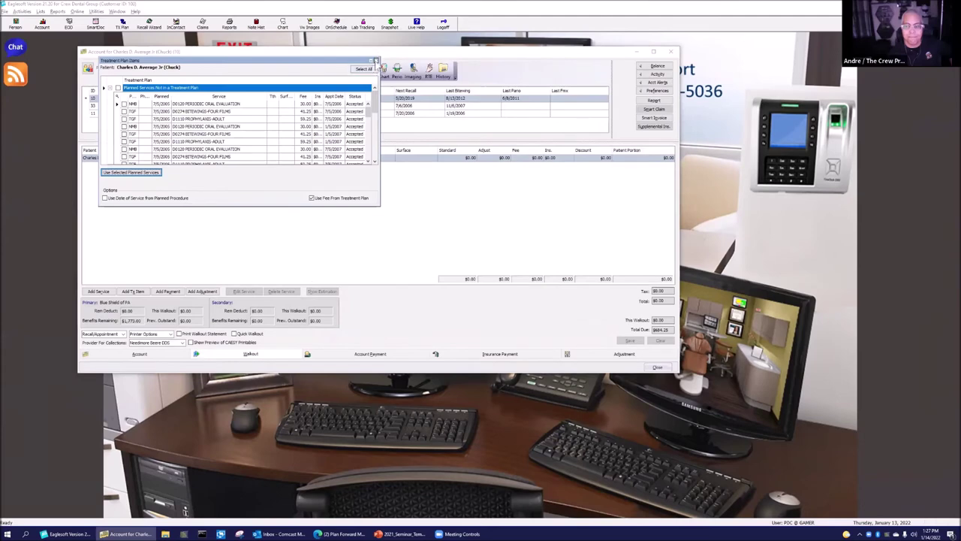
{"action": "key", "text": "Escape"}
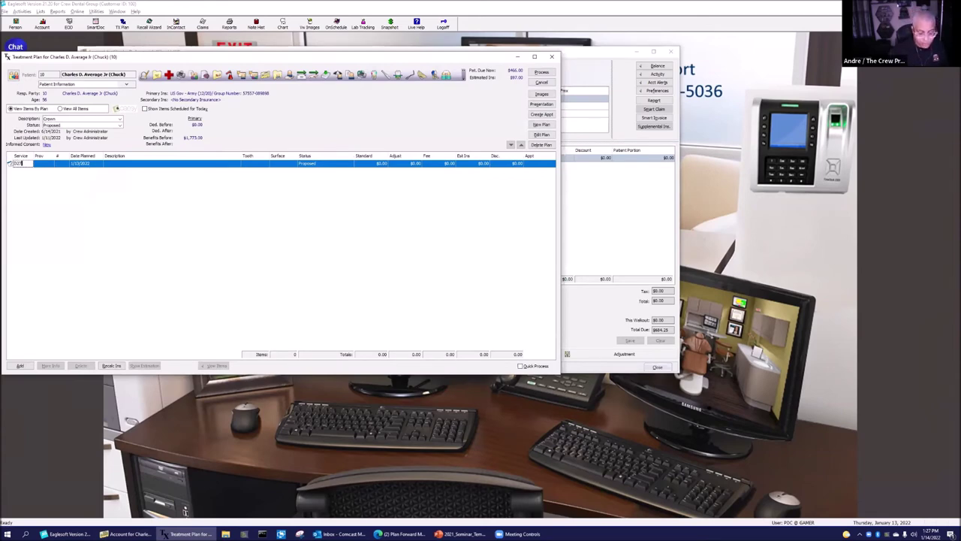
{"action": "key", "text": "Tab"}
{"action": "left_click", "coordinate": [371, 188]}
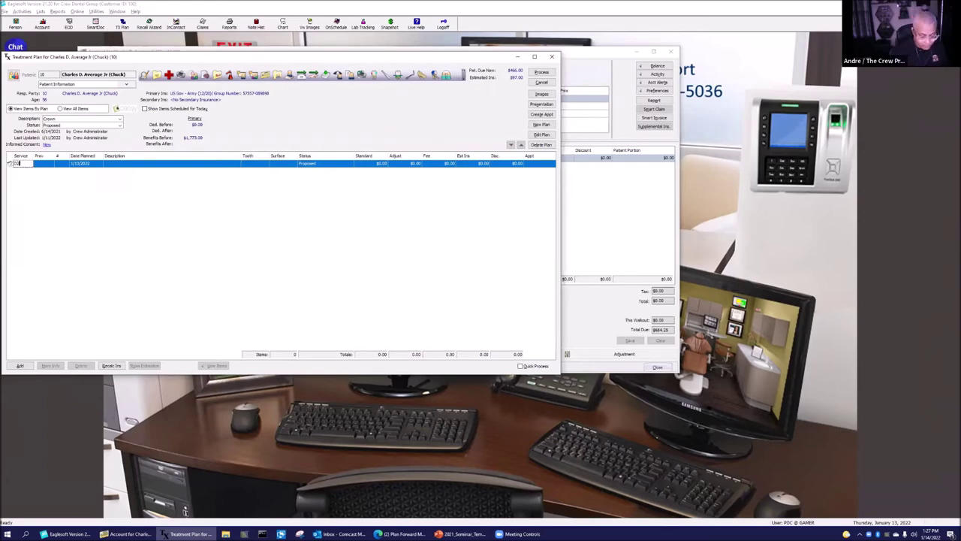
{"action": "key", "text": "Tab"}
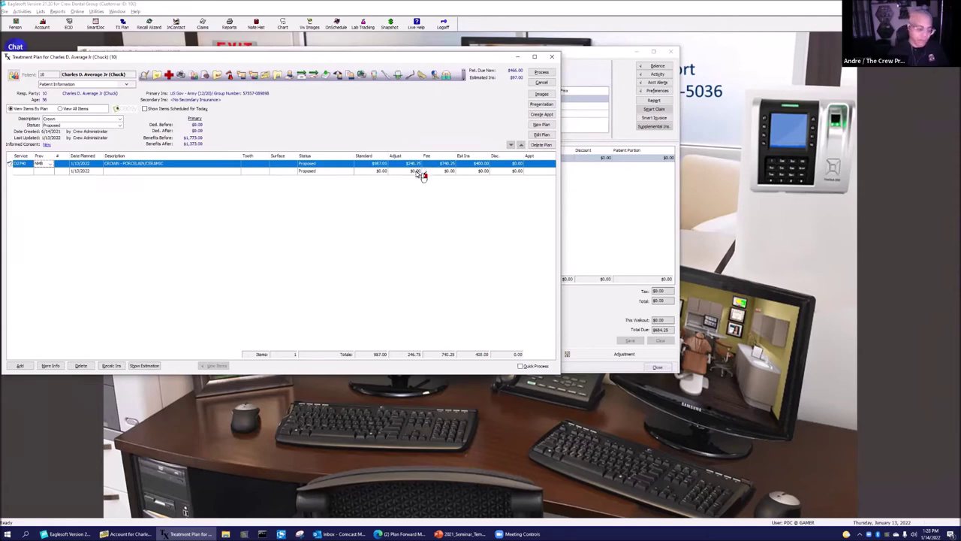
{"action": "left_click", "coordinate": [552, 57]}
{"action": "left_click", "coordinate": [344, 192]}
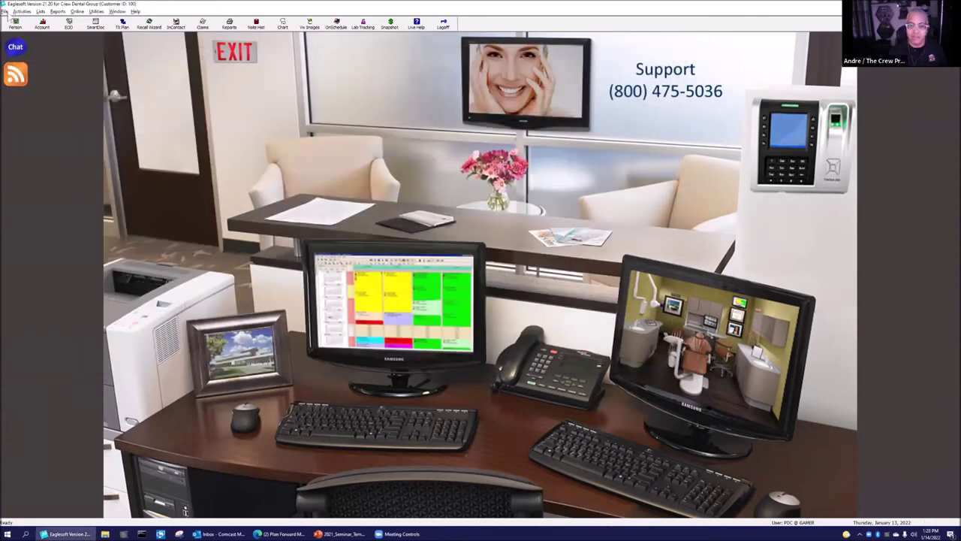
- Review the Accounting preferences, including the standard fee and adjustment display for walkouts and treatment plans, and accept them
{"action": "left_click", "coordinate": [5, 12]}
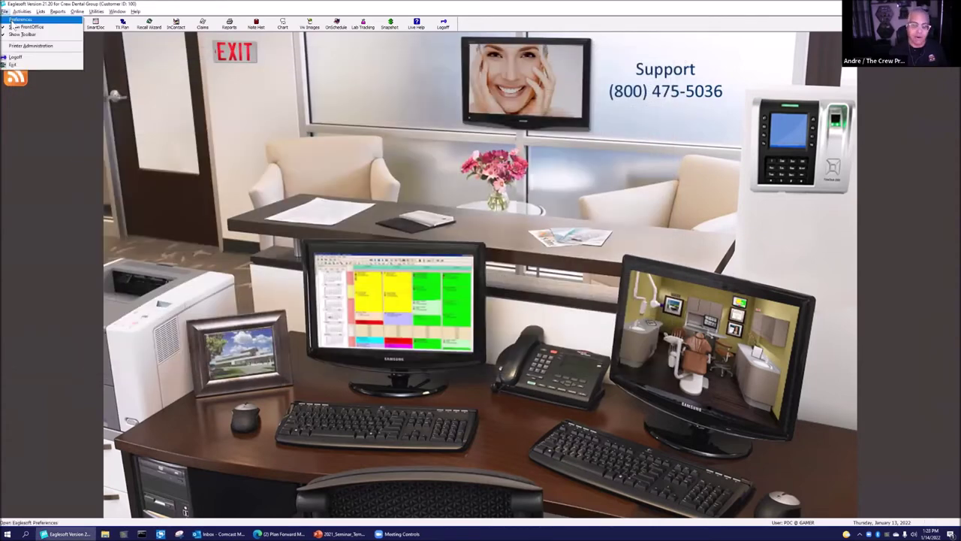
{"action": "left_click", "coordinate": [13, 21]}
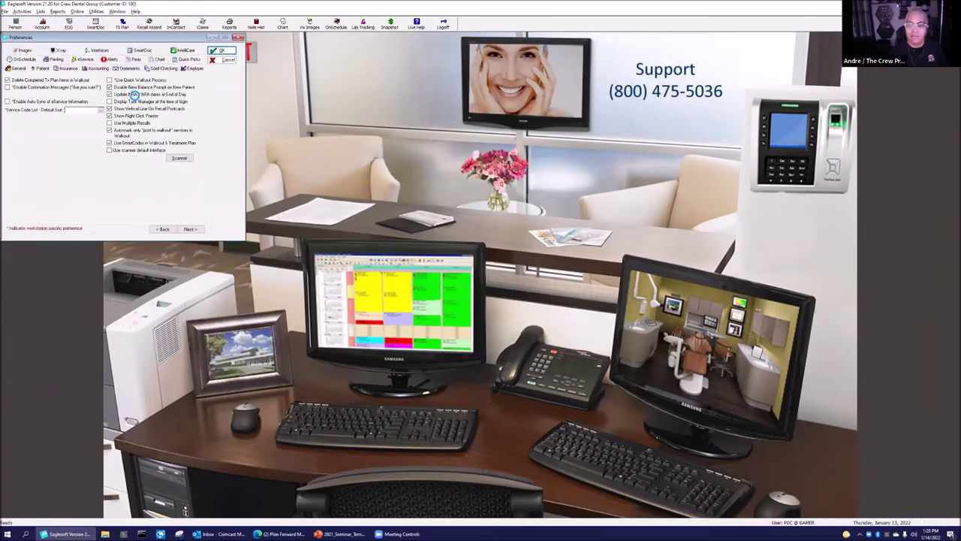
{"action": "left_click_drag", "start_coordinate": [118, 42], "coordinate": [171, 69]}
{"action": "left_click", "coordinate": [149, 95]}
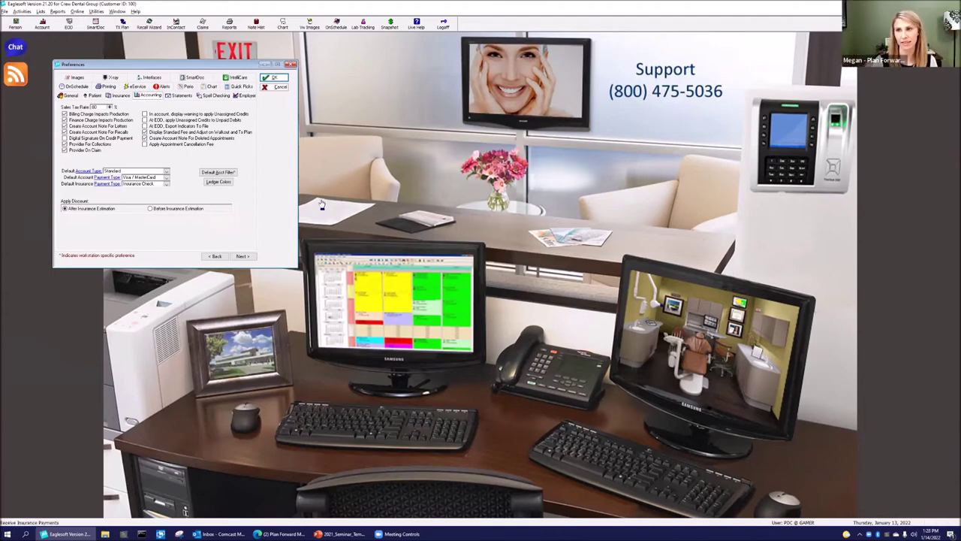
{"action": "left_click", "coordinate": [274, 78]}
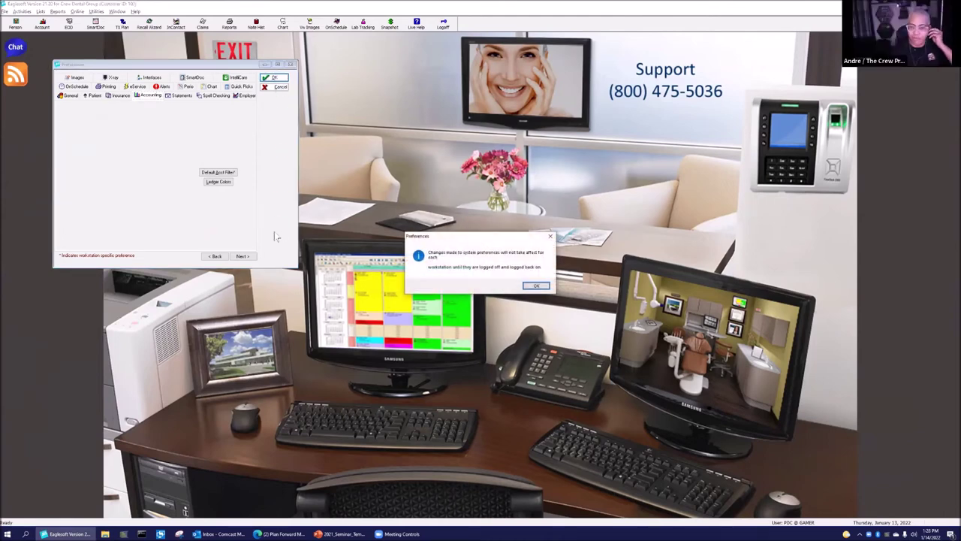
{"action": "left_click", "coordinate": [536, 285]}
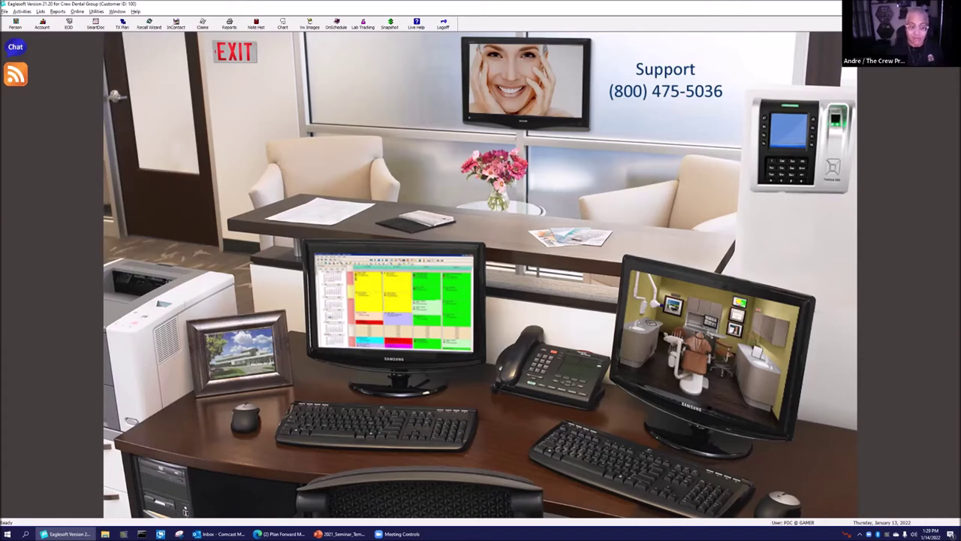
- Preview the Managed Care Utilization report for all fee schedules with the dates set to This Year, and close the report listing
{"action": "left_click", "coordinate": [140, 288]}
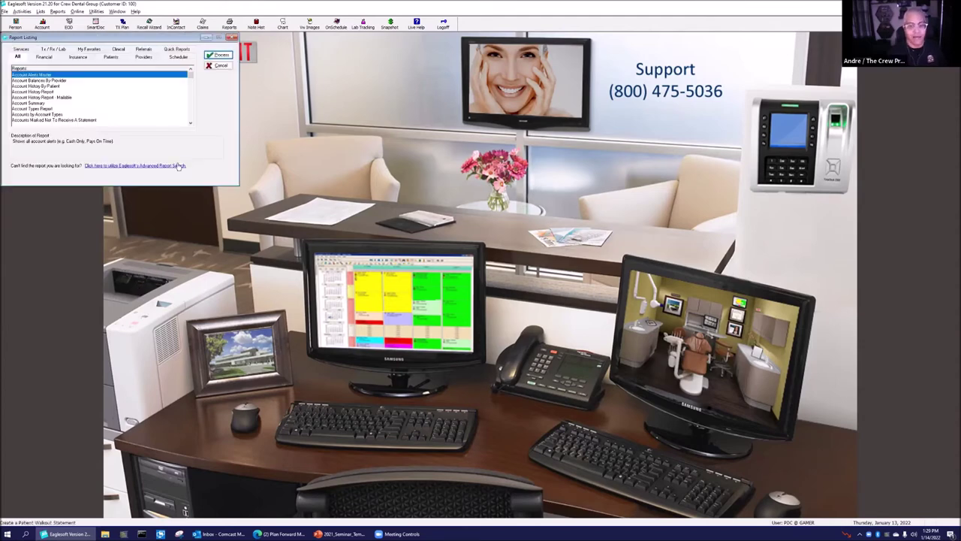
{"action": "left_click", "coordinate": [103, 109]}
{"action": "key", "text": "m"}
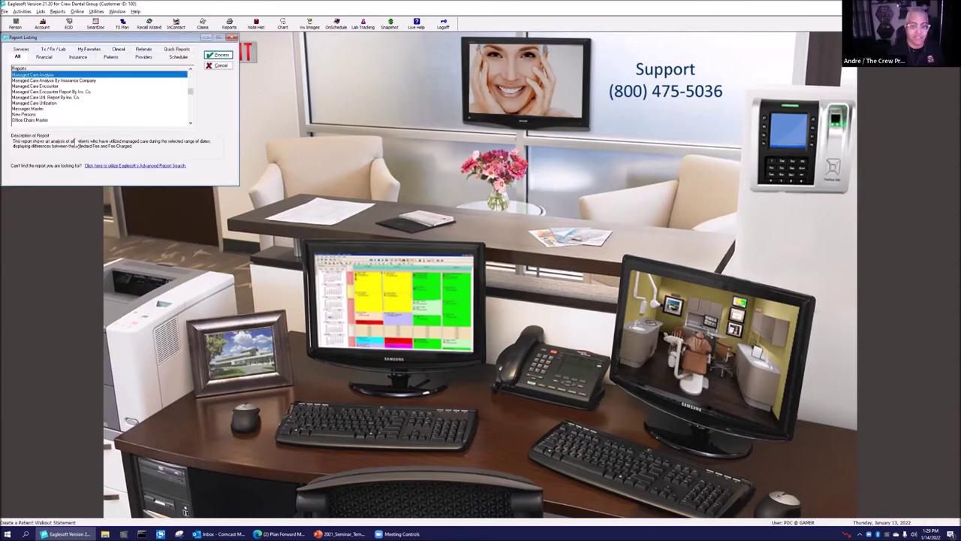
{"action": "left_click", "coordinate": [61, 104]}
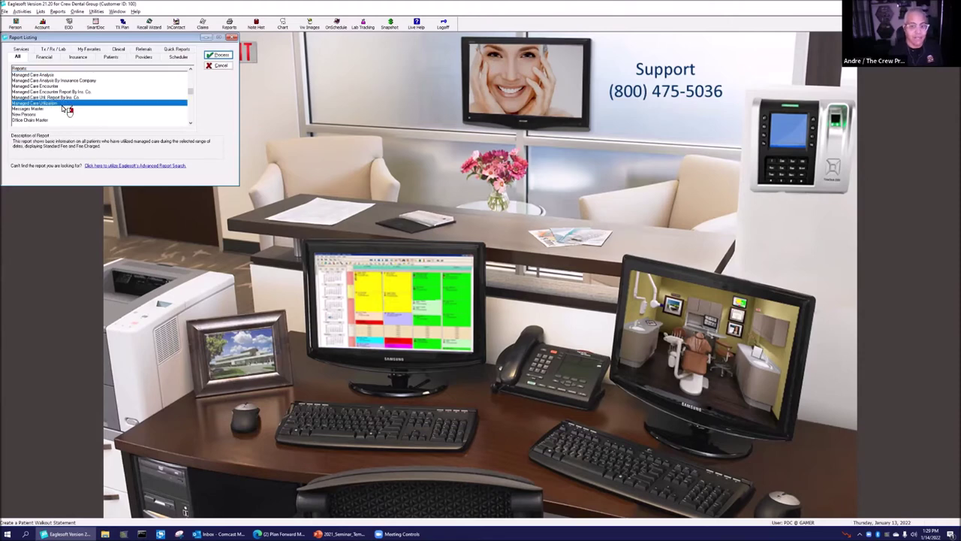
{"action": "double_click", "coordinate": [65, 109]}
{"action": "left_click", "coordinate": [150, 105]}
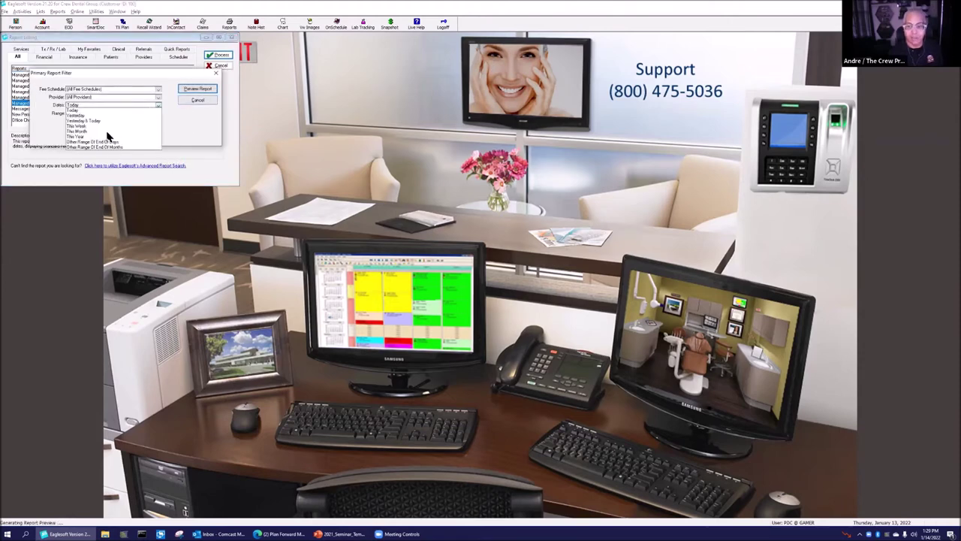
{"action": "left_click", "coordinate": [99, 136]}
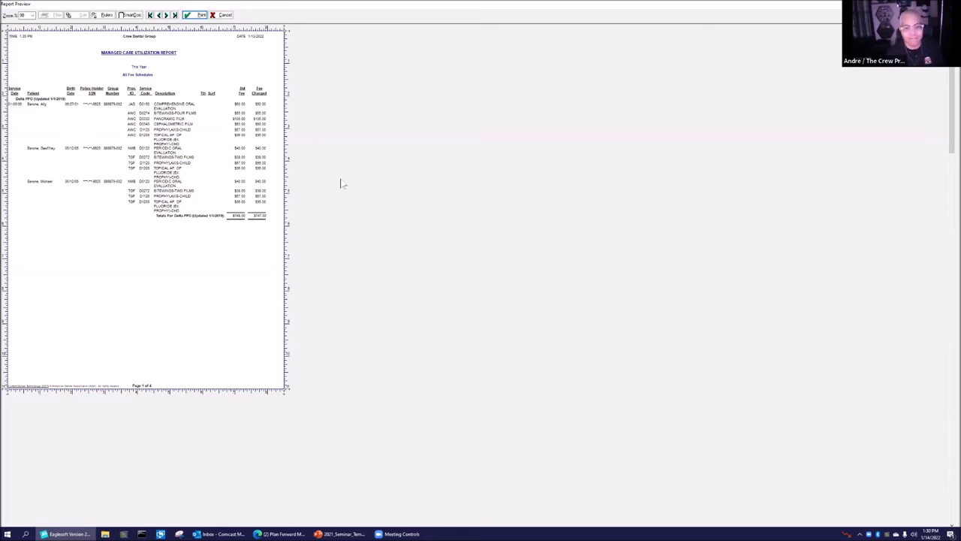
{"action": "key", "text": "Escape"}
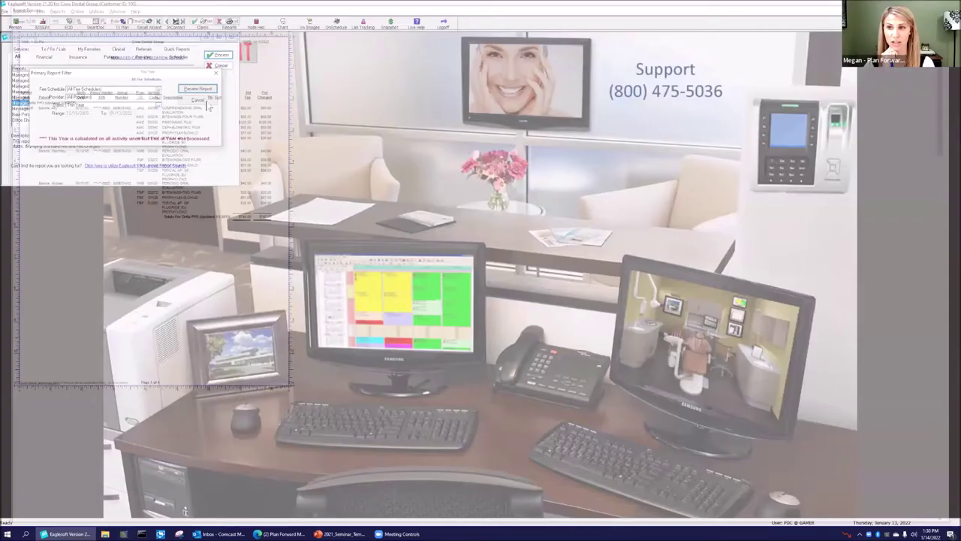
{"action": "left_click", "coordinate": [219, 66]}
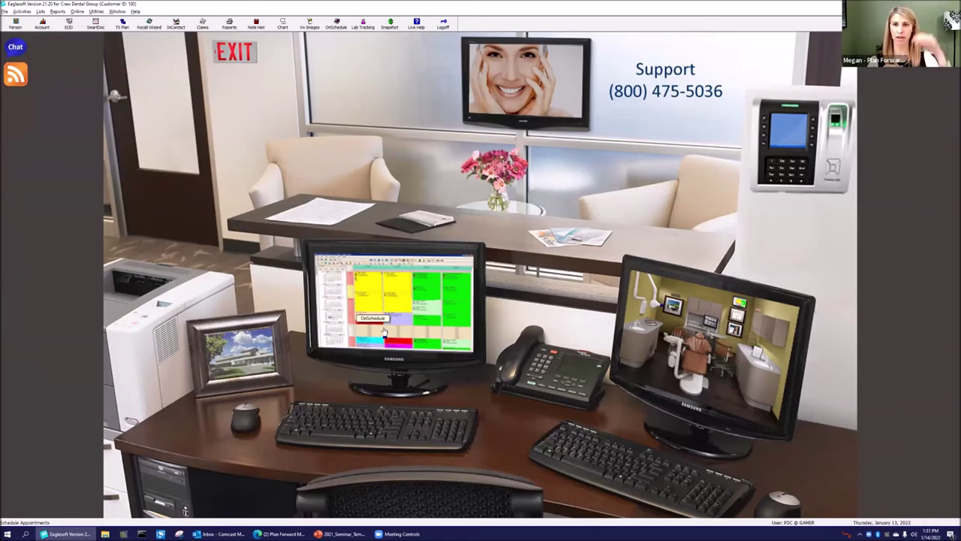
- Filter the Managed Care Utilization report by the CREW Membership Plan fee schedule and This Month, and close it without previewing
{"action": "left_click", "coordinate": [181, 284]}
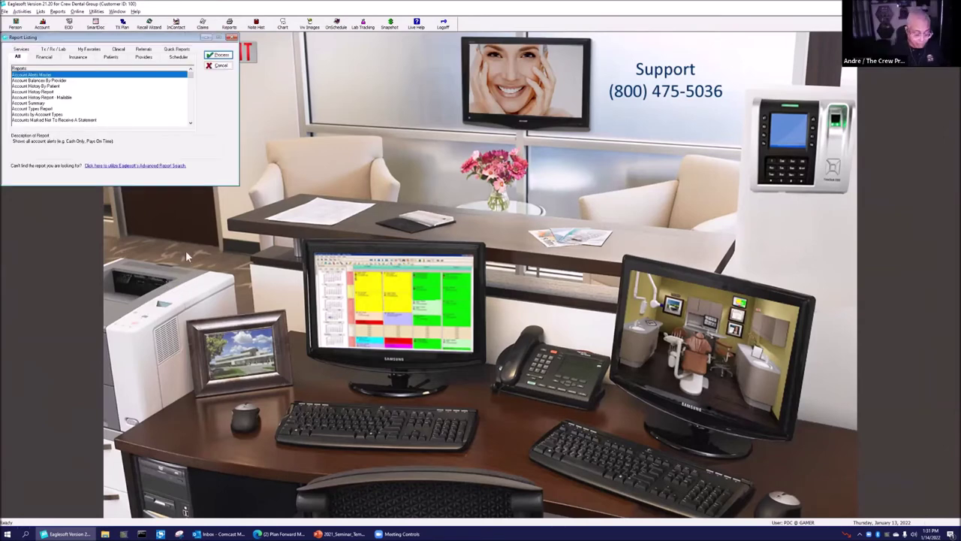
{"action": "key", "text": "m"}
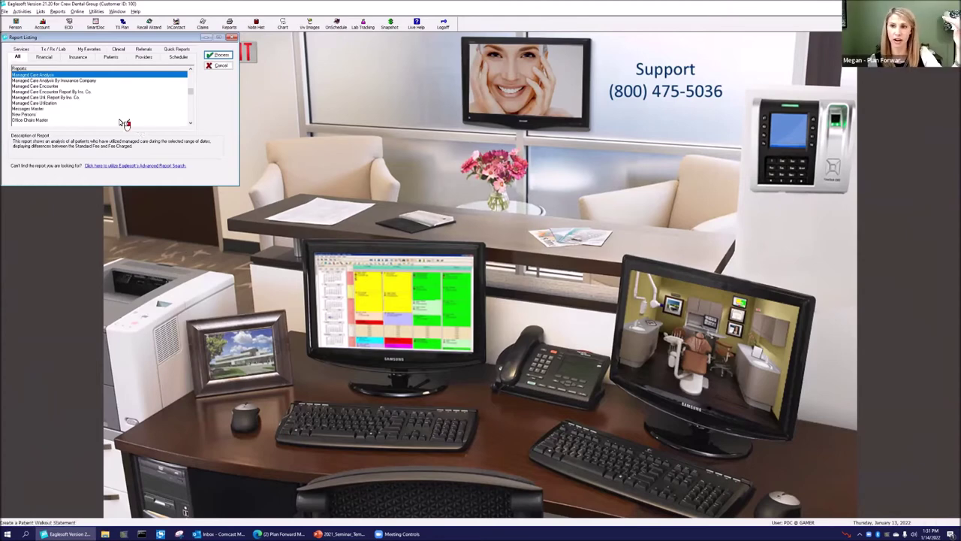
{"action": "double_click", "coordinate": [51, 103]}
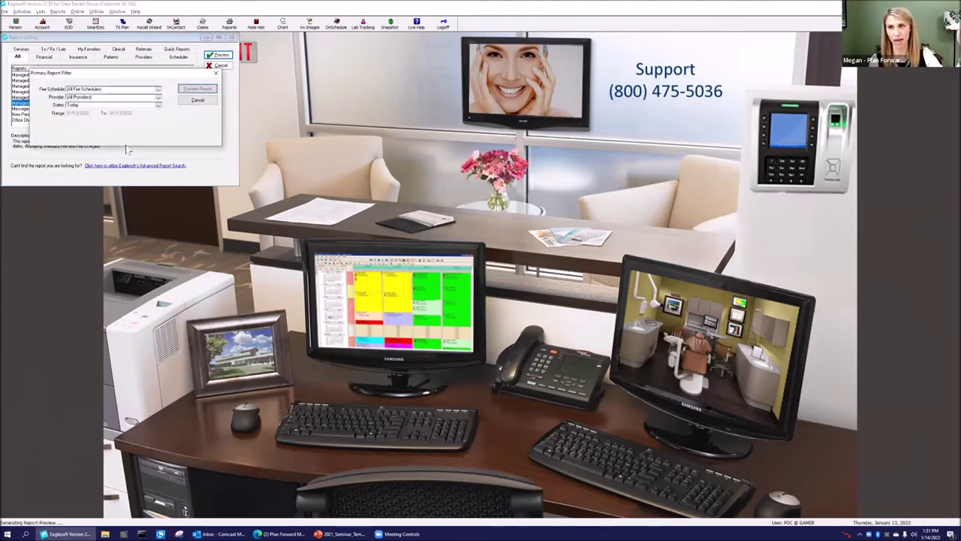
{"action": "left_click", "coordinate": [90, 90]}
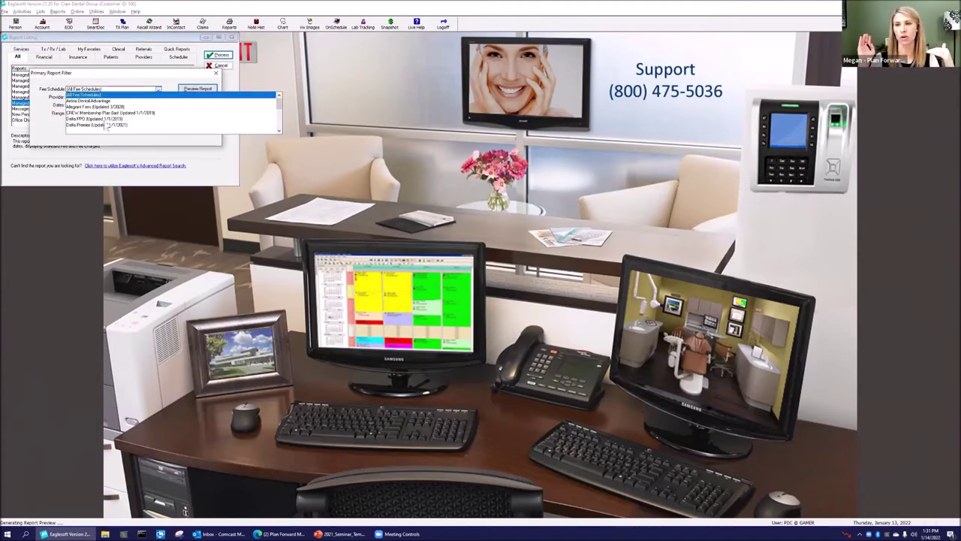
{"action": "left_click", "coordinate": [112, 114]}
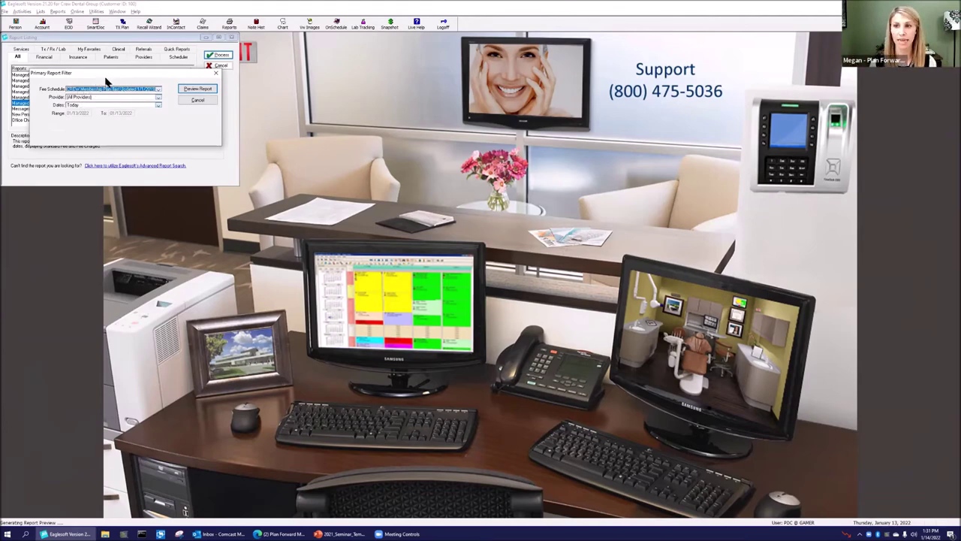
{"action": "left_click_drag", "start_coordinate": [107, 79], "coordinate": [126, 120]}
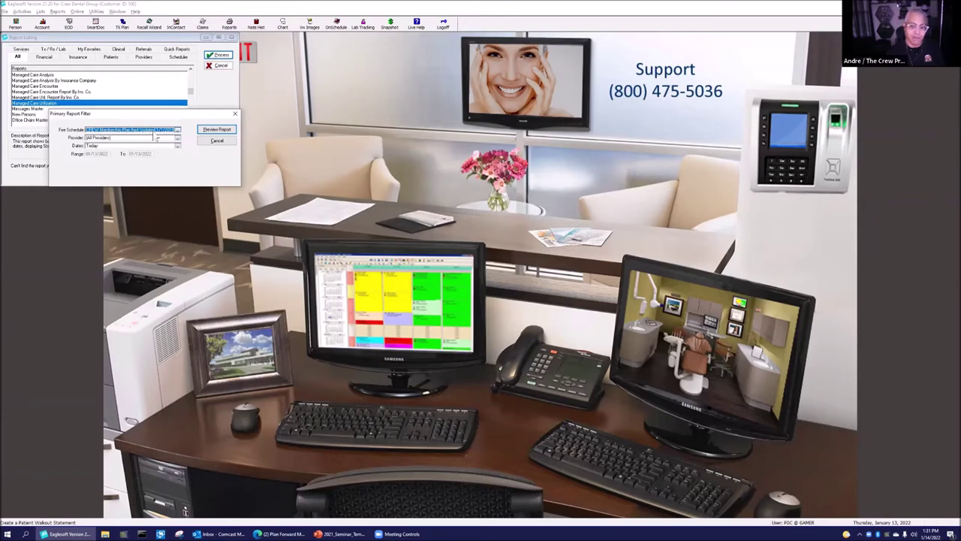
{"action": "left_click", "coordinate": [113, 146]}
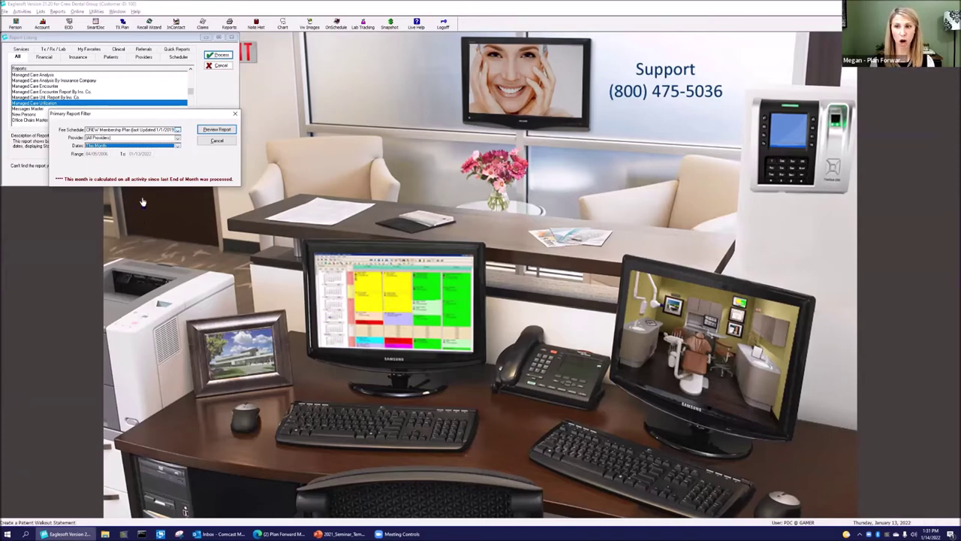
{"action": "left_click", "coordinate": [222, 142]}
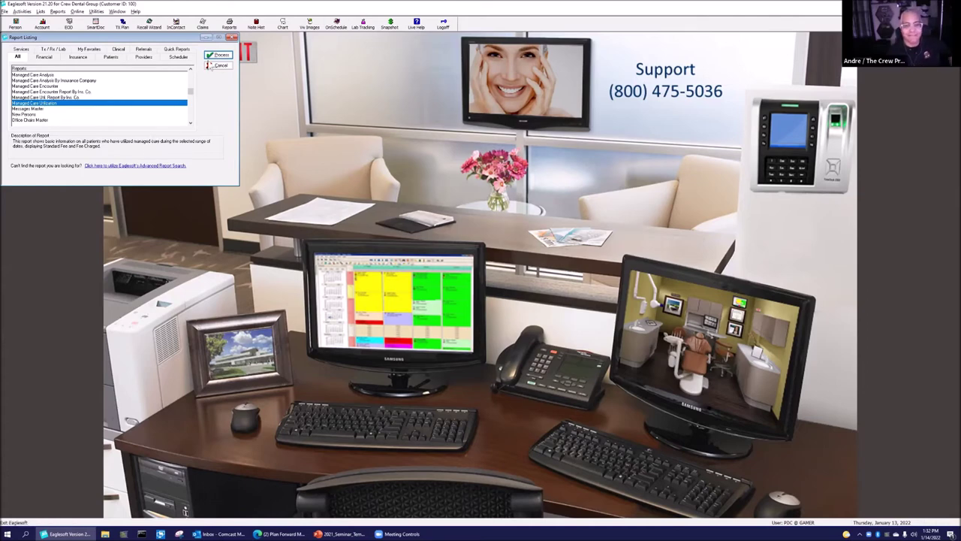
{"action": "left_click", "coordinate": [235, 38]}
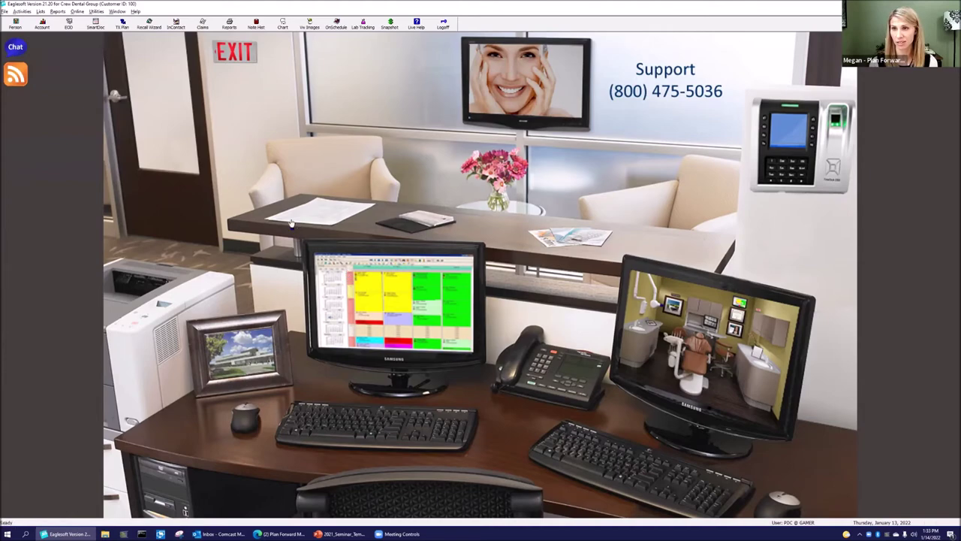
- Add service A0100 Membership Plan - Adult First to the first listed patient's walkout, with Temp Hygienist as the provider
{"action": "left_click", "coordinate": [178, 80]}
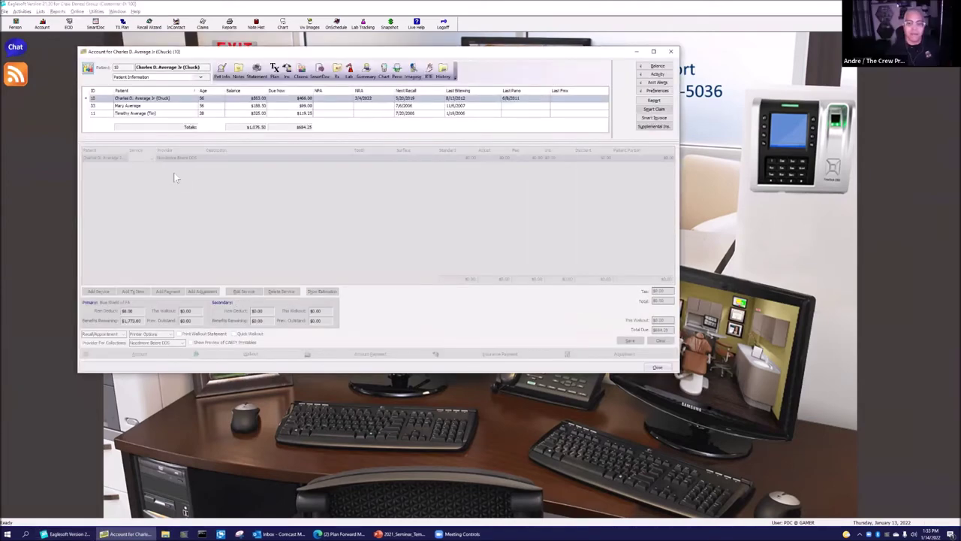
{"action": "left_click", "coordinate": [377, 60]}
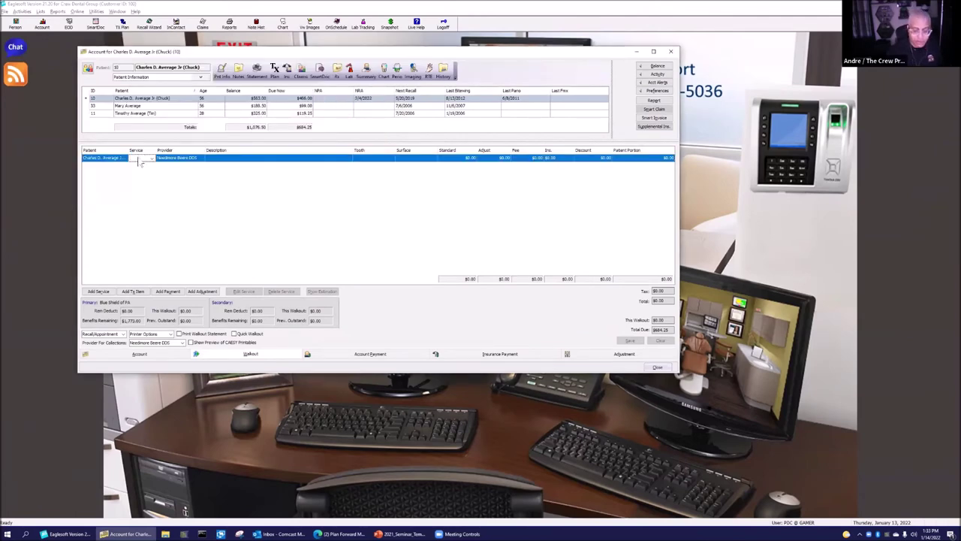
{"action": "type", "text": "a"}
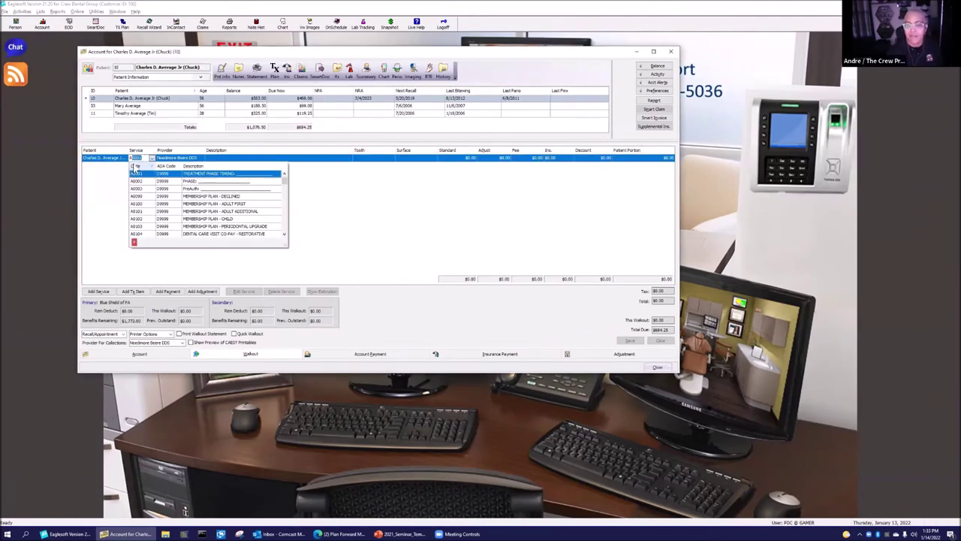
{"action": "left_click", "coordinate": [166, 203]}
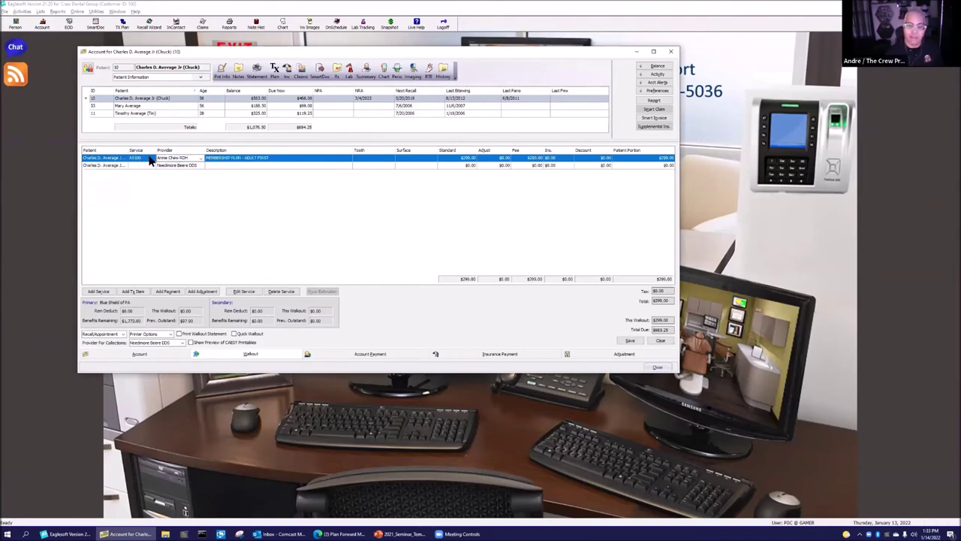
{"action": "left_click", "coordinate": [155, 159]}
{"action": "type", "text": "n"}
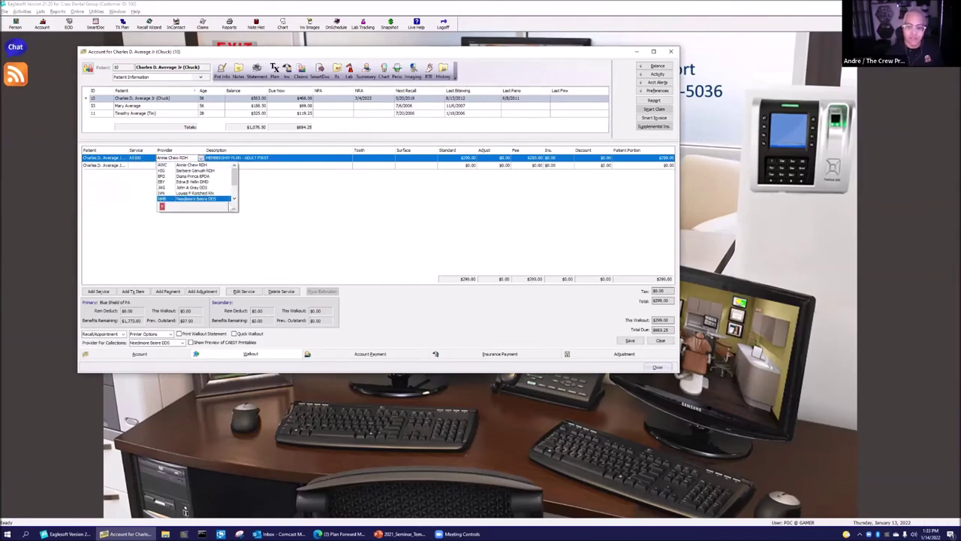
{"action": "scroll", "coordinate": [188, 192], "scroll_direction": "down", "scroll_amount": 2}
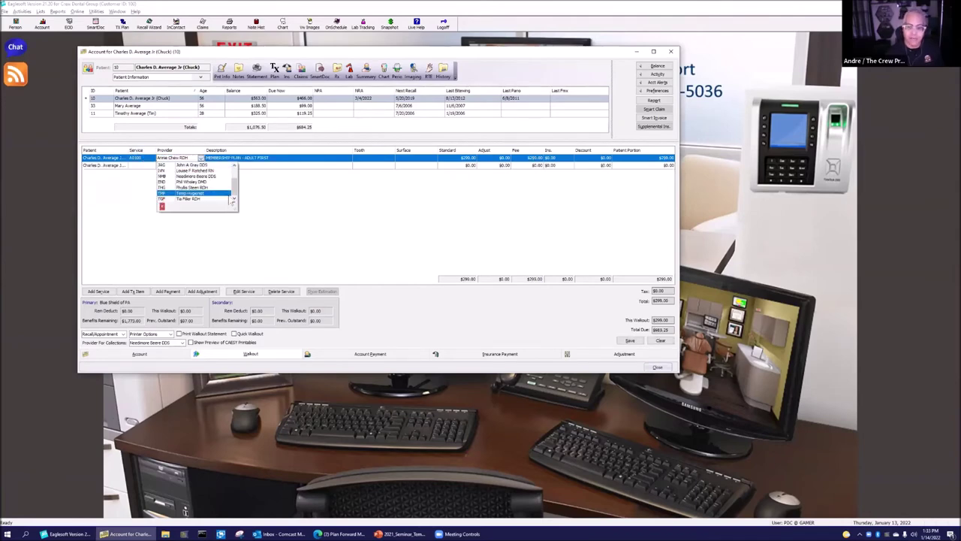
{"action": "left_click", "coordinate": [188, 193]}
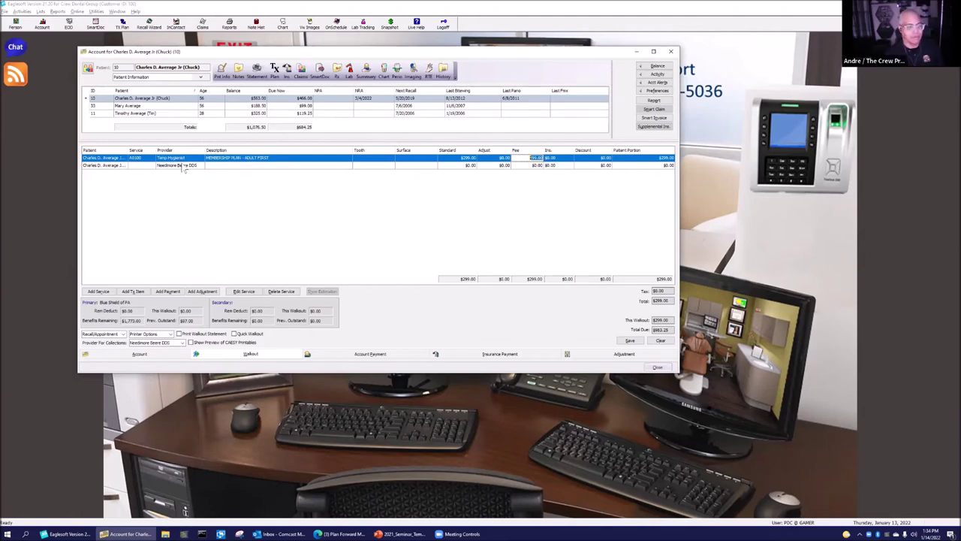
- Delete the membership plan service from the walkout and close the account, discarding the walkout
{"action": "left_click", "coordinate": [282, 292]}
{"action": "left_click", "coordinate": [440, 186]}
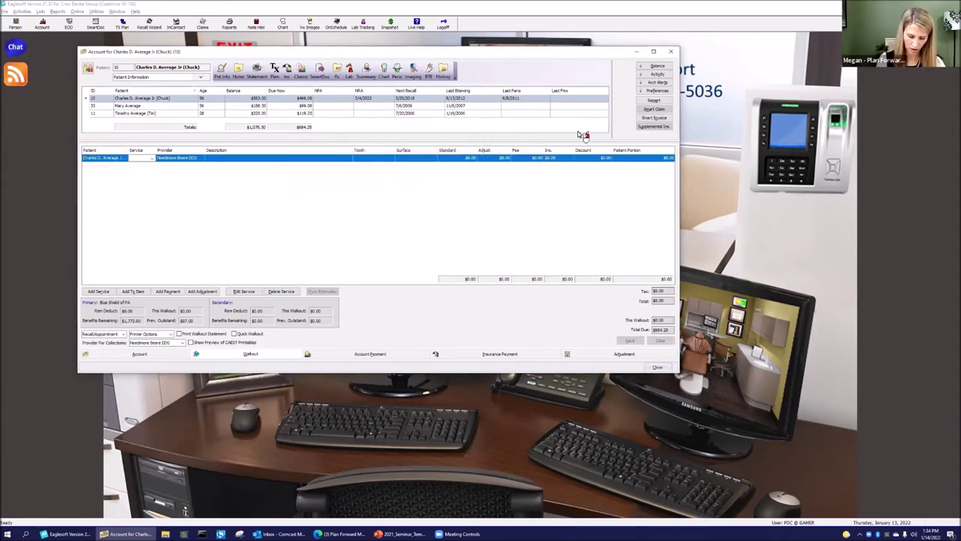
{"action": "left_click", "coordinate": [674, 51]}
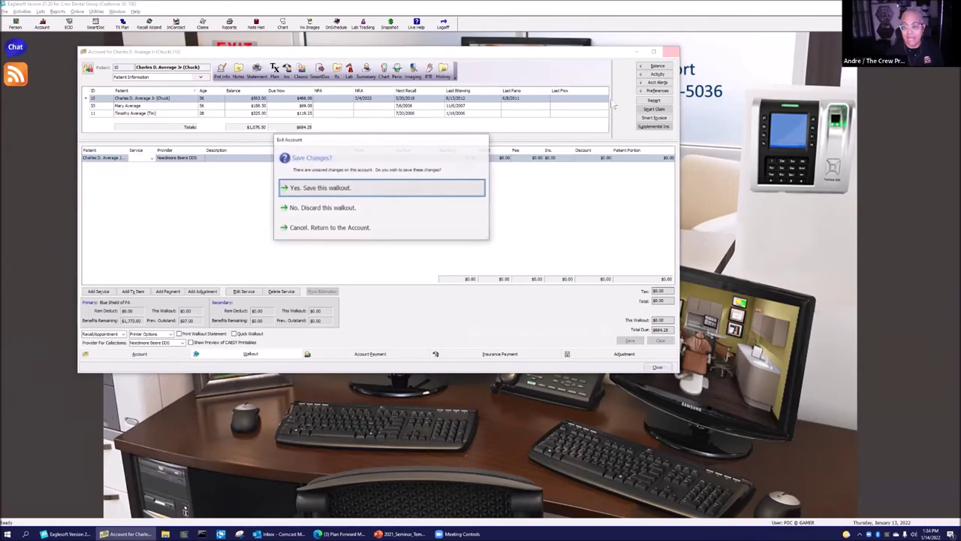
{"action": "left_click", "coordinate": [343, 214]}
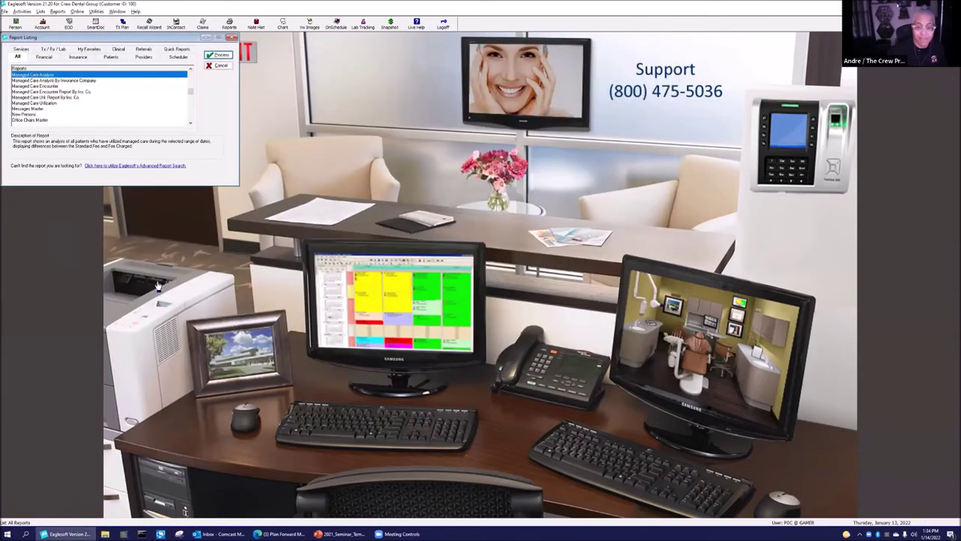
- Set the Managed Care Utilization report filter to the CREW Membership Plan fee schedule and This Month, and cancel the filter and report listing
{"action": "left_click", "coordinate": [57, 103]}
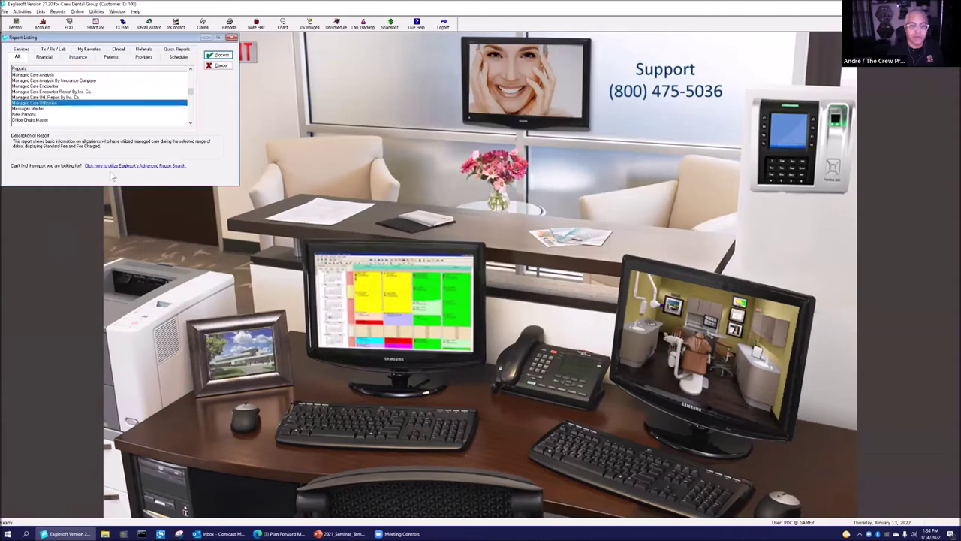
{"action": "double_click", "coordinate": [51, 103]}
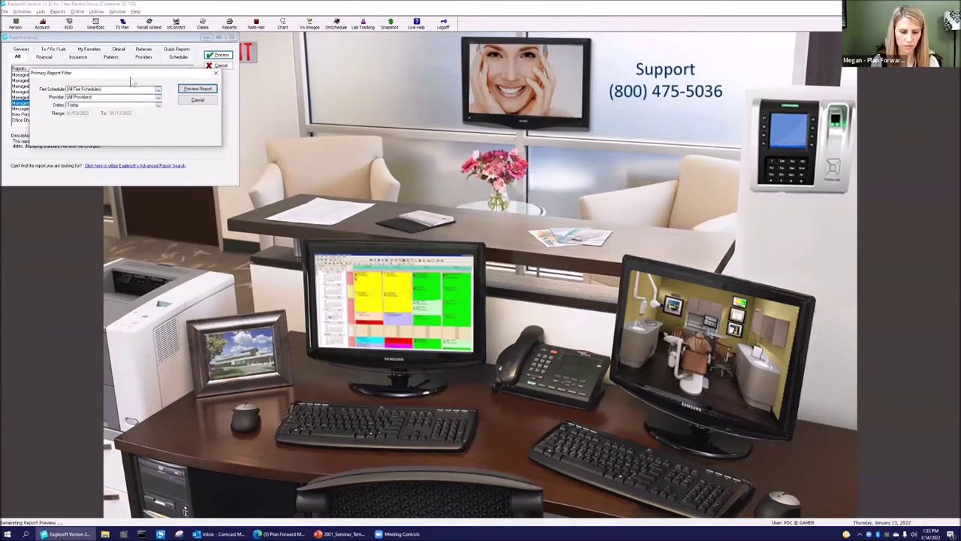
{"action": "left_click", "coordinate": [173, 99]}
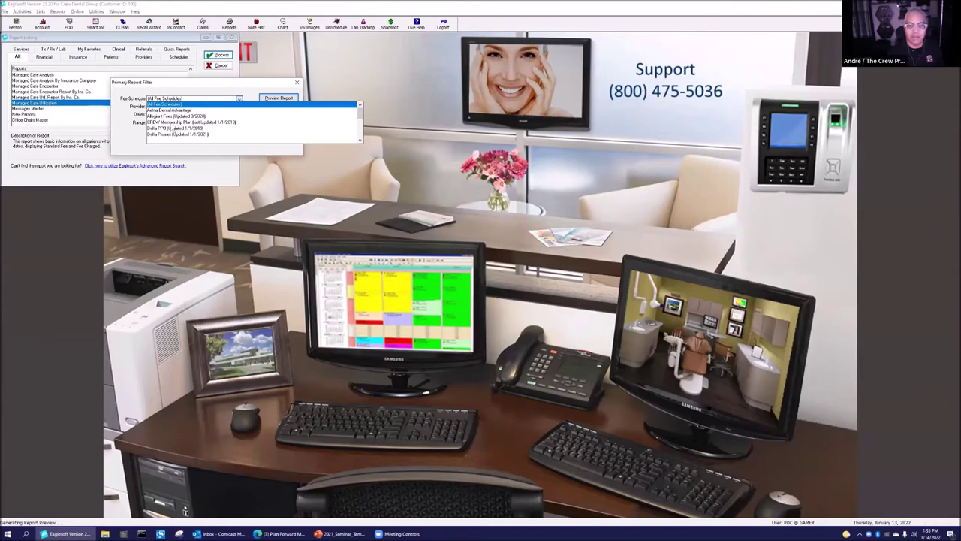
{"action": "left_click", "coordinate": [175, 122]}
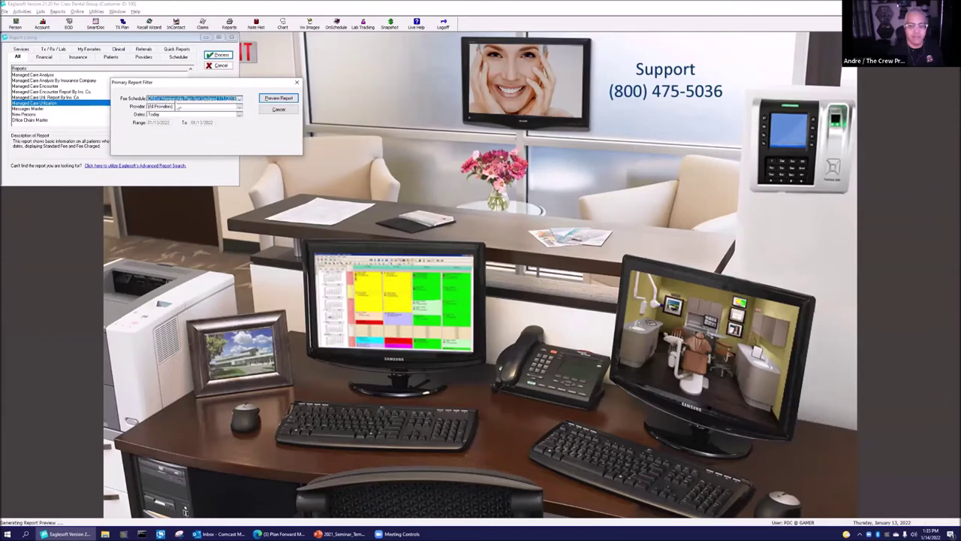
{"action": "left_click", "coordinate": [161, 115]}
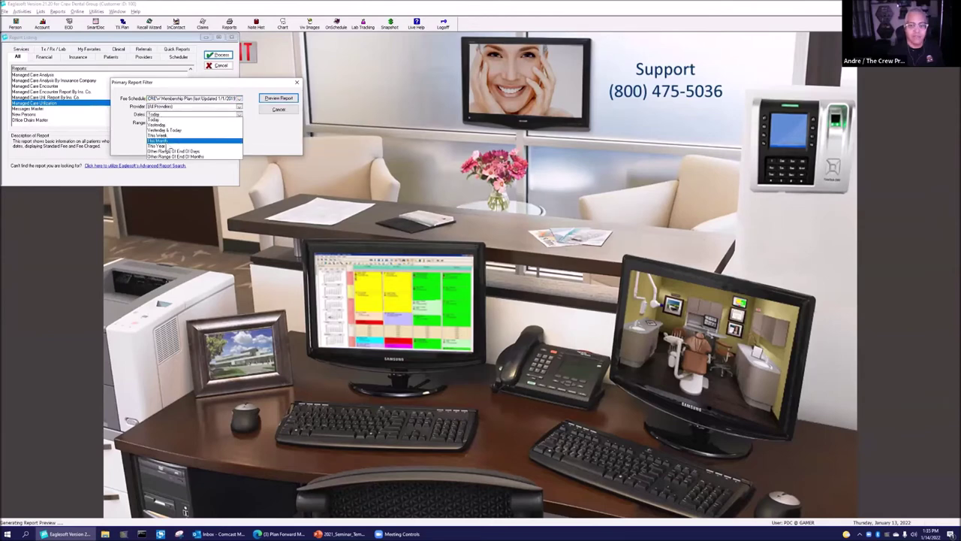
{"action": "left_click", "coordinate": [169, 141]}
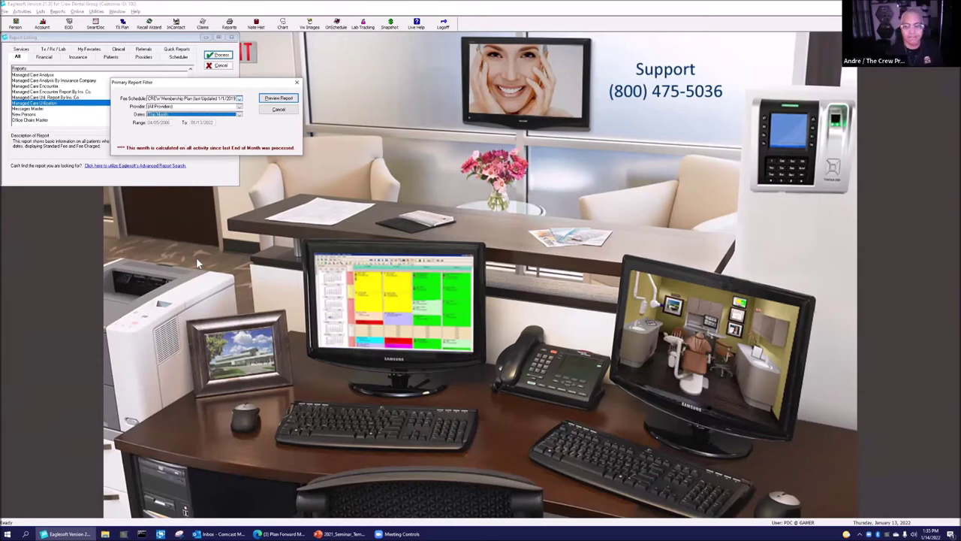
{"action": "left_click", "coordinate": [289, 110]}
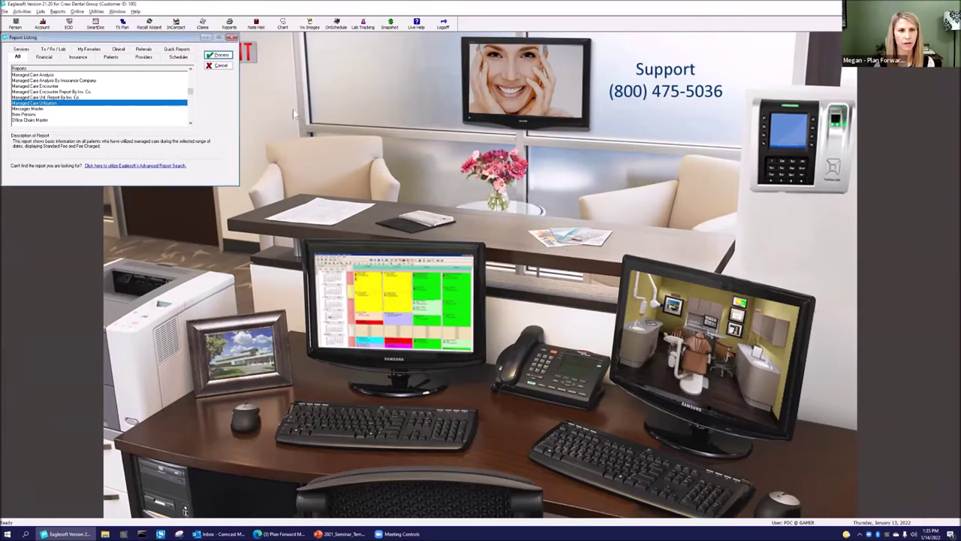
{"action": "left_click", "coordinate": [223, 66]}
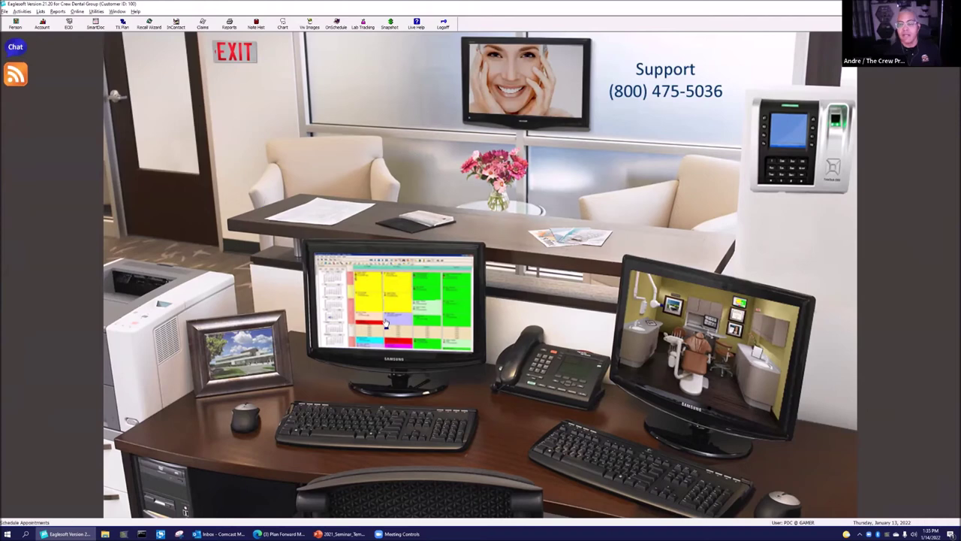
{"action": "left_click", "coordinate": [41, 11]}
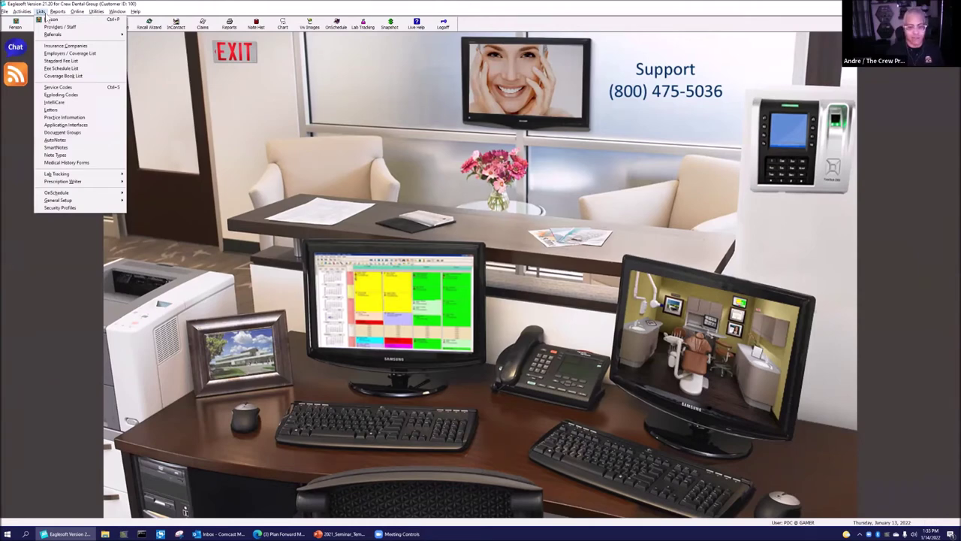
{"action": "left_click", "coordinate": [398, 338]}
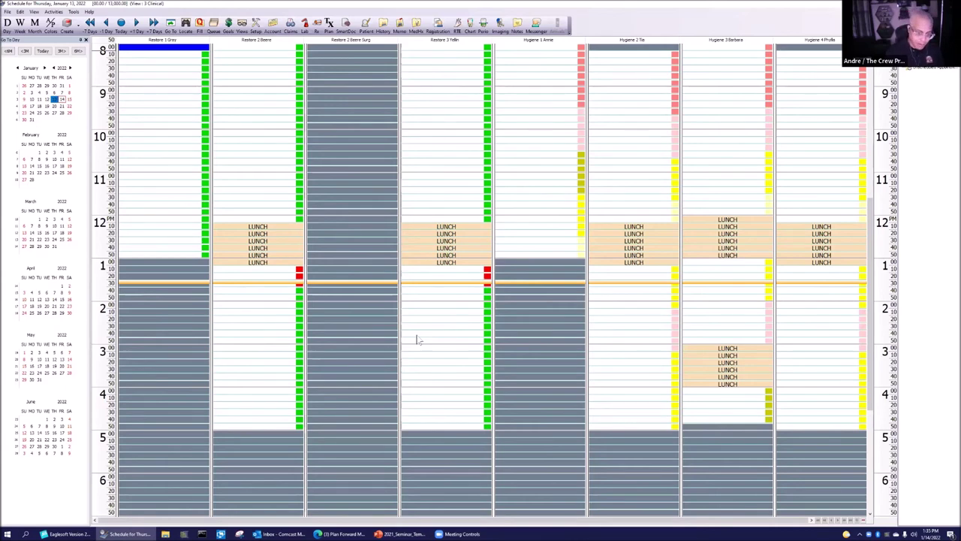
{"action": "left_click", "coordinate": [342, 534]}
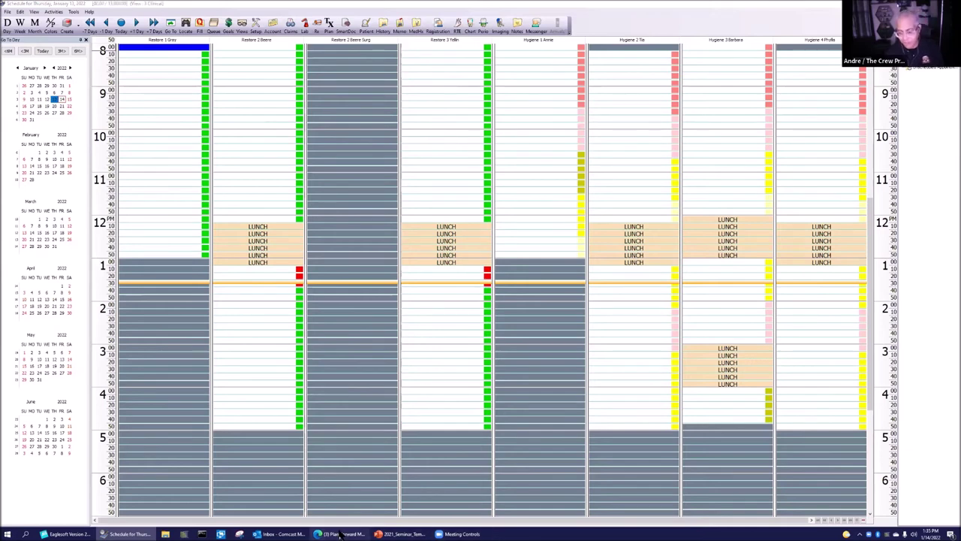
{"action": "left_click", "coordinate": [66, 534]}
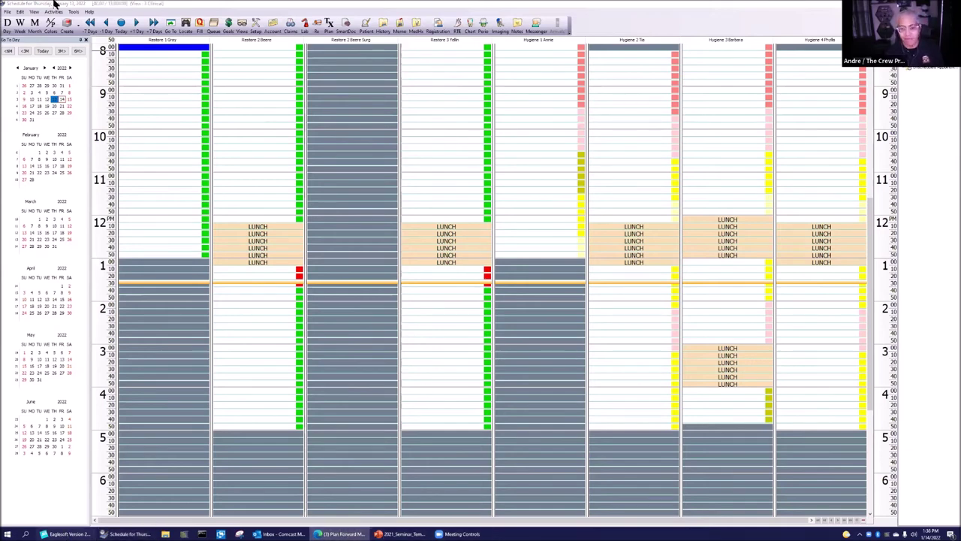
- Start a new patient alert with the description "Membership plan"
{"action": "left_click", "coordinate": [41, 11]}
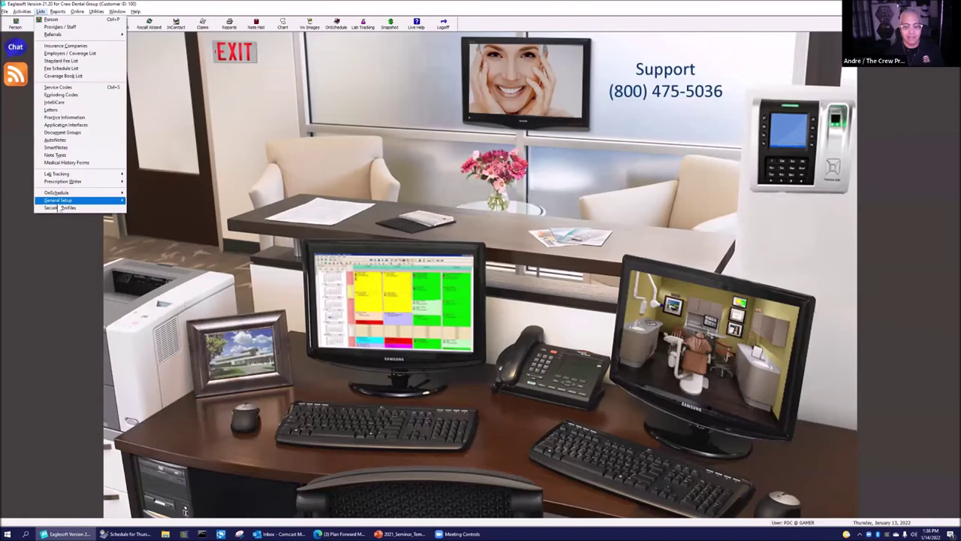
{"action": "mouse_move", "coordinate": [90, 200]}
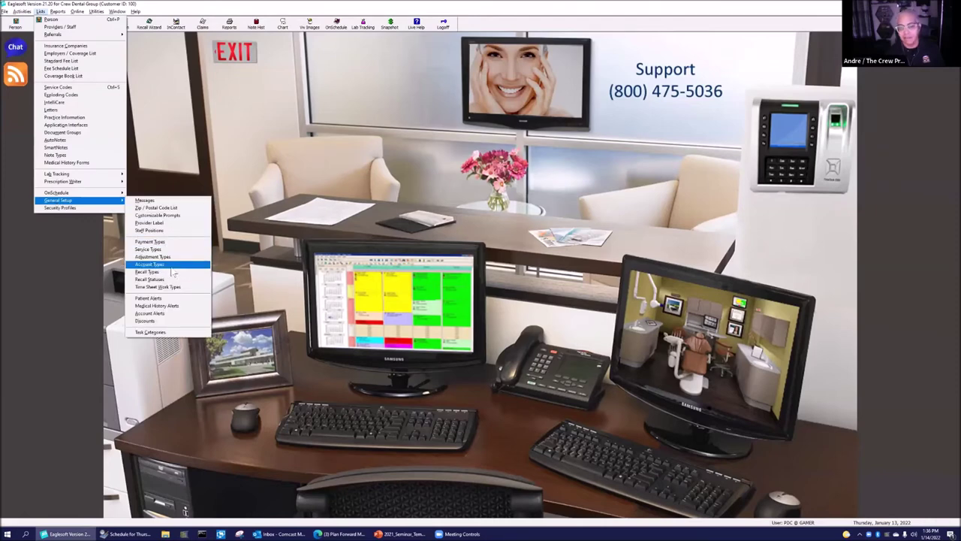
{"action": "left_click", "coordinate": [172, 298]}
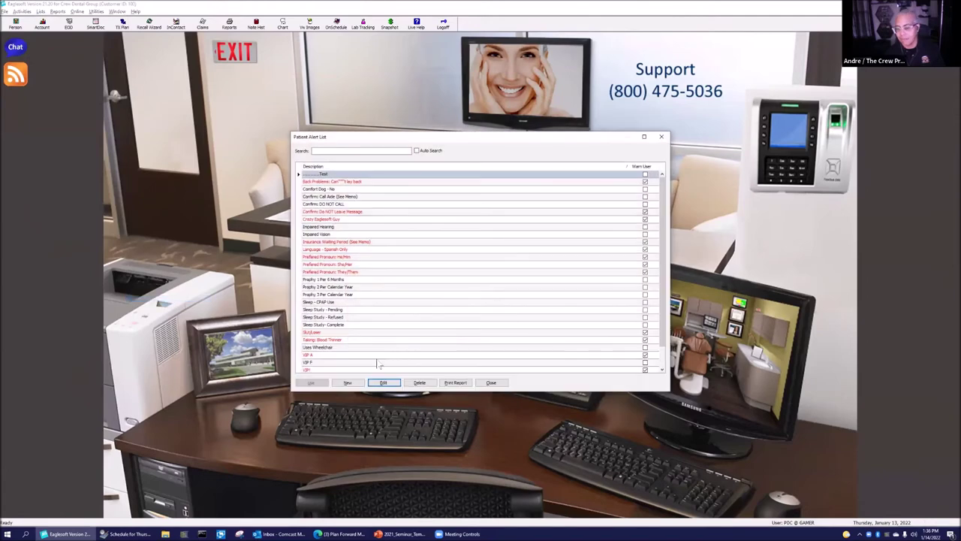
{"action": "left_click", "coordinate": [346, 383]}
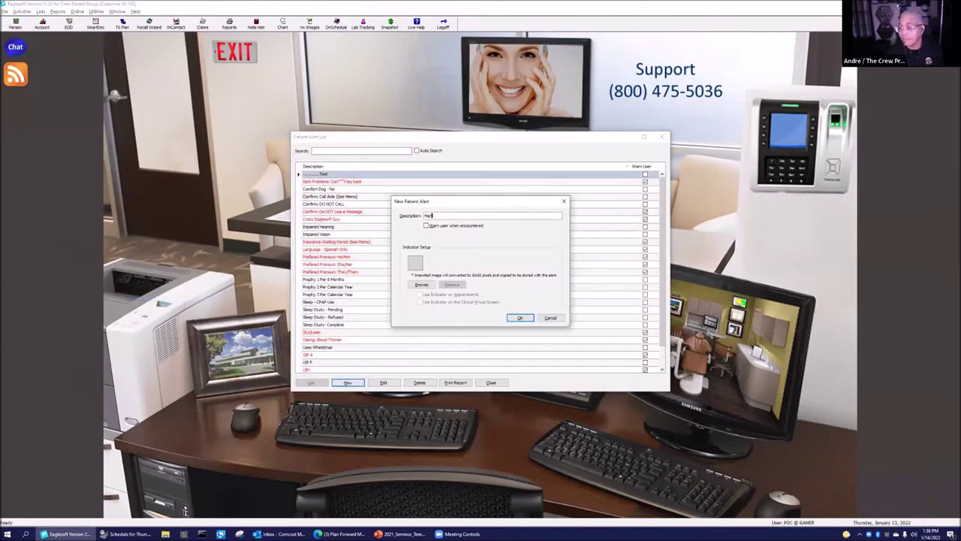
{"action": "type", "text": "Membership plan"}
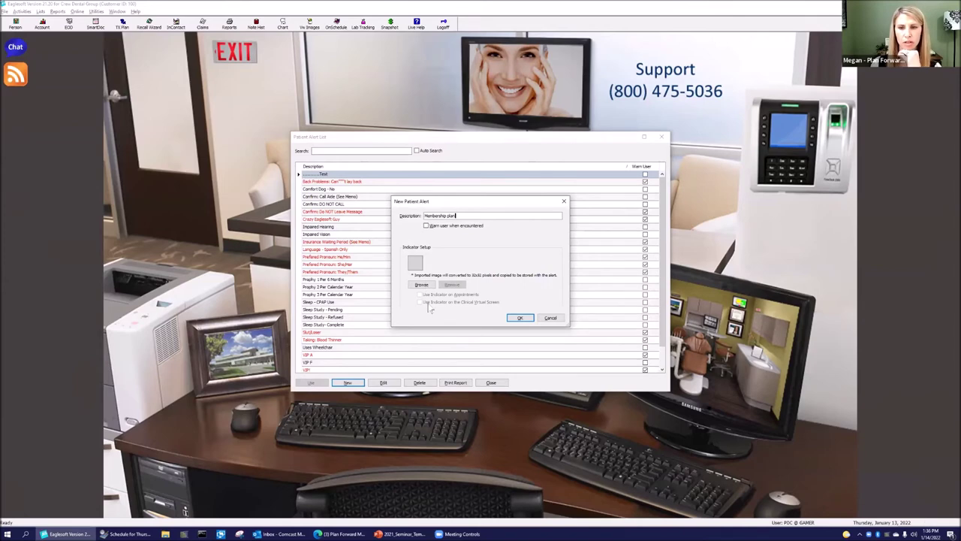
- Give the alert the dollar-sign indicator, enable the user warning and appointment indicator, and cancel the alert and close the alert list
{"action": "left_click", "coordinate": [422, 285]}
{"action": "scroll", "coordinate": [661, 338], "scroll_direction": "down", "scroll_amount": 5}
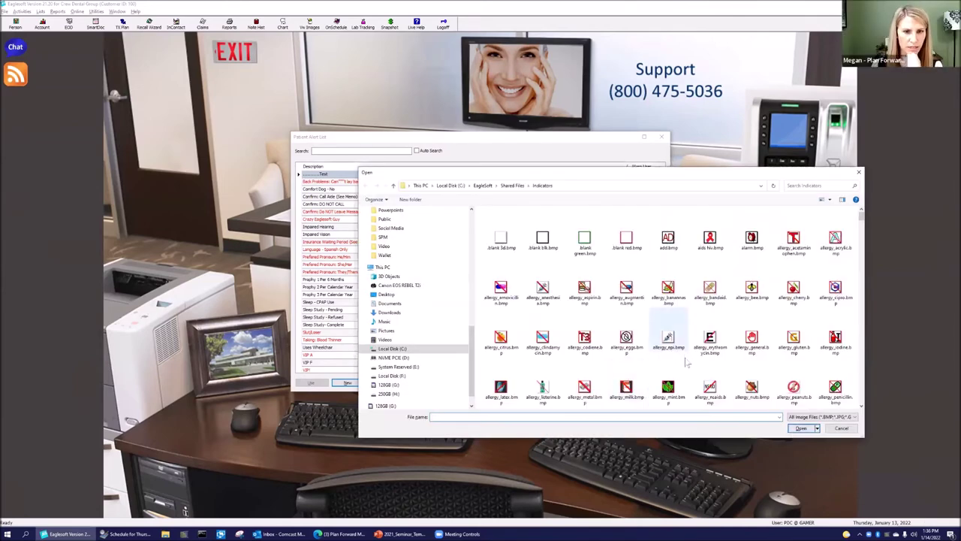
{"action": "left_click", "coordinate": [544, 294]}
{"action": "double_click", "coordinate": [543, 294]}
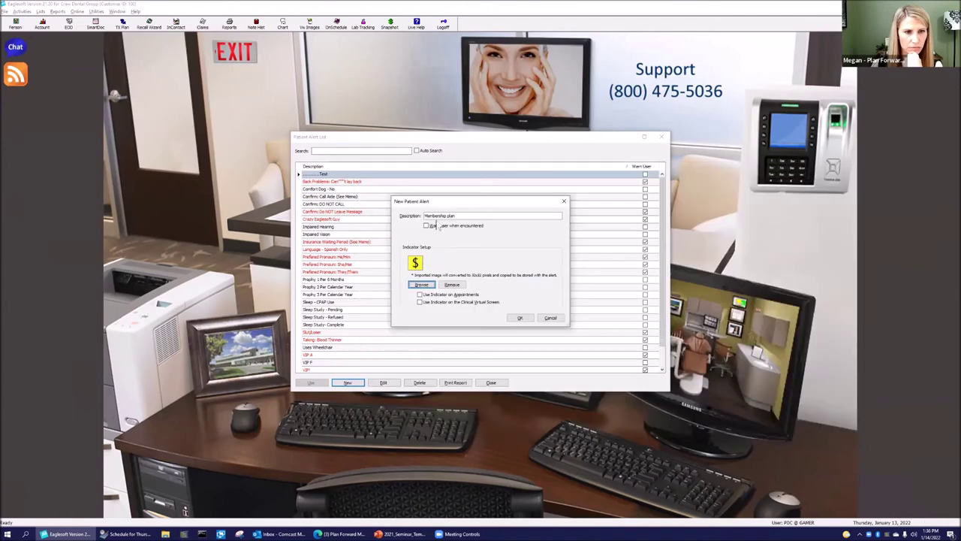
{"action": "left_click", "coordinate": [425, 226]}
{"action": "left_click", "coordinate": [420, 295]}
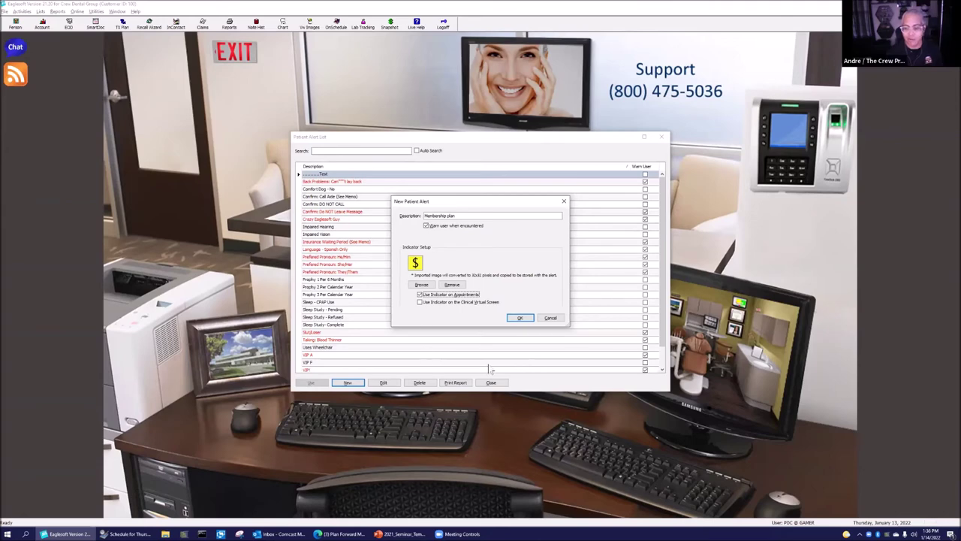
{"action": "left_click", "coordinate": [551, 318]}
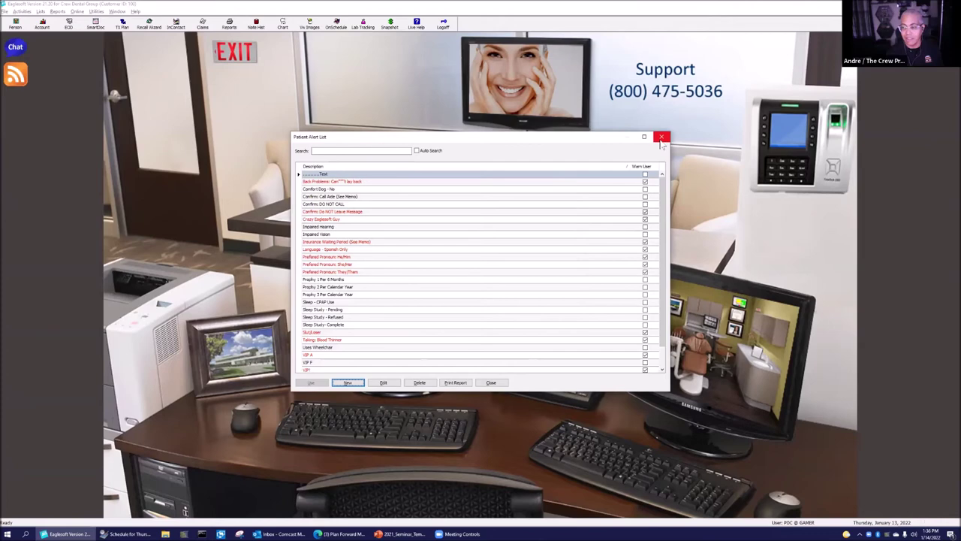
{"action": "key", "text": "Escape"}
- Start a new IntelliCare reminder with the description "Membership Plan"
{"action": "left_click", "coordinate": [40, 12]}
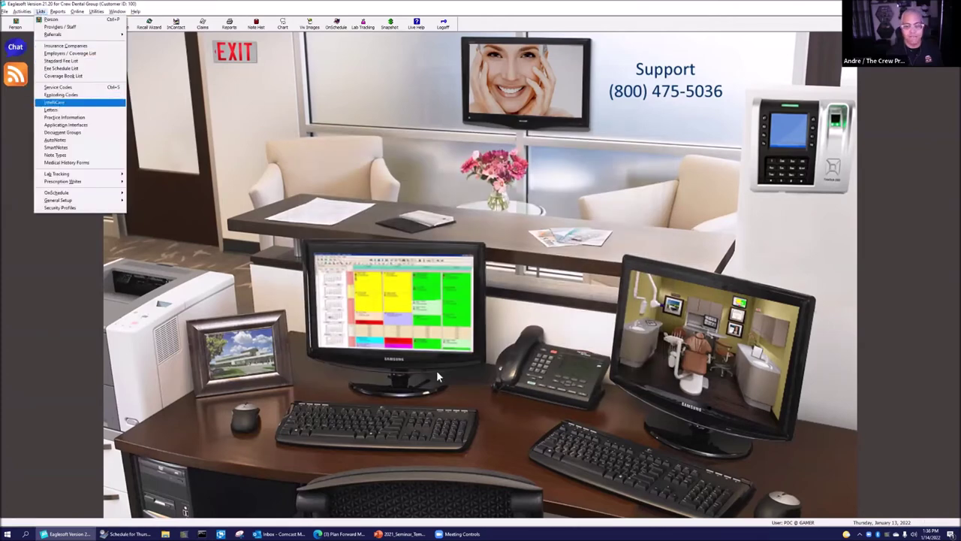
{"action": "key", "text": "Return"}
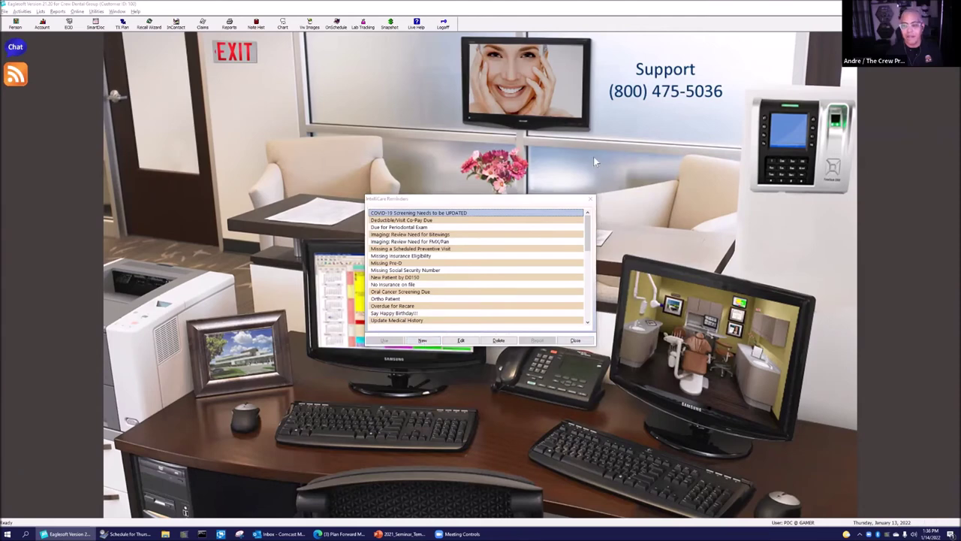
{"action": "key", "text": "alt+n"}
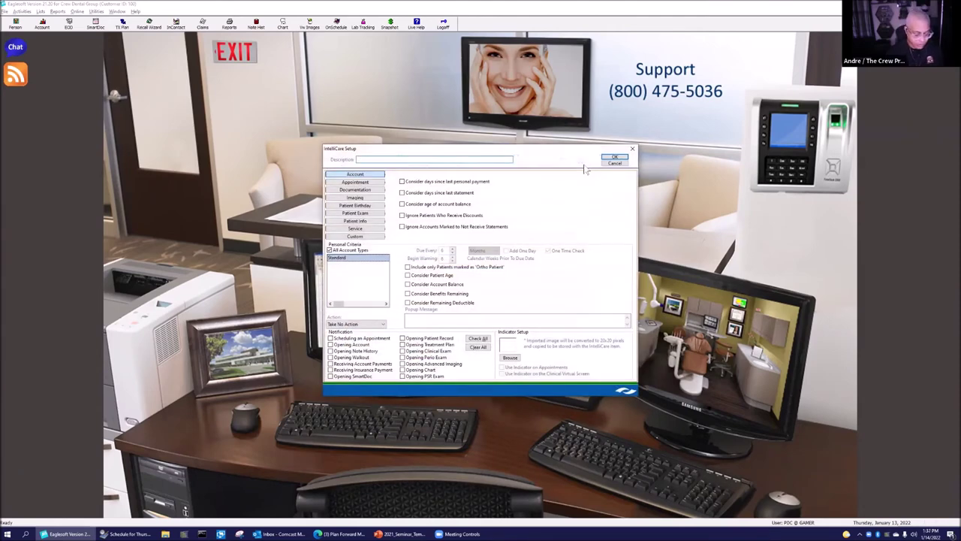
{"action": "type", "text": "T"}
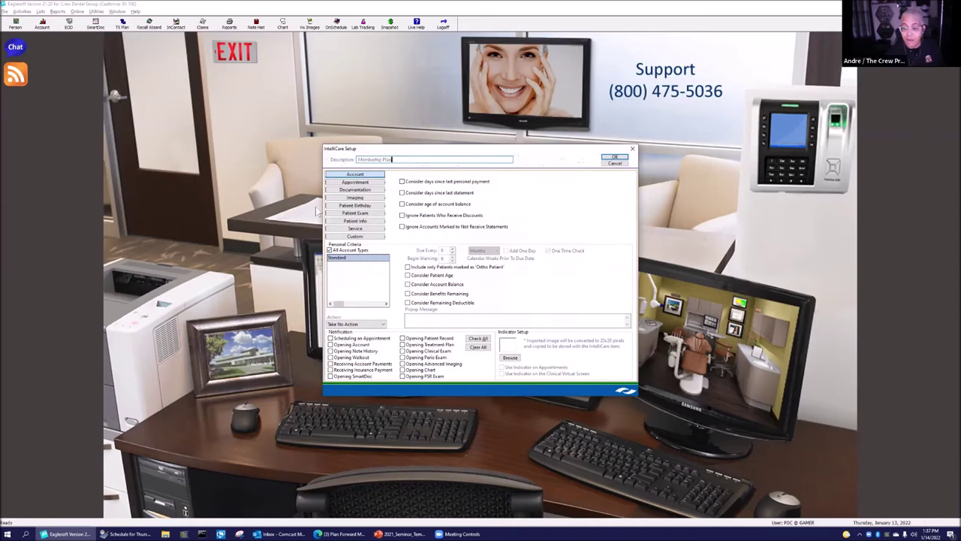
- Switch the reminder to custom criteria and enter the condition "IF Member Then Icon"
{"action": "left_click", "coordinate": [366, 236]}
{"action": "left_click_drag", "start_coordinate": [450, 151], "coordinate": [273, 95]}
{"action": "left_click", "coordinate": [278, 163]}
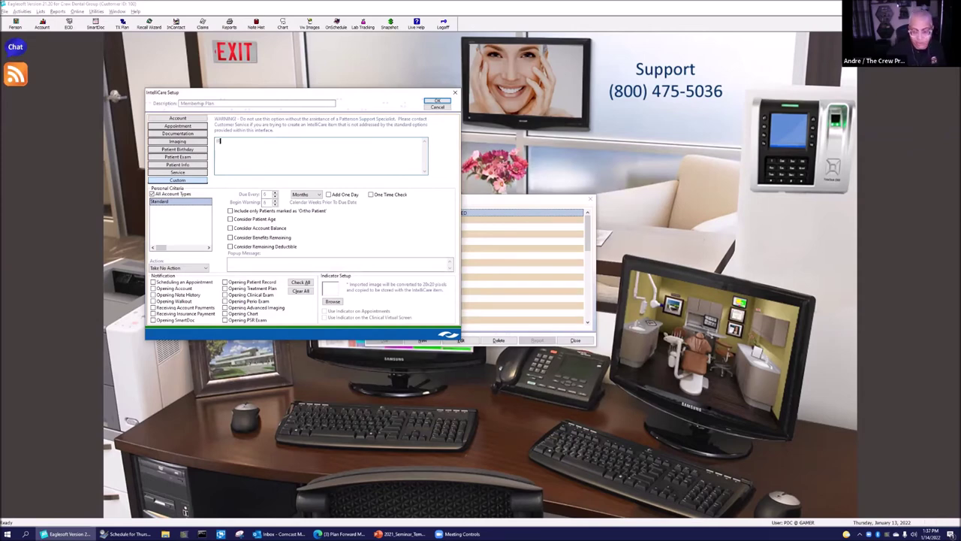
{"action": "type", "text": "IF Member Then Icon"}
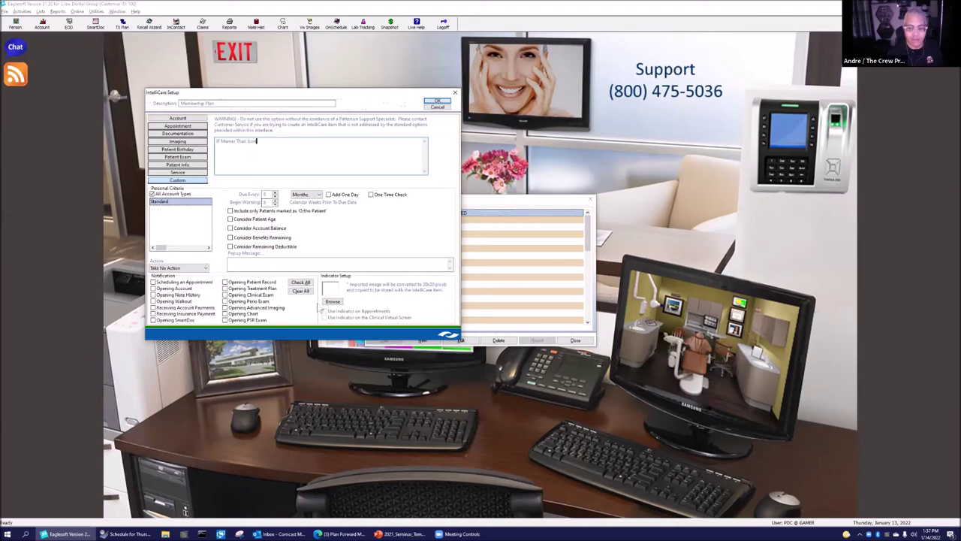
- Assign an indicator image to the reminder, discard the reminder's changes, and close the IntelliCare reminders list
{"action": "left_click", "coordinate": [335, 301]}
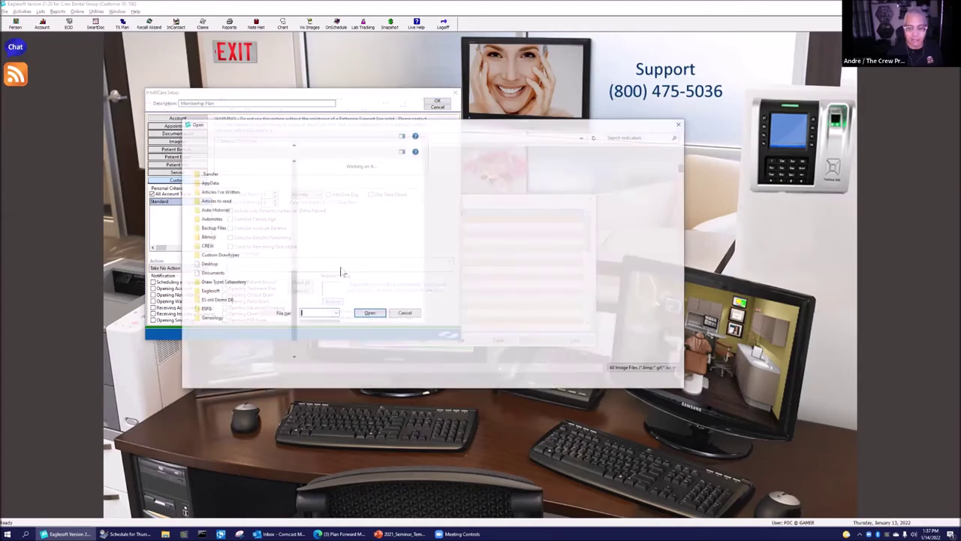
{"action": "double_click", "coordinate": [325, 284]}
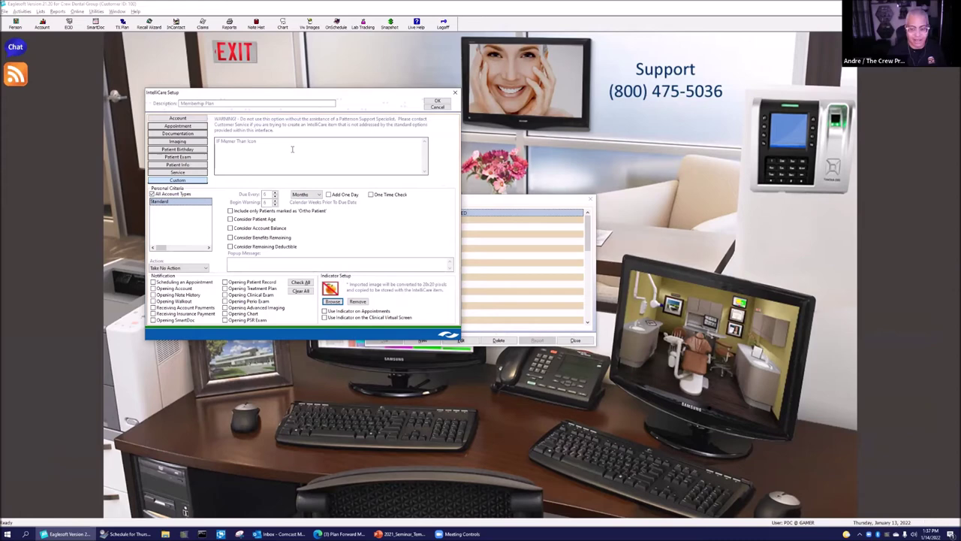
{"action": "left_click", "coordinate": [455, 92]}
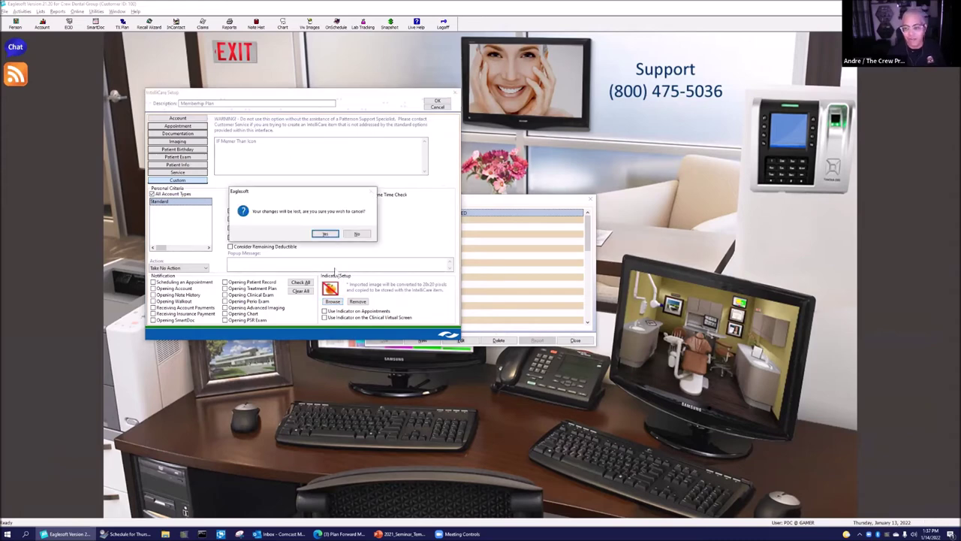
{"action": "left_click", "coordinate": [338, 235]}
{"action": "left_click", "coordinate": [590, 199]}
- Examine the indicator icons on the appointments in the schedule for Friday, March 4, 2022, and close the schedule
{"action": "left_click", "coordinate": [422, 291]}
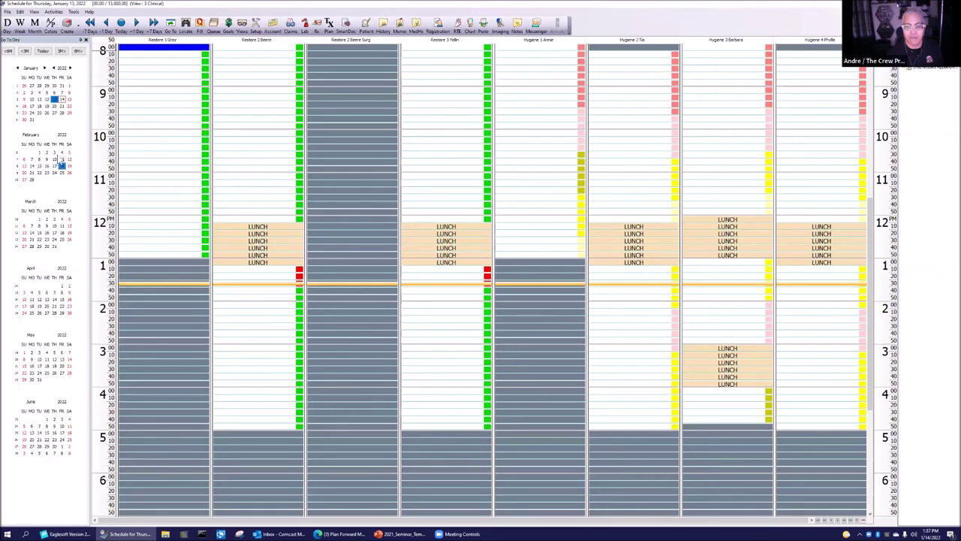
{"action": "left_click", "coordinate": [61, 220]}
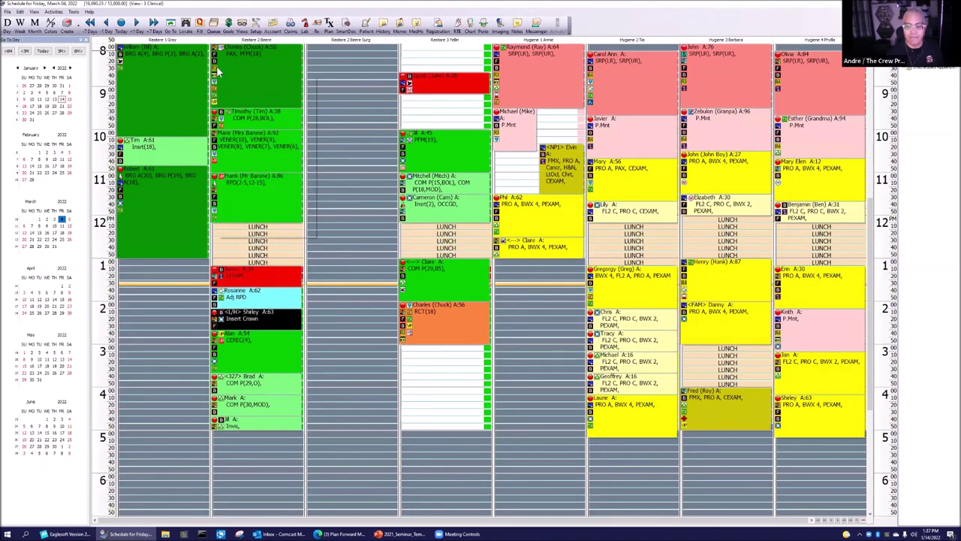
{"action": "mouse_move", "coordinate": [217, 87]}
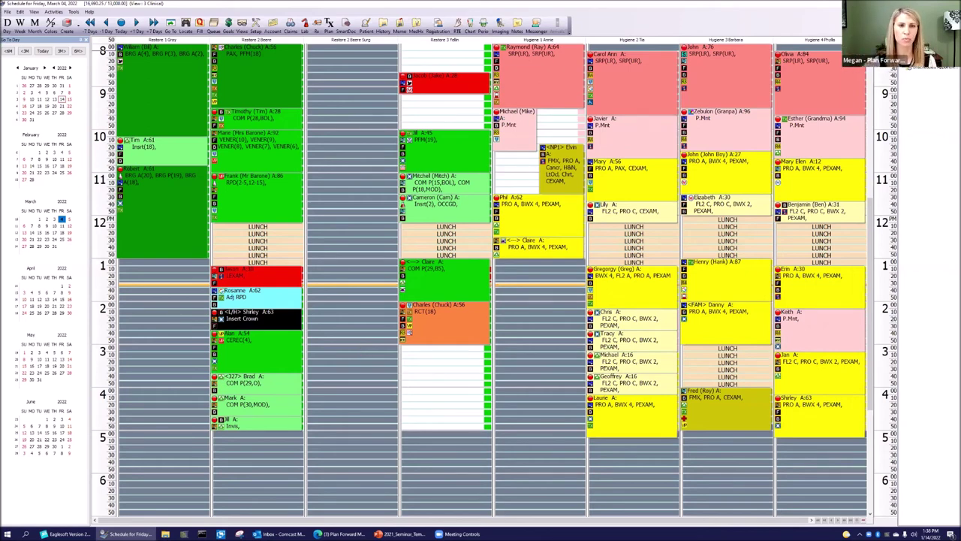
{"action": "key", "text": "alt+F4"}
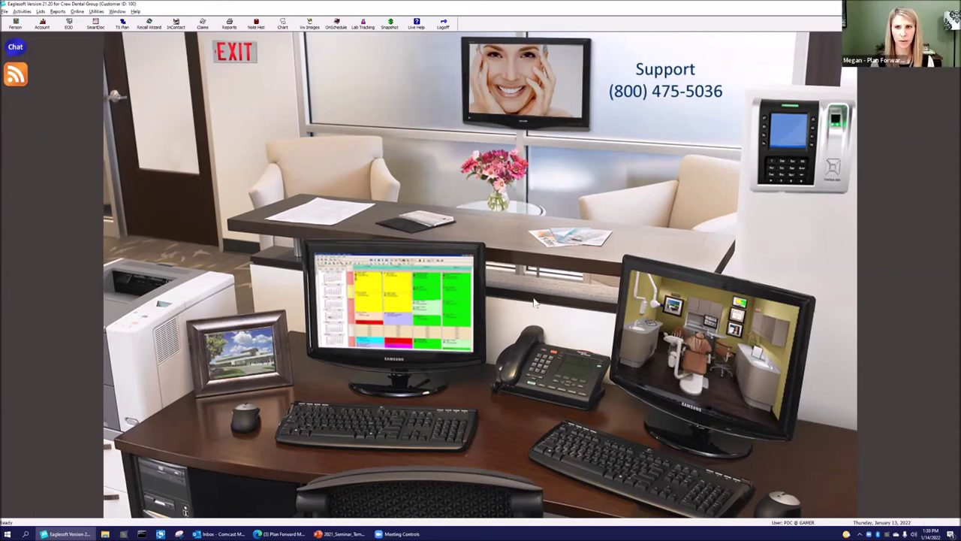
- Open the schedule, examine the indicator setup in the current view's display preferences, and leave the preferences unsaved
{"action": "left_click", "coordinate": [40, 12]}
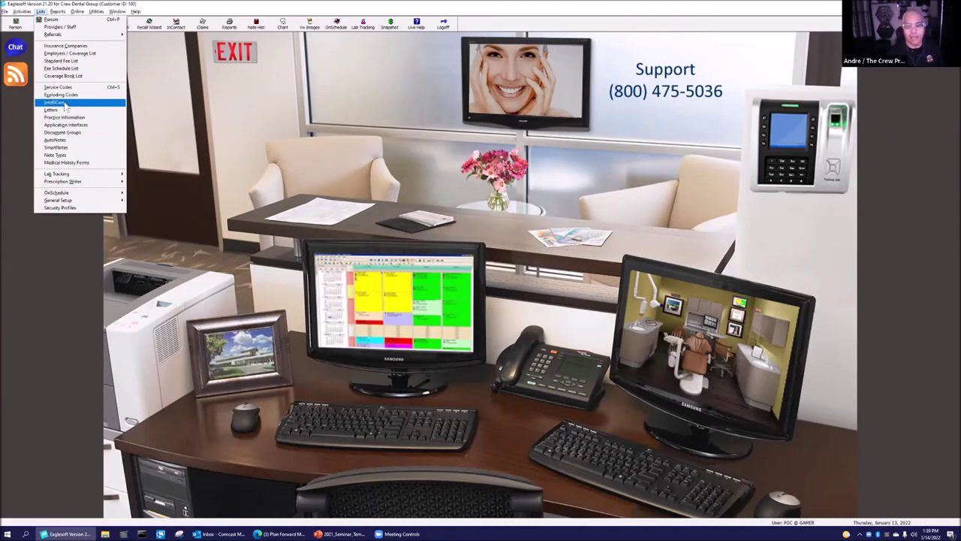
{"action": "left_click", "coordinate": [445, 316]}
{"action": "left_click", "coordinate": [445, 315]}
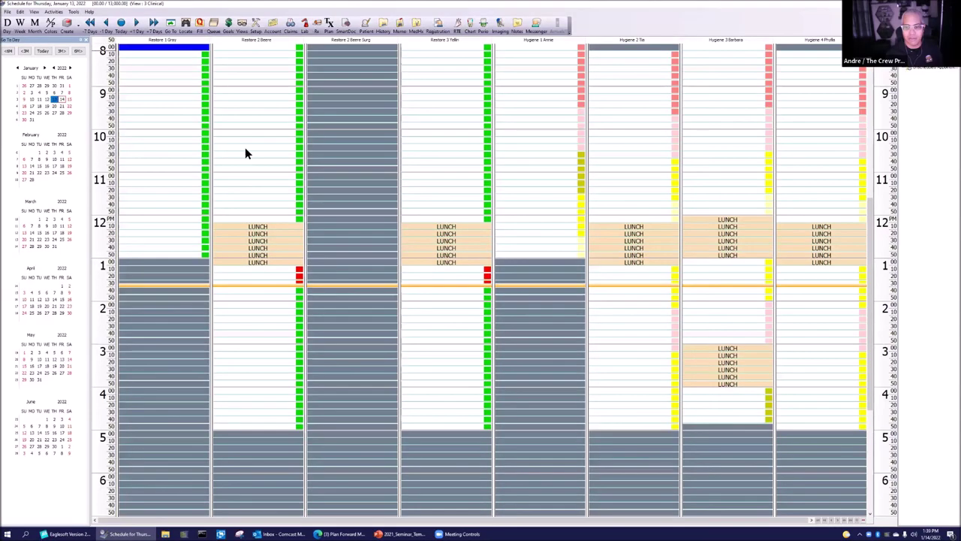
{"action": "left_click", "coordinate": [245, 147]}
{"action": "right_click", "coordinate": [246, 147]}
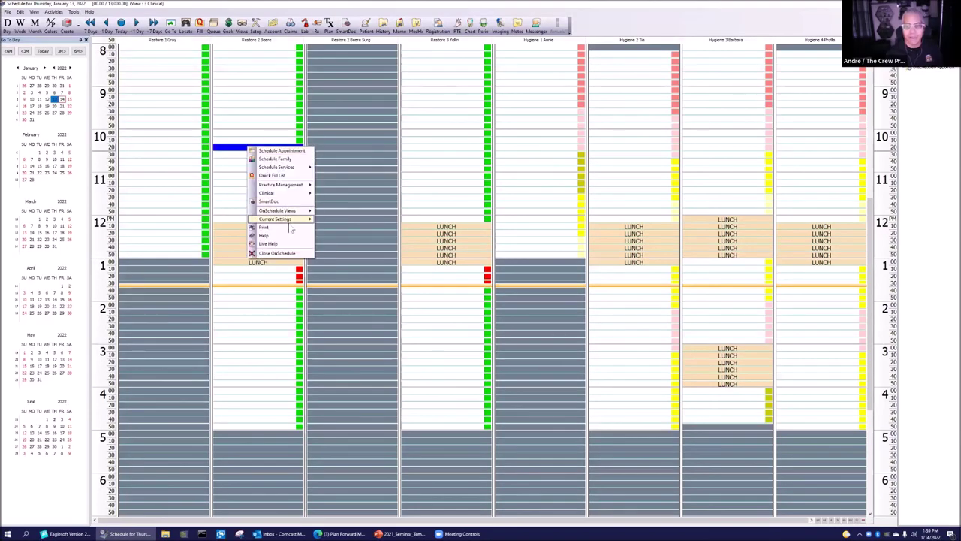
{"action": "left_click", "coordinate": [361, 234]}
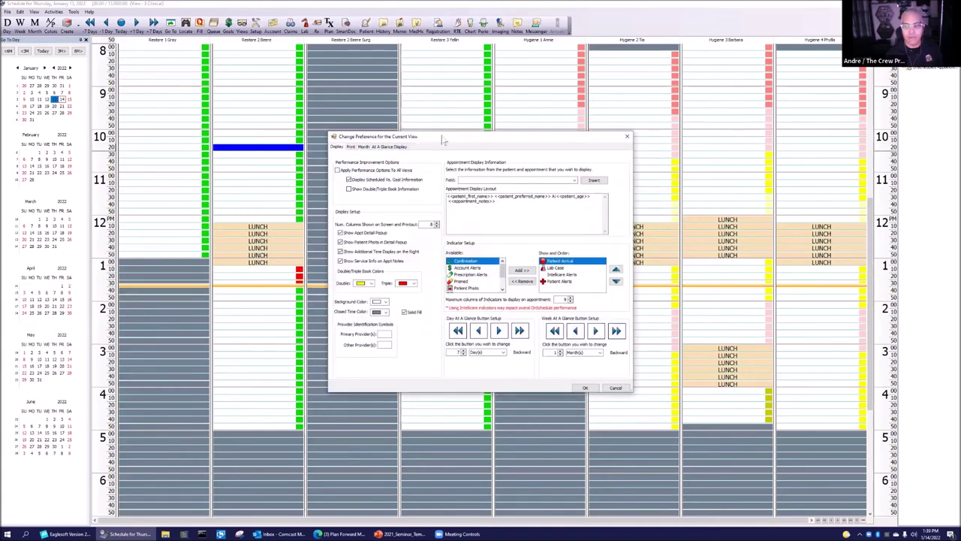
{"action": "left_click_drag", "start_coordinate": [443, 140], "coordinate": [274, 80]}
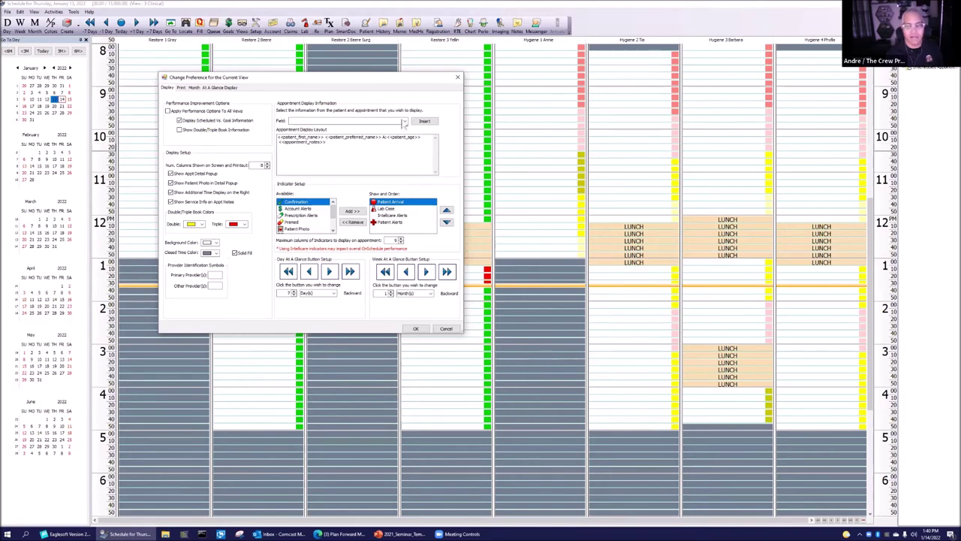
{"action": "key", "text": "Escape"}
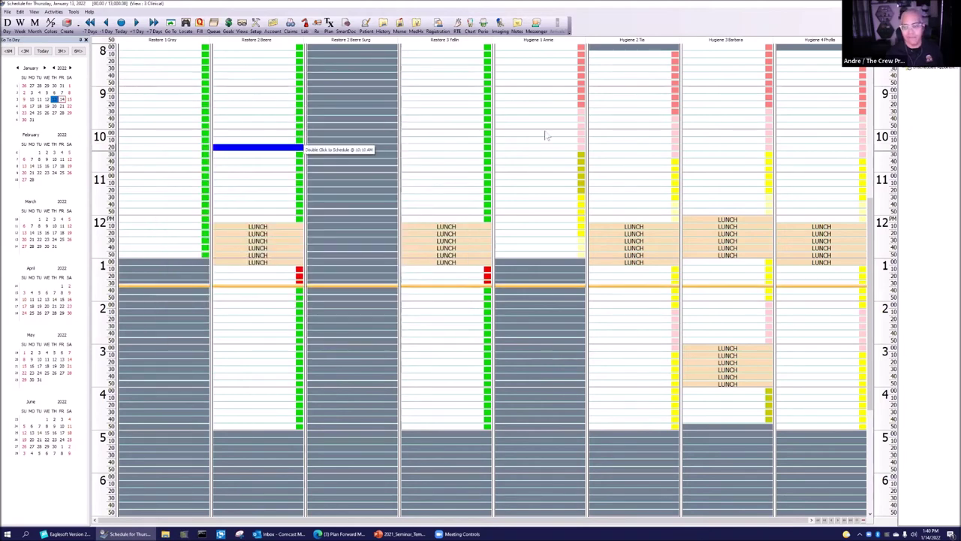
- Return to the main practice window, look through the IntelliCare reminders down to the custom ones, and close the list
{"action": "left_click", "coordinate": [285, 534]}
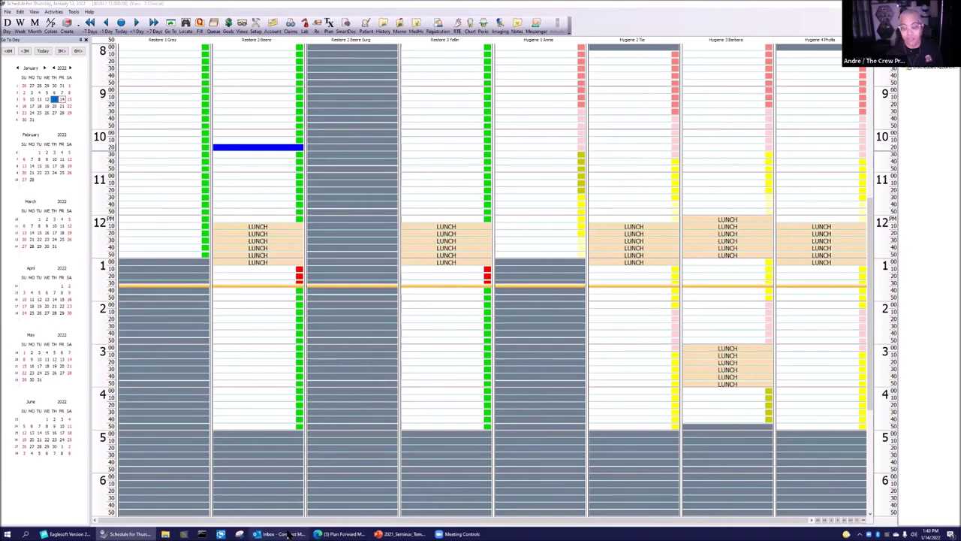
{"action": "left_click", "coordinate": [70, 534]}
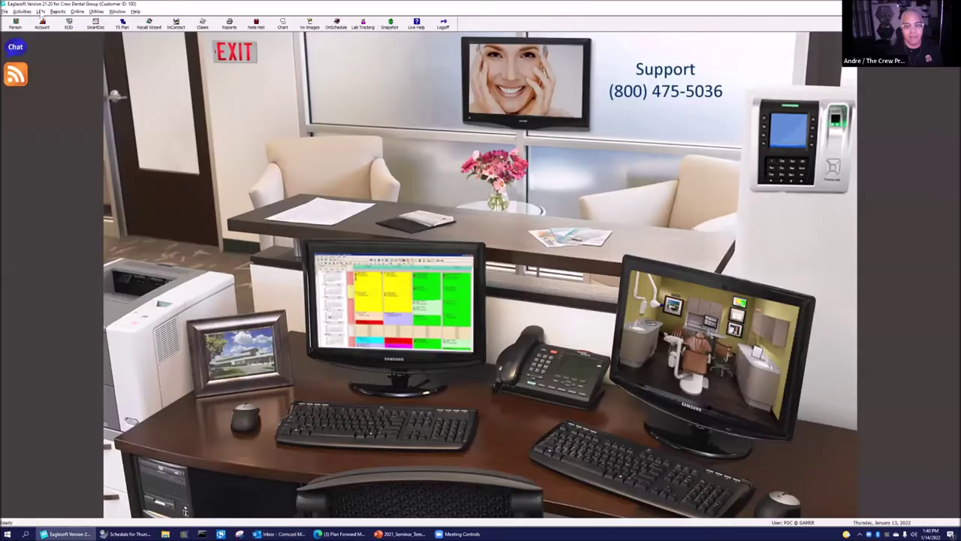
{"action": "left_click", "coordinate": [42, 12]}
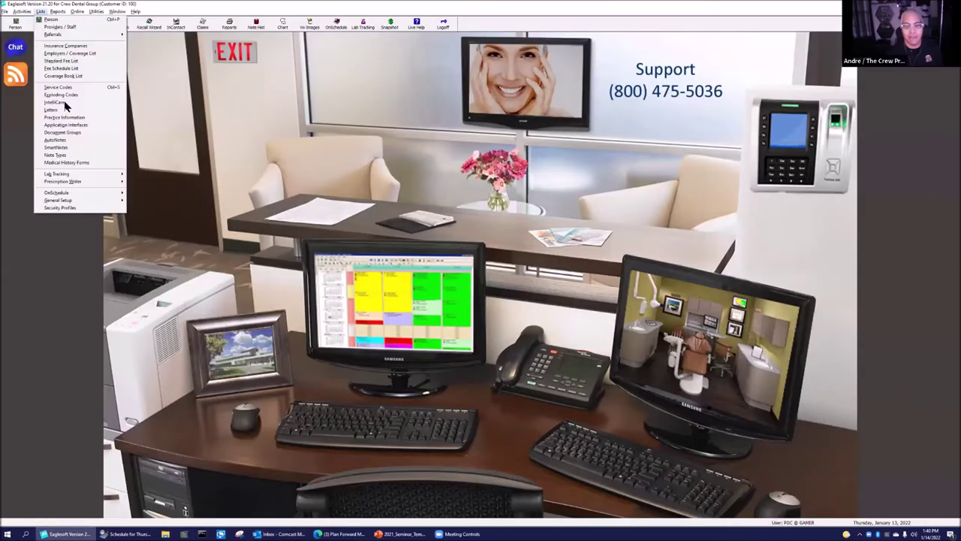
{"action": "left_click", "coordinate": [66, 106]}
{"action": "scroll", "coordinate": [467, 254], "scroll_direction": "down", "scroll_amount": 5}
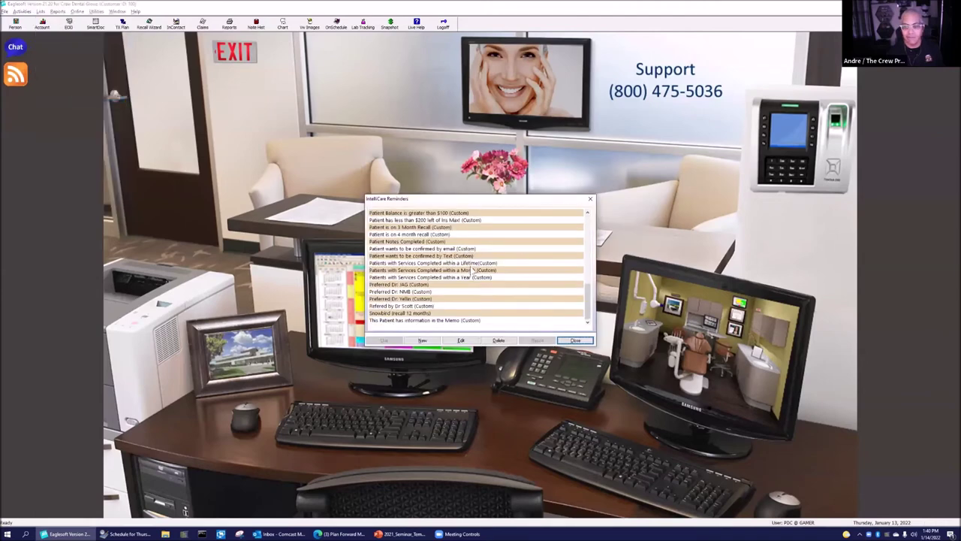
{"action": "scroll", "coordinate": [472, 281], "scroll_direction": "up", "scroll_amount": 5}
{"action": "scroll", "coordinate": [472, 279], "scroll_direction": "down", "scroll_amount": 5}
{"action": "left_click", "coordinate": [591, 198]}
- Bring the schedule back, go to Friday, March 4, 2022, and examine the indicator icons on the appointments
{"action": "key", "text": "alt+Tab"}
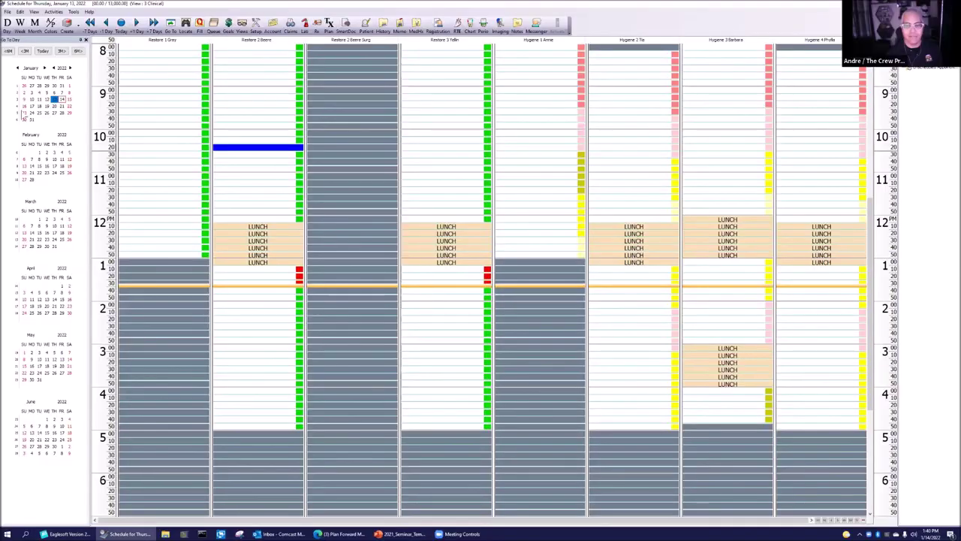
{"action": "left_click", "coordinate": [62, 152]}
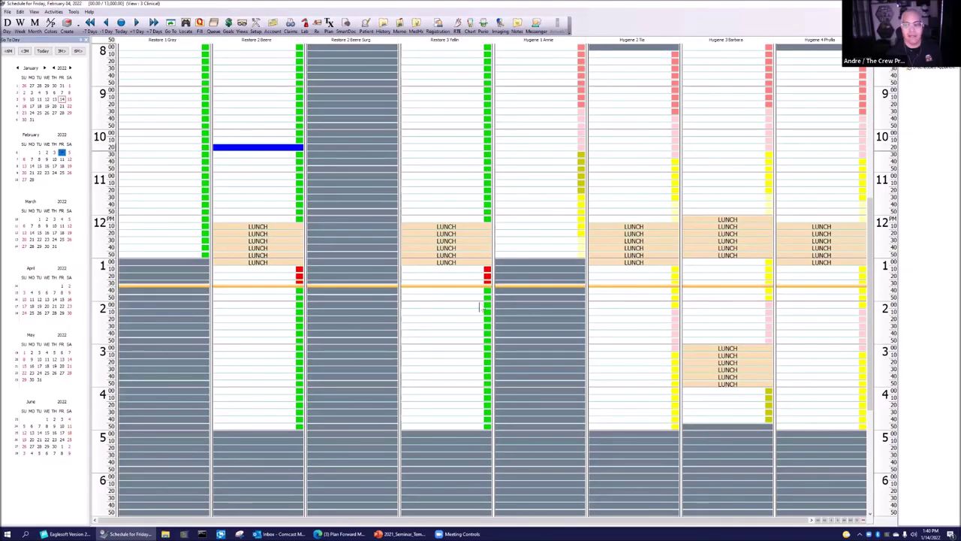
{"action": "left_click", "coordinate": [63, 219]}
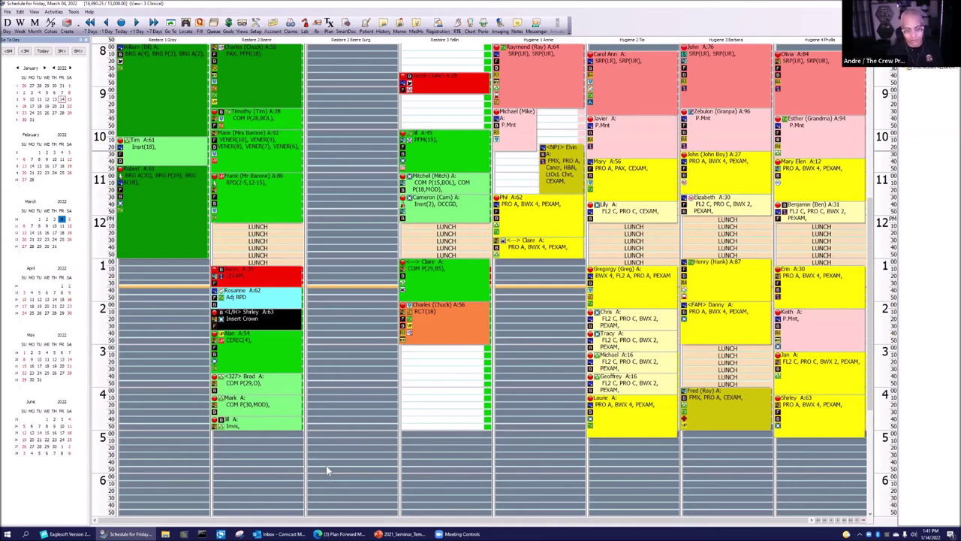
{"action": "mouse_move", "coordinate": [223, 345]}
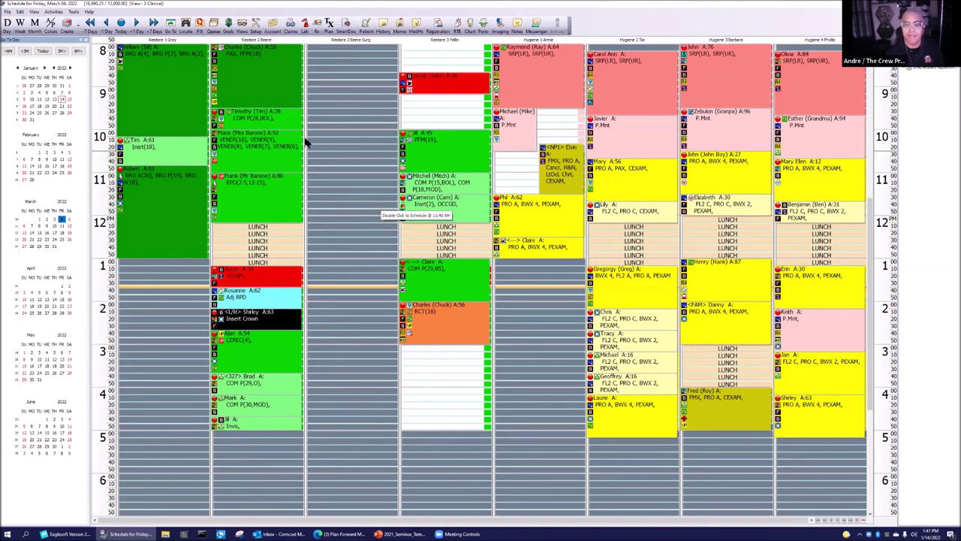
- In the chart of the COM P(28,BOL) appointment's patient, set the referred D7140 extraction on tooth 1 to Existing and close the chart
{"action": "mouse_move", "coordinate": [229, 126]}
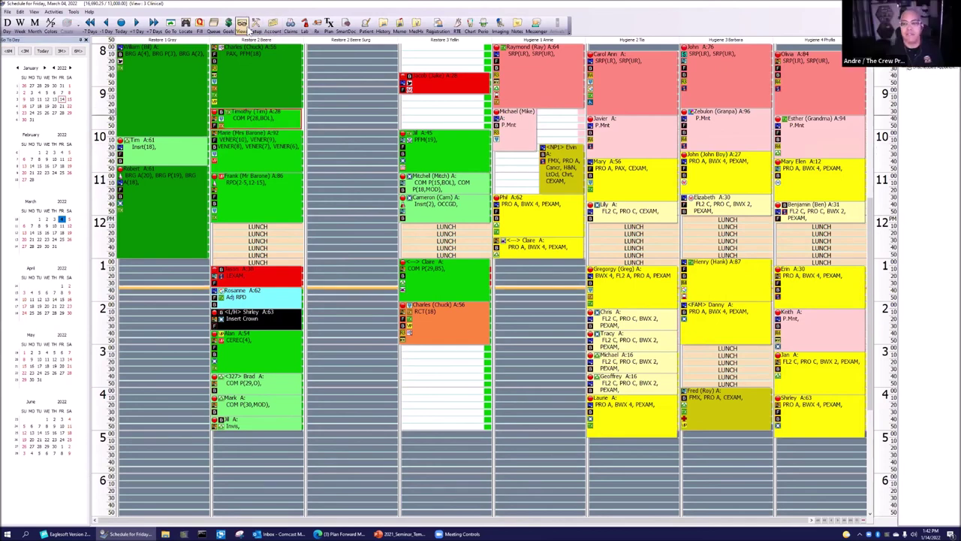
{"action": "left_click", "coordinate": [469, 25]}
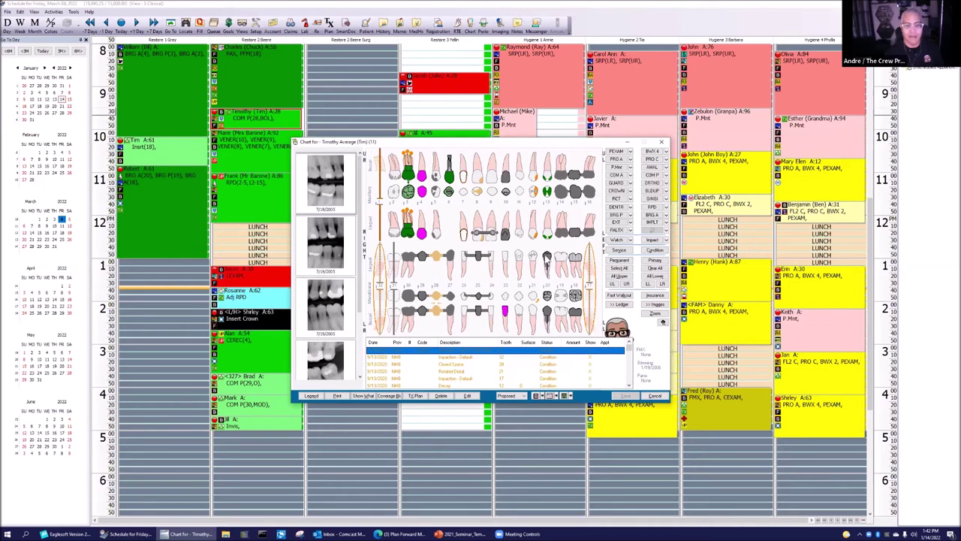
{"action": "right_click", "coordinate": [390, 175]}
{"action": "mouse_move", "coordinate": [405, 196]}
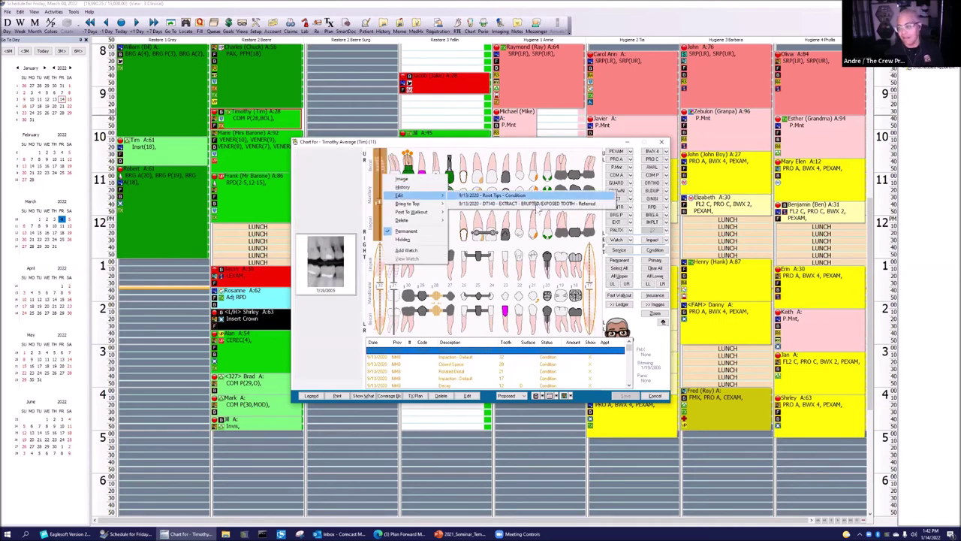
{"action": "left_click", "coordinate": [535, 205]}
{"action": "left_click", "coordinate": [520, 197]}
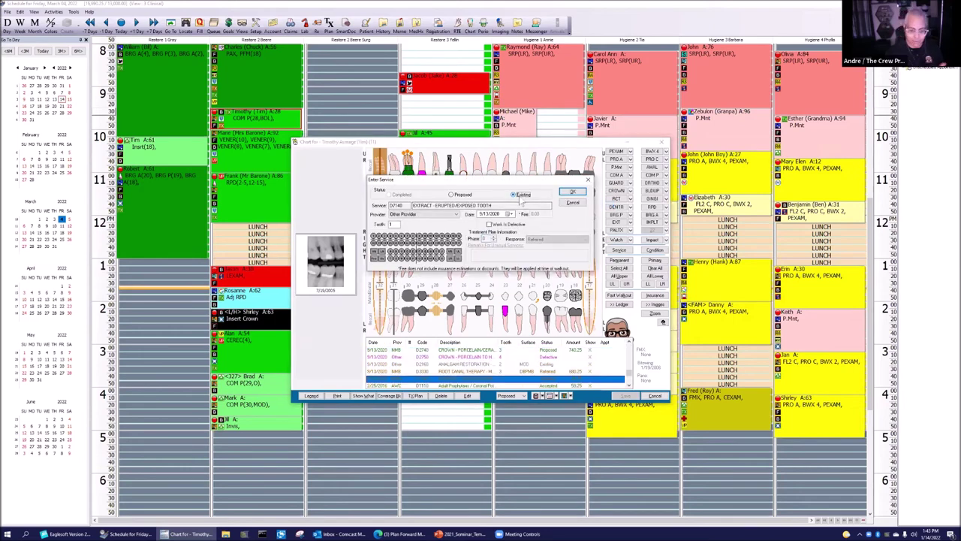
{"action": "left_click", "coordinate": [573, 192]}
{"action": "left_click", "coordinate": [661, 142]}
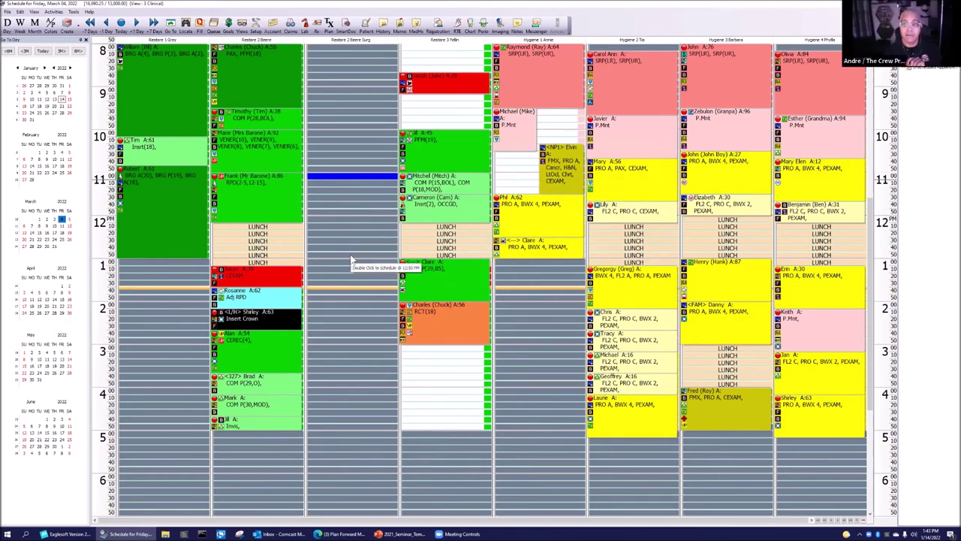
- View the patient record for the RPD(2-5,12-15) appointment, close it without changes, and look over the schedule's indicator icons
{"action": "left_click", "coordinate": [269, 202]}
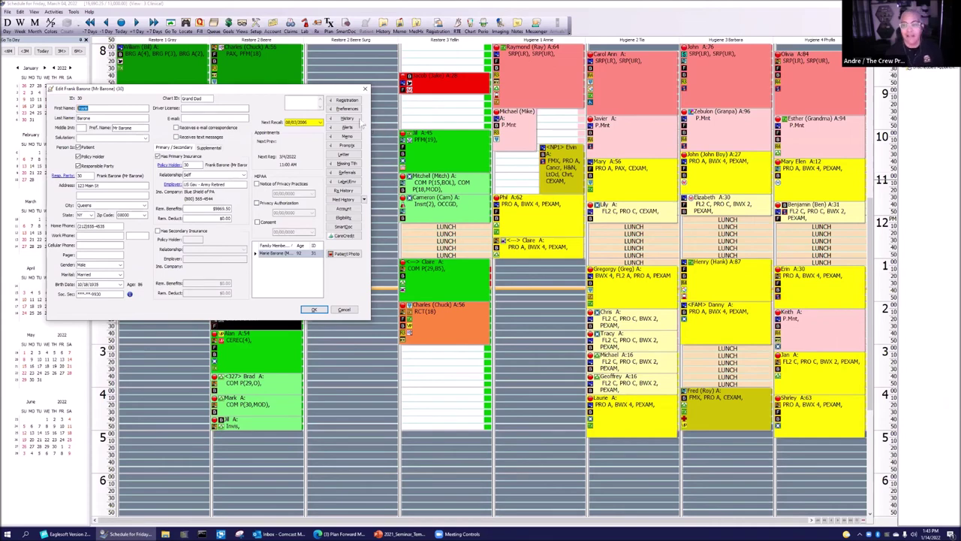
{"action": "left_click", "coordinate": [365, 88]}
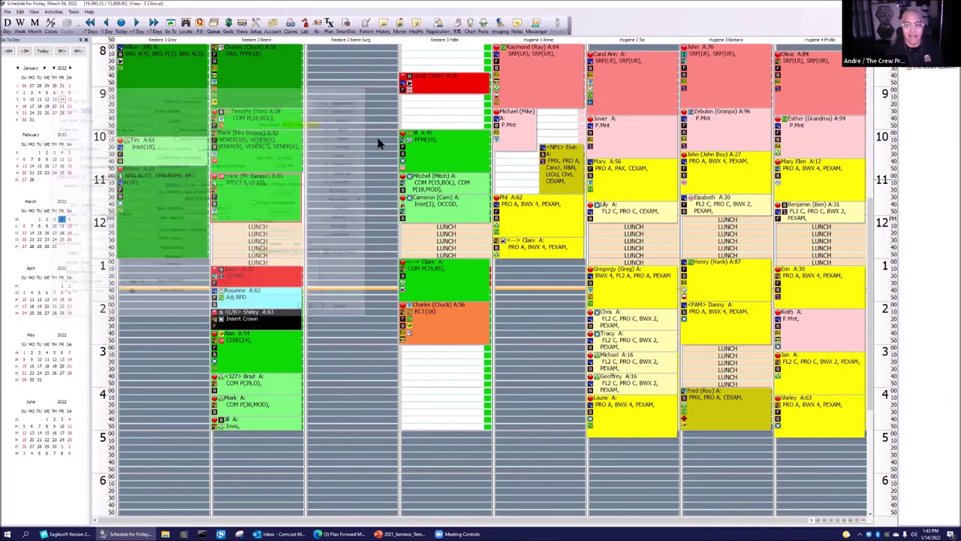
{"action": "mouse_move", "coordinate": [235, 68]}
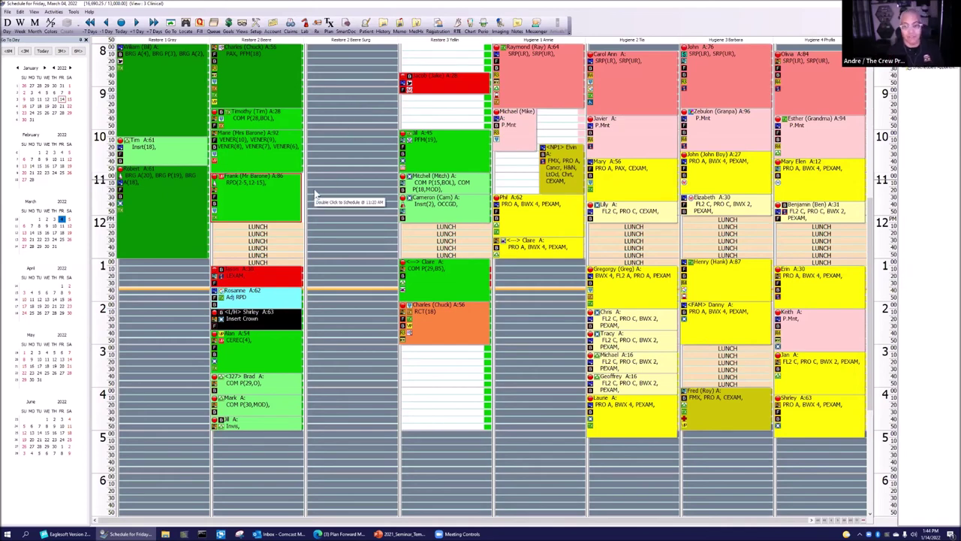
{"action": "left_click", "coordinate": [345, 214]}
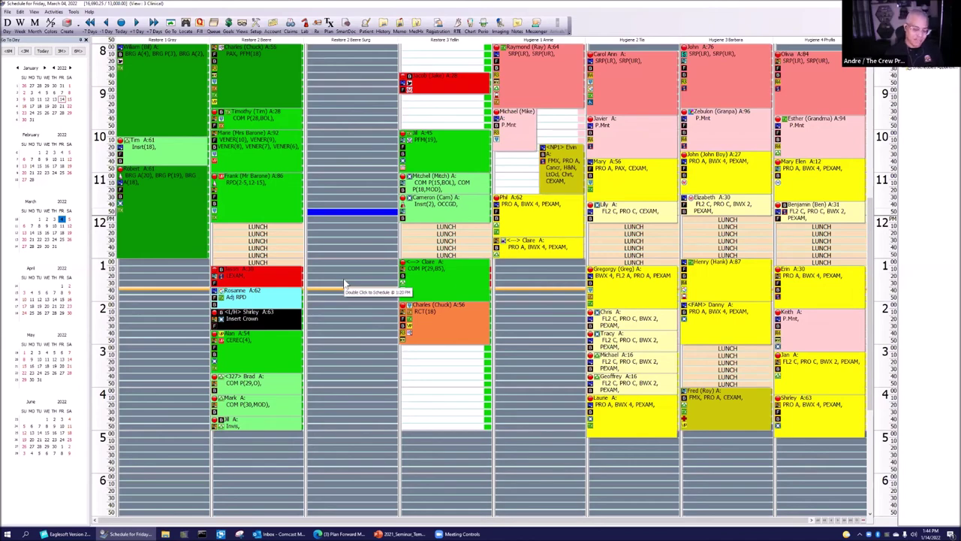
- Reopen the IntelliCare reminders list, review its standard and custom reminders, including Failed Appointments! and Gmail User, and close the list
{"action": "left_click", "coordinate": [71, 534]}
{"action": "left_click", "coordinate": [40, 11]}
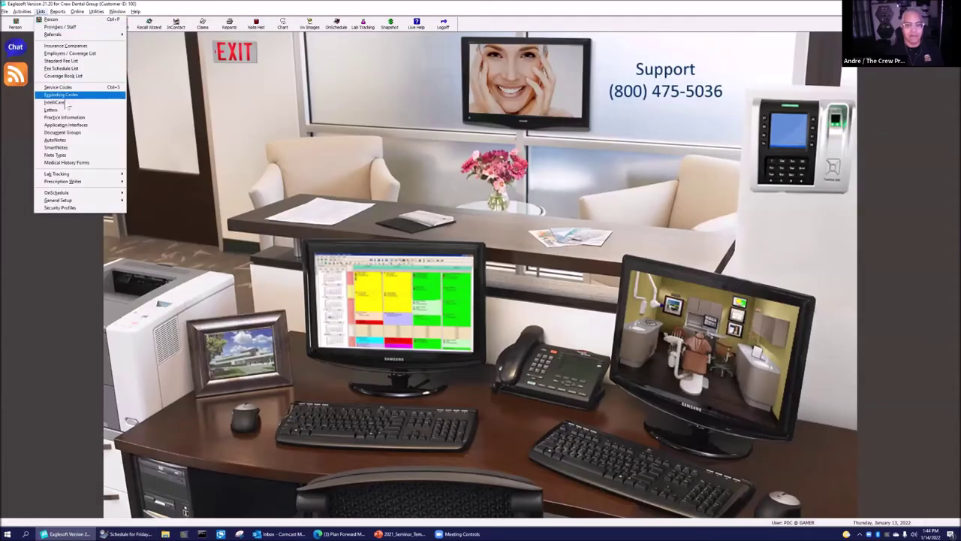
{"action": "left_click", "coordinate": [55, 102]}
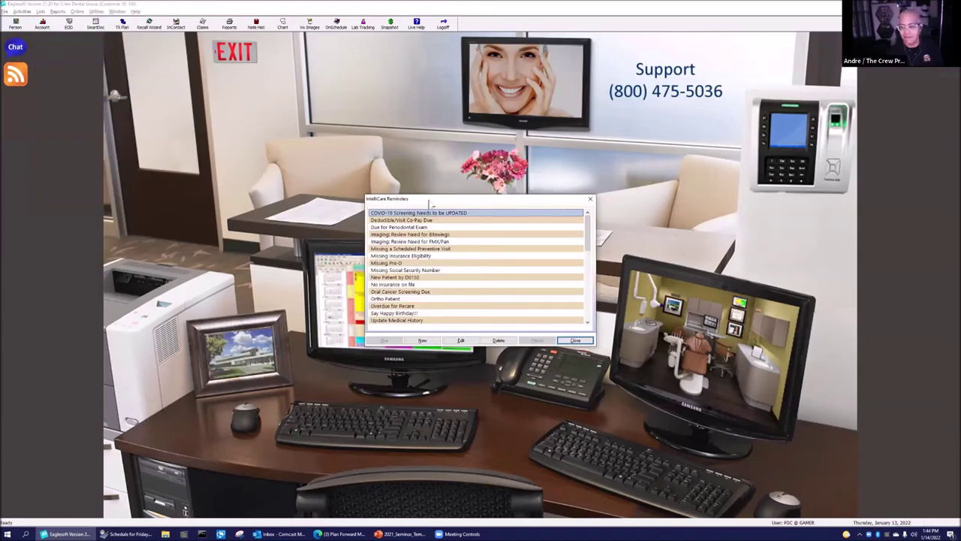
{"action": "left_click_drag", "start_coordinate": [429, 202], "coordinate": [201, 124]}
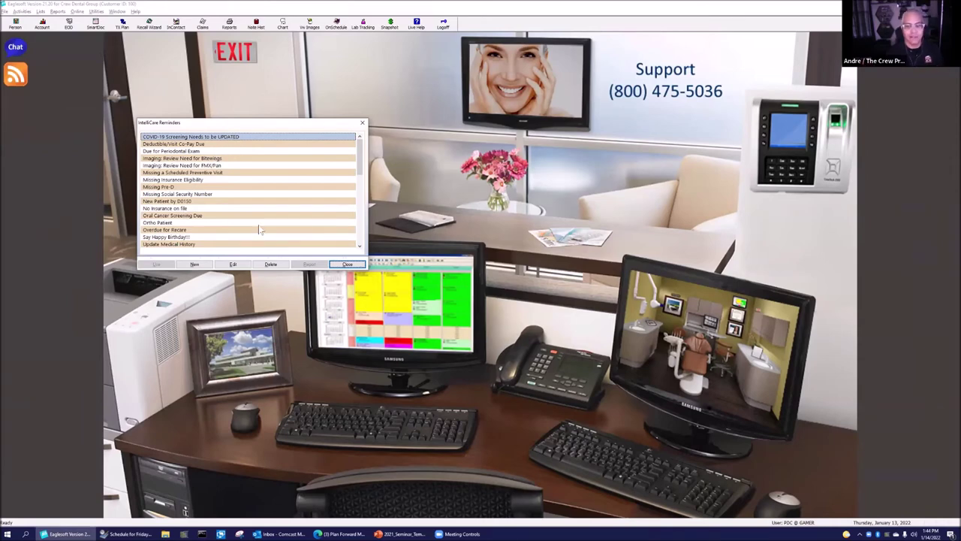
{"action": "scroll", "coordinate": [260, 230], "scroll_direction": "down", "scroll_amount": 4}
{"action": "scroll", "coordinate": [260, 230], "scroll_direction": "down", "scroll_amount": 5}
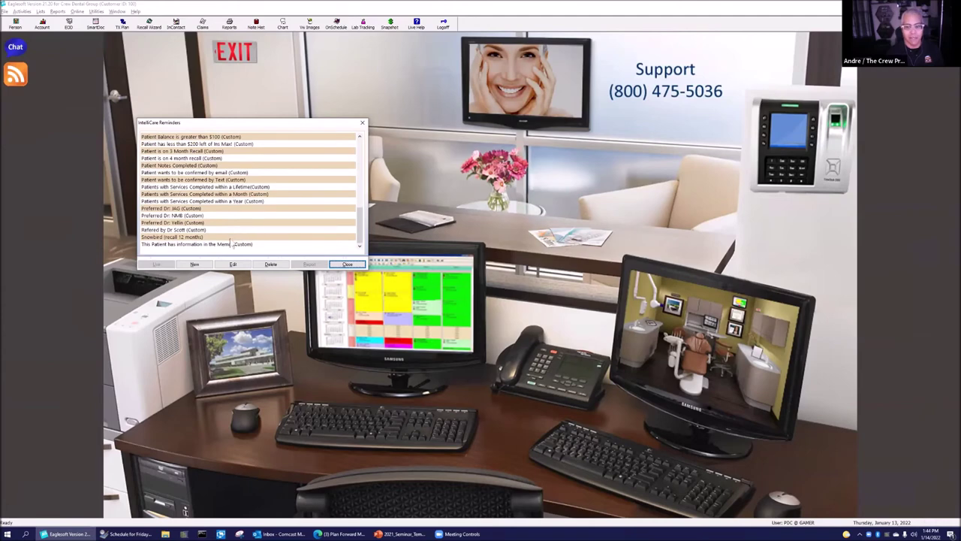
{"action": "scroll", "coordinate": [184, 199], "scroll_direction": "up", "scroll_amount": 10}
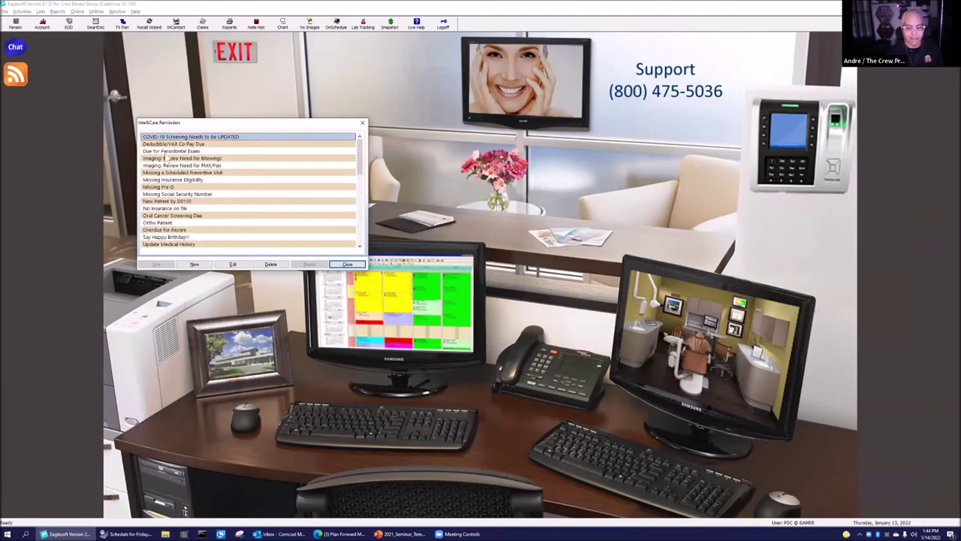
{"action": "scroll", "coordinate": [170, 240], "scroll_direction": "down", "scroll_amount": 3}
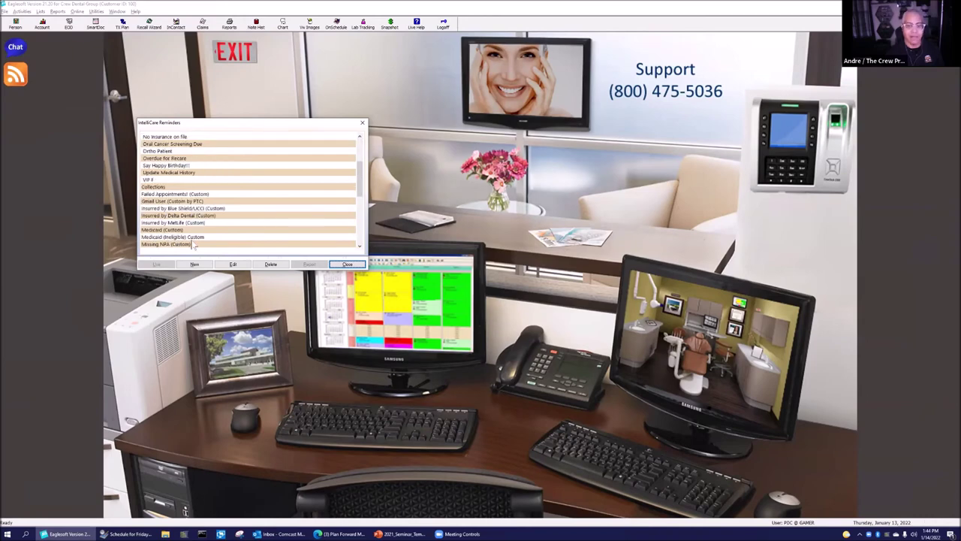
{"action": "left_click", "coordinate": [196, 194]}
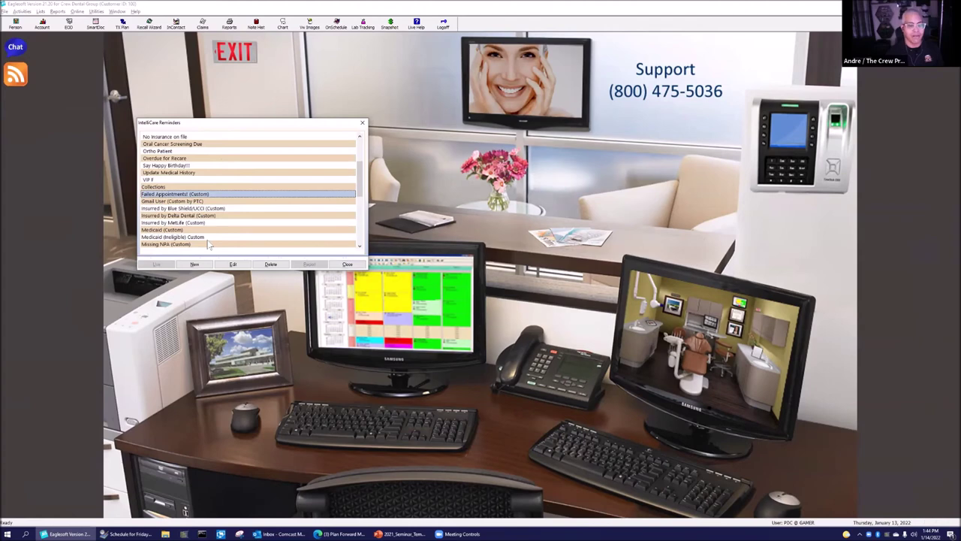
{"action": "left_click", "coordinate": [169, 201]}
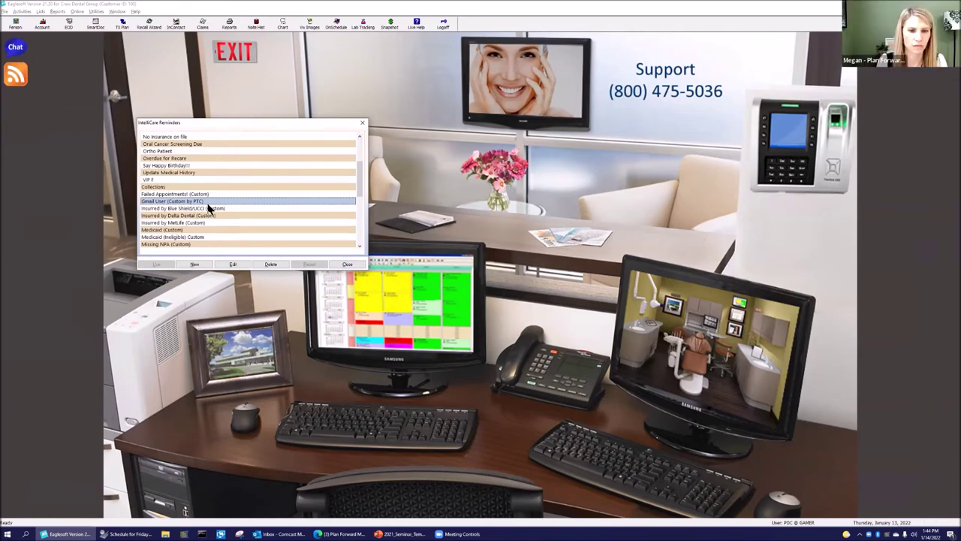
{"action": "left_click", "coordinate": [362, 123]}
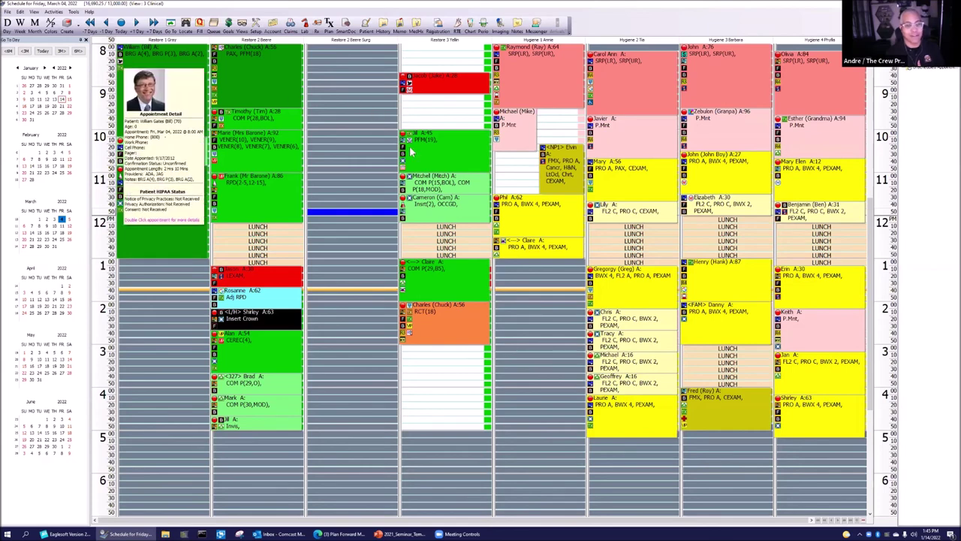
- Examine the indicator icons and appointment details across the March 4, 2022 schedule, including the 11:30 AM hygiene appointment
{"action": "mouse_move", "coordinate": [435, 167]}
{"action": "mouse_move", "coordinate": [402, 295]}
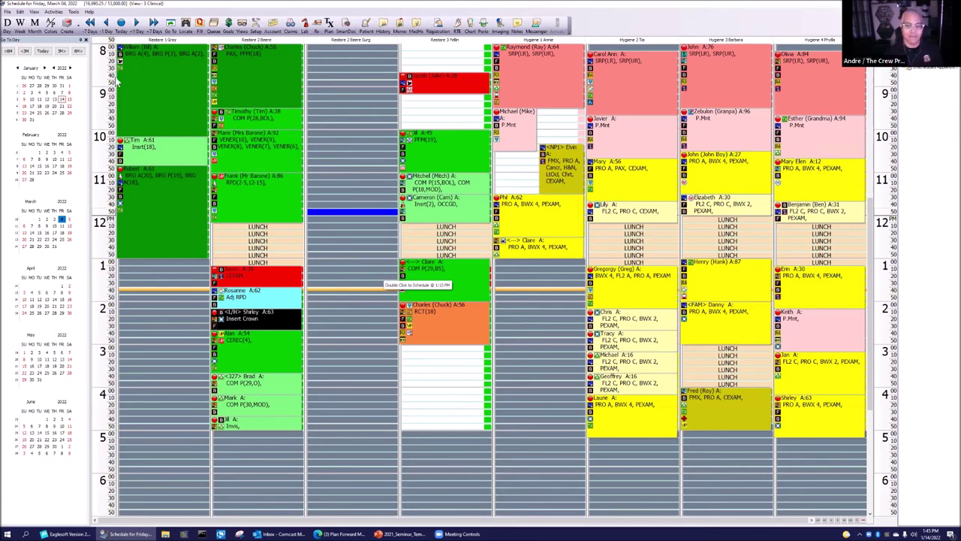
{"action": "mouse_move", "coordinate": [283, 304]}
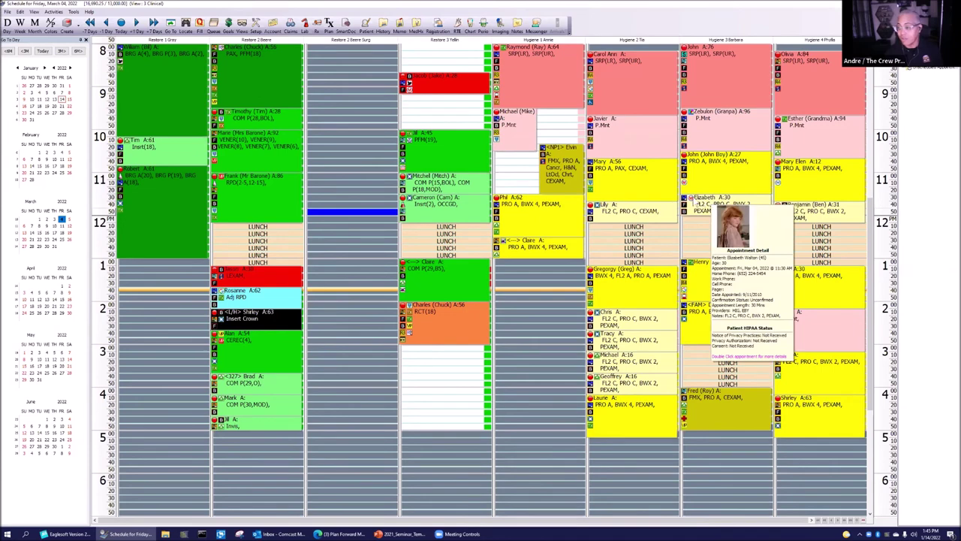
{"action": "mouse_move", "coordinate": [692, 200]}
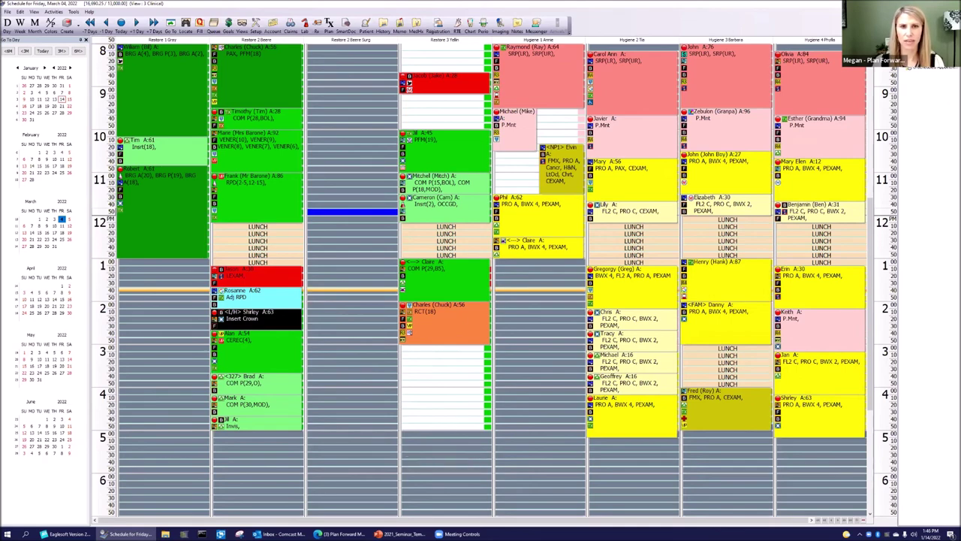
- Close the March 4, 2022 schedule
{"action": "key", "text": "alt+F4"}
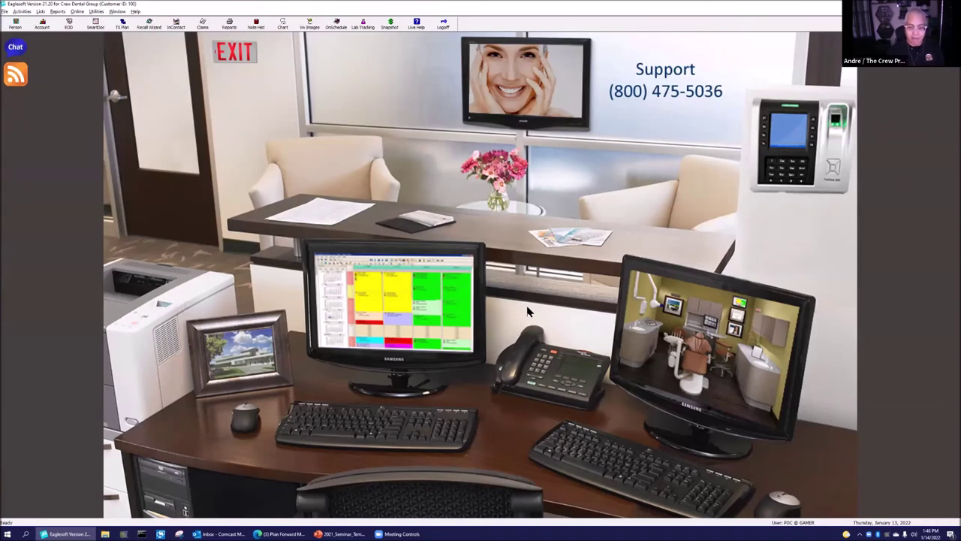
{"action": "left_click", "coordinate": [41, 11]}
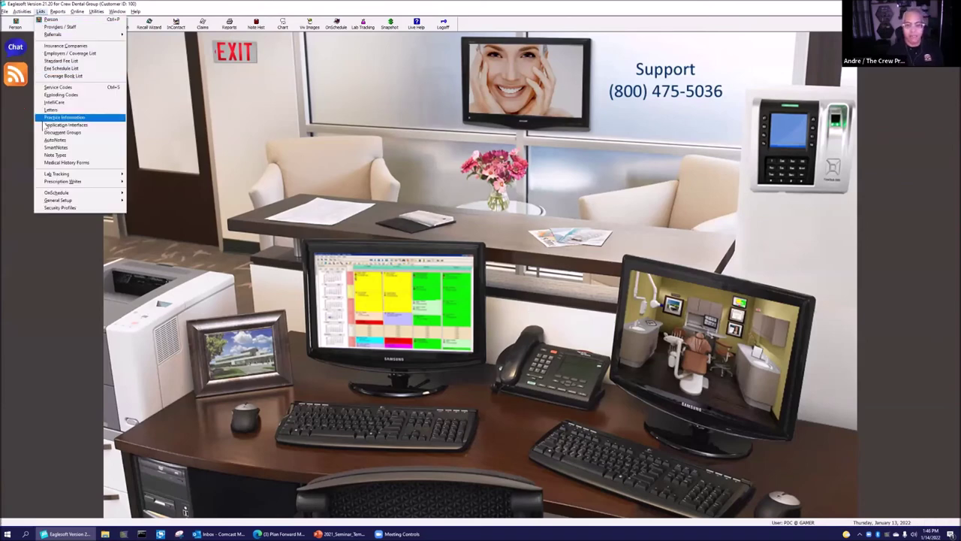
{"action": "left_click", "coordinate": [64, 87]}
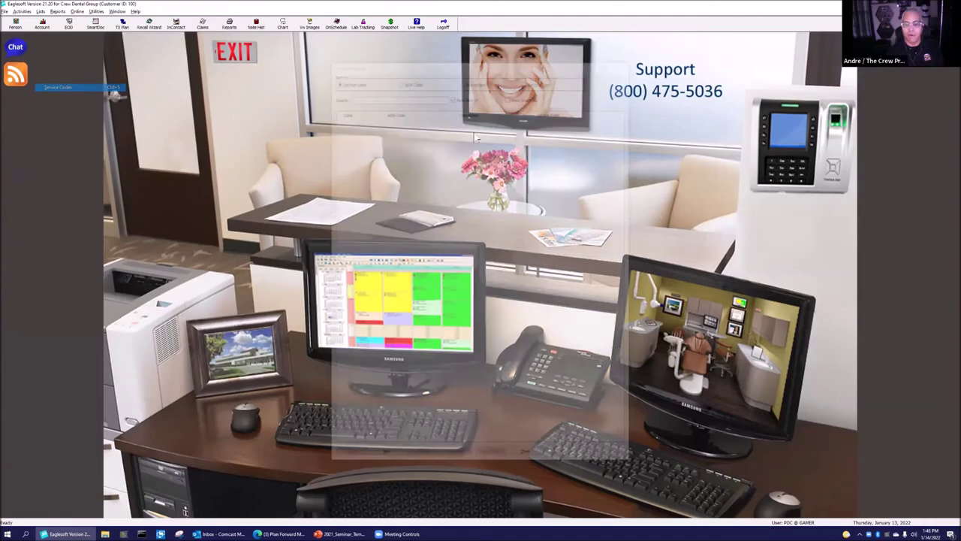
{"action": "left_click", "coordinate": [625, 60]}
- Open the CREW Membership Plan (last Updated 1/1/2019) fee schedule for editing from the list of fee schedules
{"action": "left_click", "coordinate": [39, 12]}
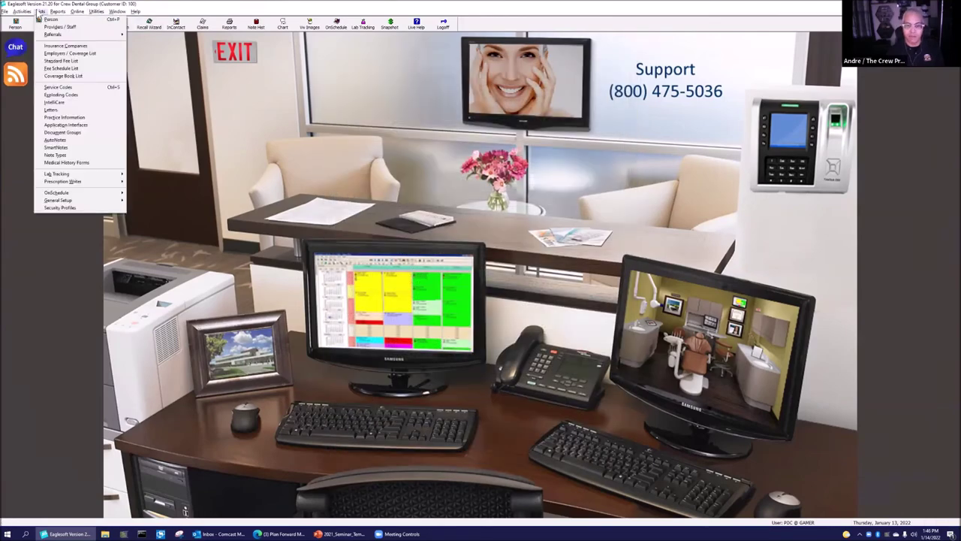
{"action": "left_click", "coordinate": [70, 69]}
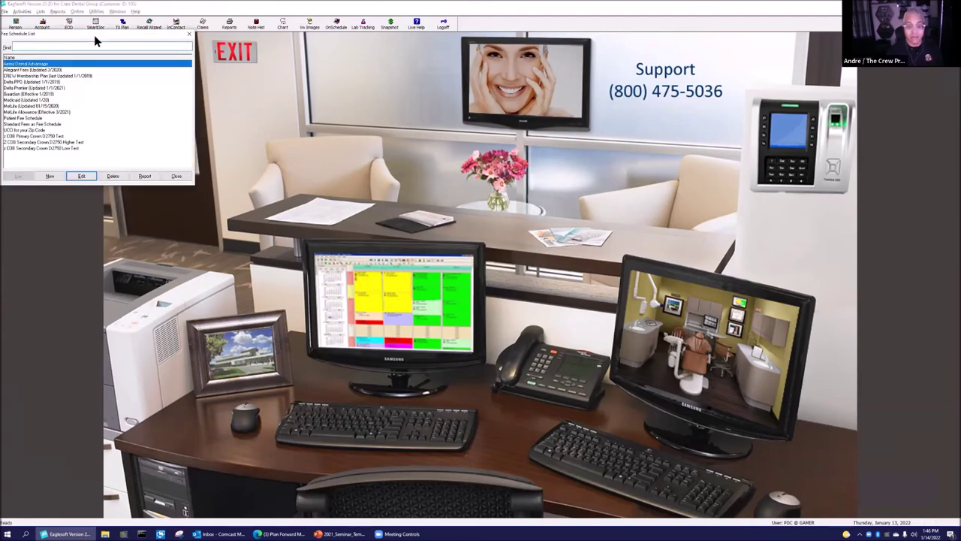
{"action": "left_click_drag", "start_coordinate": [94, 39], "coordinate": [170, 56]}
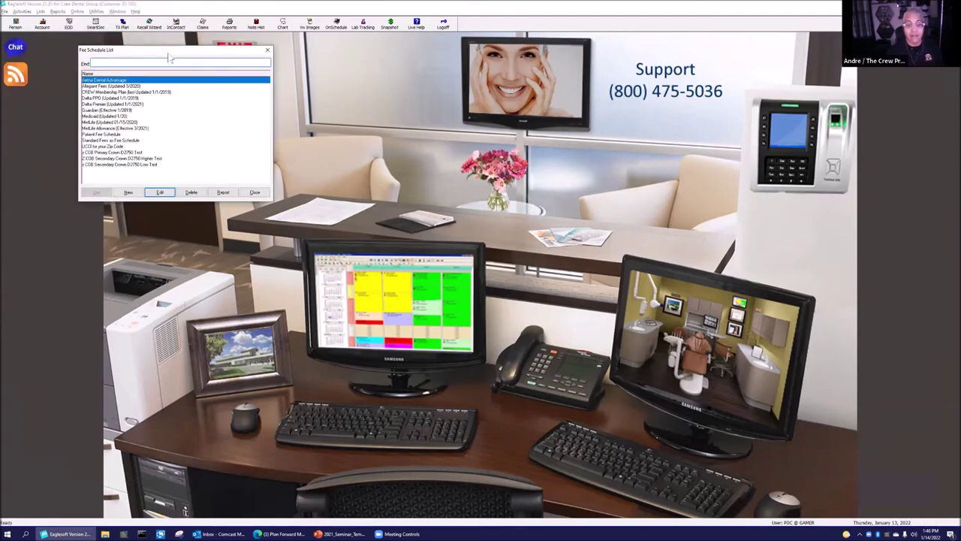
{"action": "left_click", "coordinate": [125, 141]}
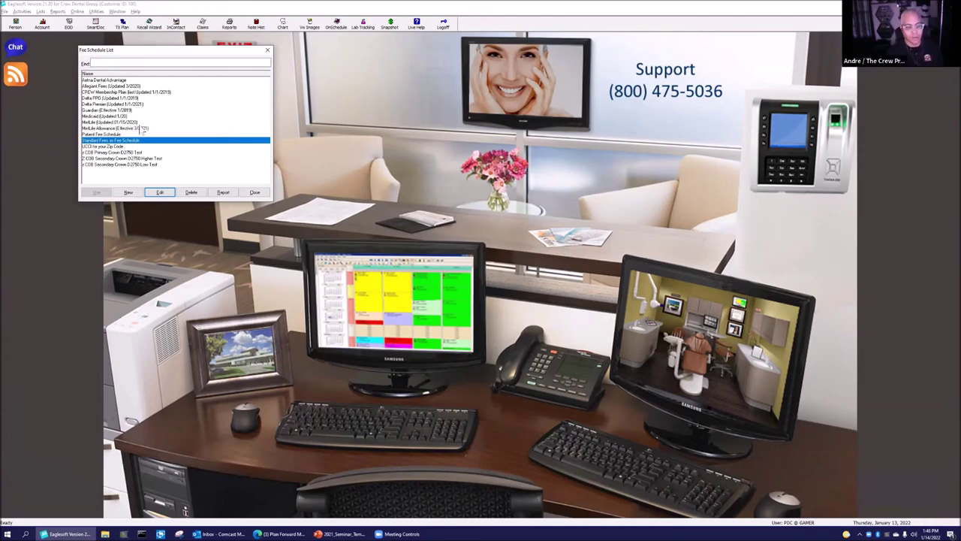
{"action": "left_click", "coordinate": [158, 93]}
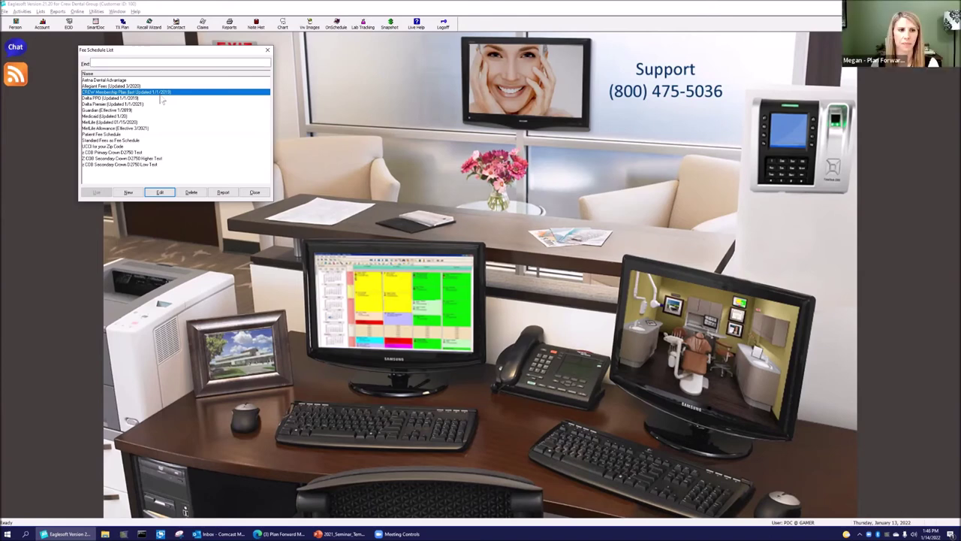
{"action": "left_click", "coordinate": [160, 191]}
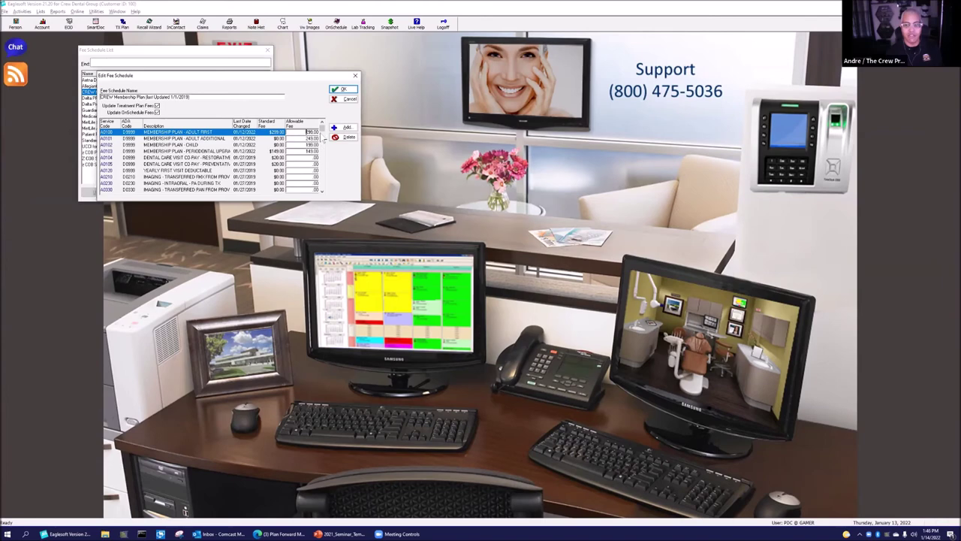
- Compare the standard and allowable fees in the CREW Membership Plan fee schedule, cancel without changes, and close the fee schedule list
{"action": "scroll", "coordinate": [239, 189], "scroll_direction": "down", "scroll_amount": 10}
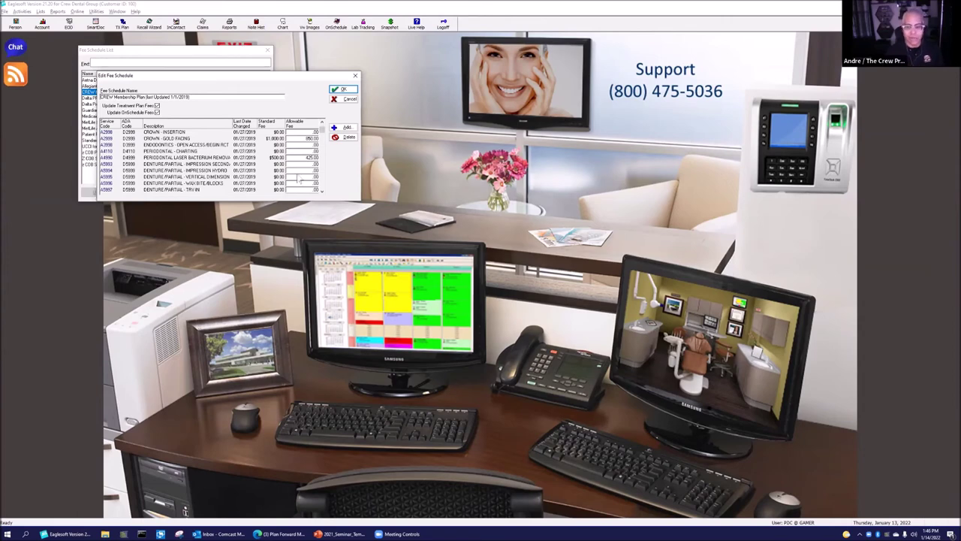
{"action": "scroll", "coordinate": [299, 179], "scroll_direction": "down", "scroll_amount": 3}
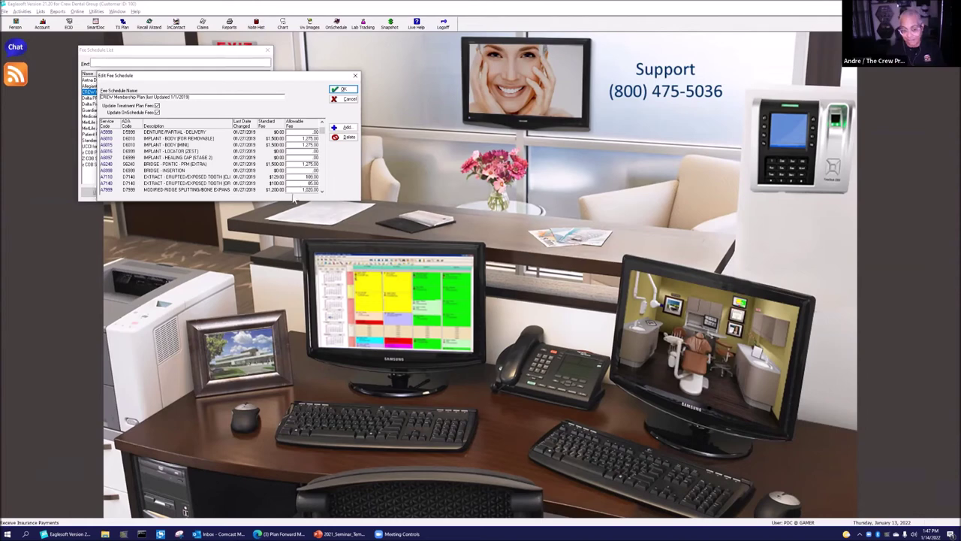
{"action": "key", "text": "ctrl+Home"}
{"action": "scroll", "coordinate": [258, 173], "scroll_direction": "down", "scroll_amount": 5}
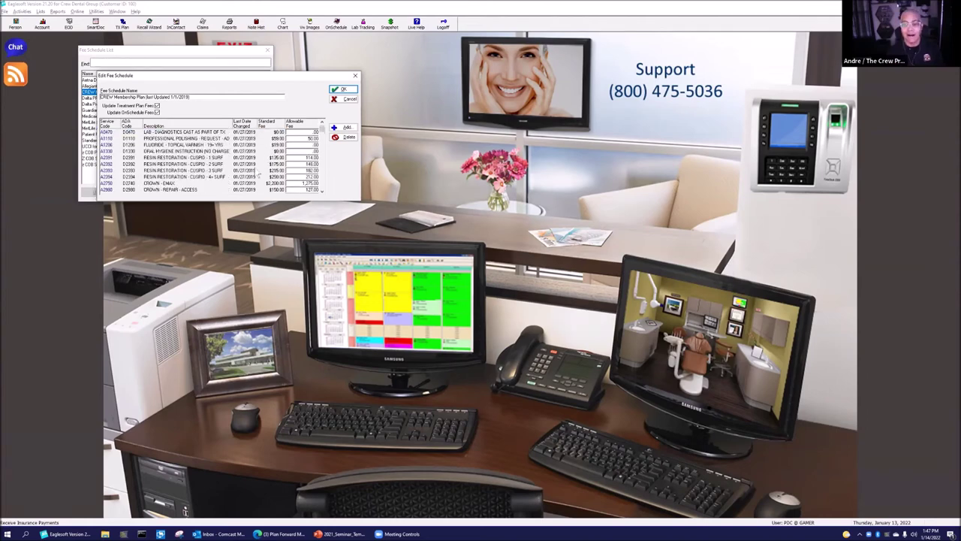
{"action": "left_click", "coordinate": [347, 98]}
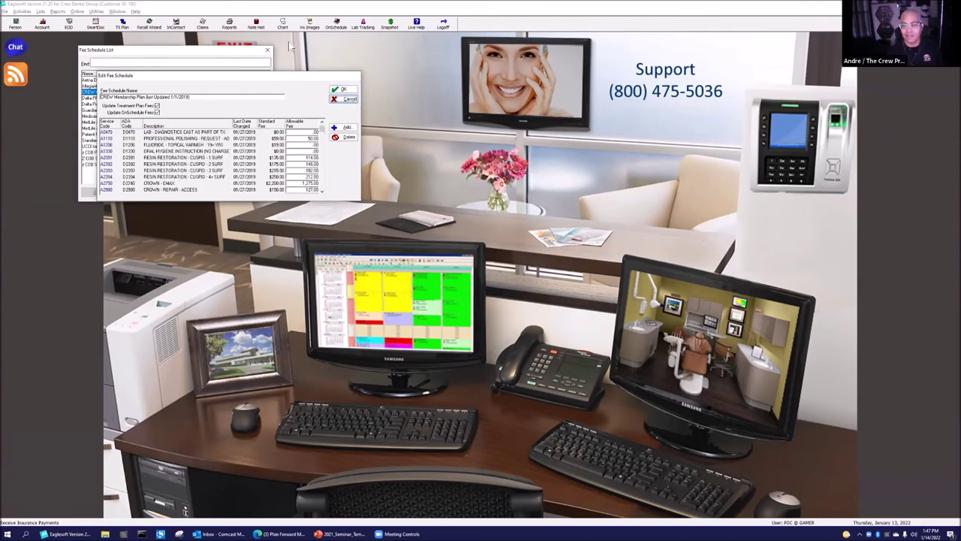
{"action": "left_click", "coordinate": [266, 50]}
- Search the service codes for d111, examine the M1110 additional adult cleaning among its neighbouring preventive codes, and close the list
{"action": "left_click", "coordinate": [40, 11]}
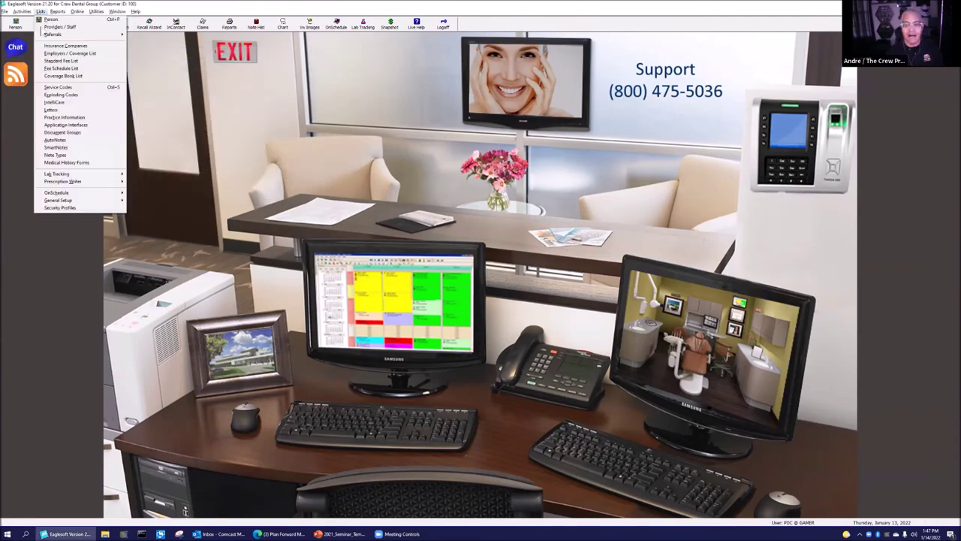
{"action": "left_click", "coordinate": [48, 88]}
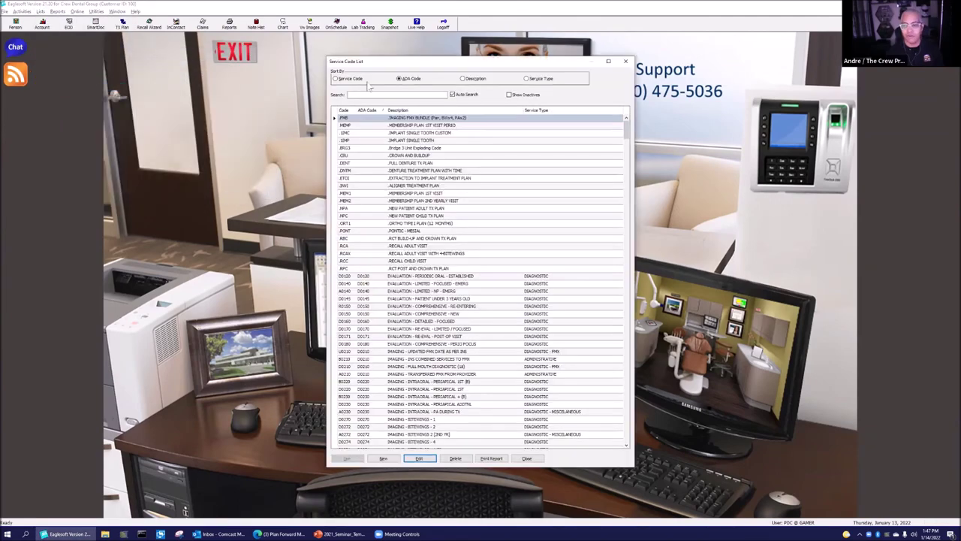
{"action": "left_click", "coordinate": [402, 93]}
{"action": "type", "text": "d111"}
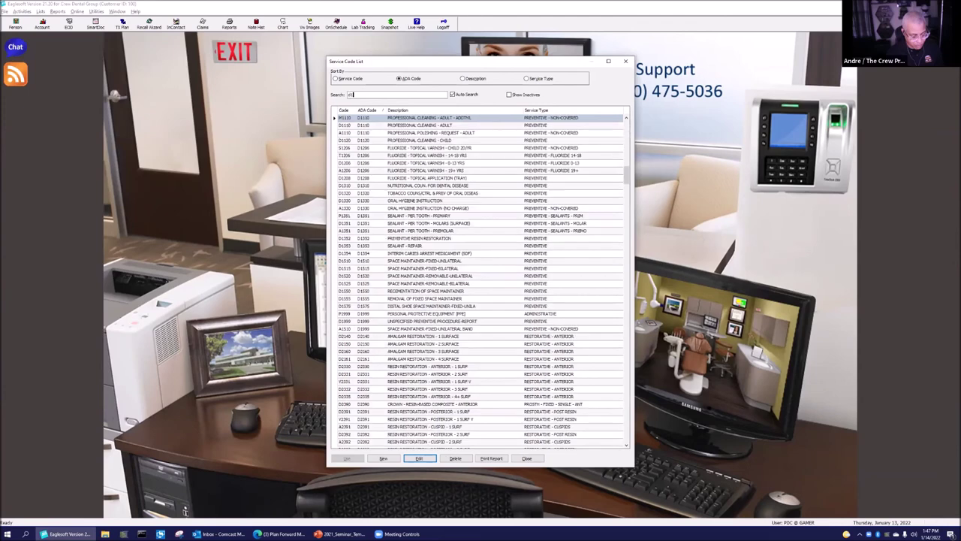
{"action": "left_click", "coordinate": [468, 118]}
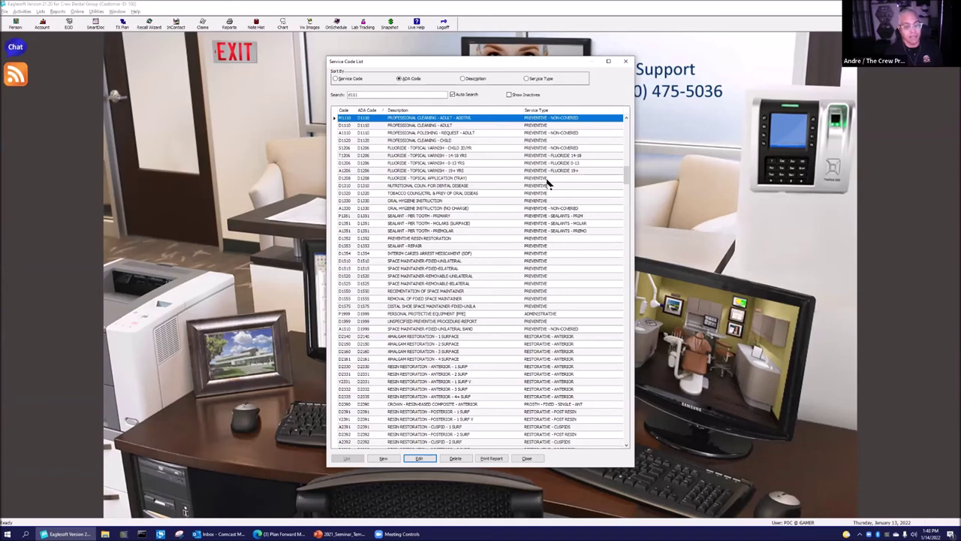
{"action": "left_click", "coordinate": [626, 62]}
- Open the account of the 87-year-old patient on the CREW Membership Plan and add service A0100, MEMBERSHIP PLAN - ADULT FIRST, to a walkout
{"action": "left_click", "coordinate": [43, 24]}
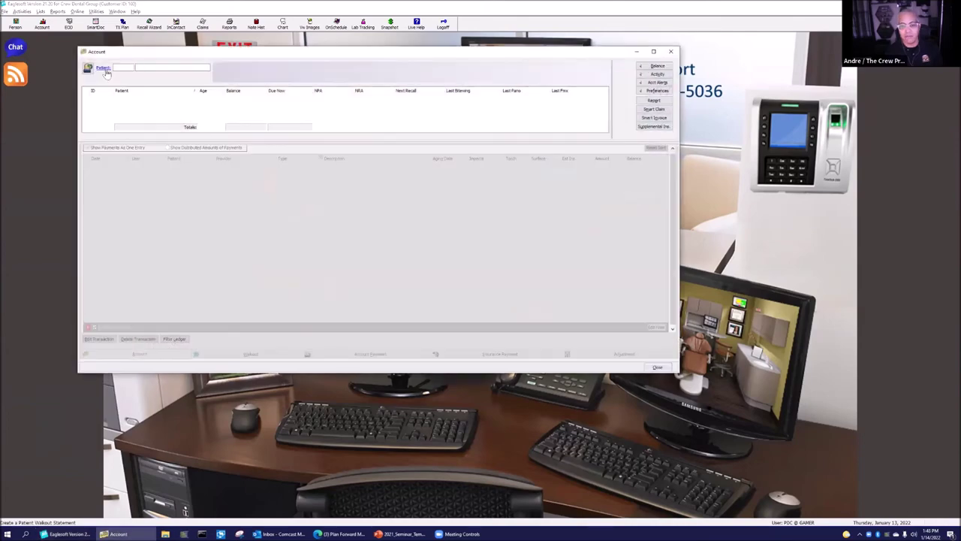
{"action": "left_click", "coordinate": [107, 70]}
{"action": "double_click", "coordinate": [287, 187]}
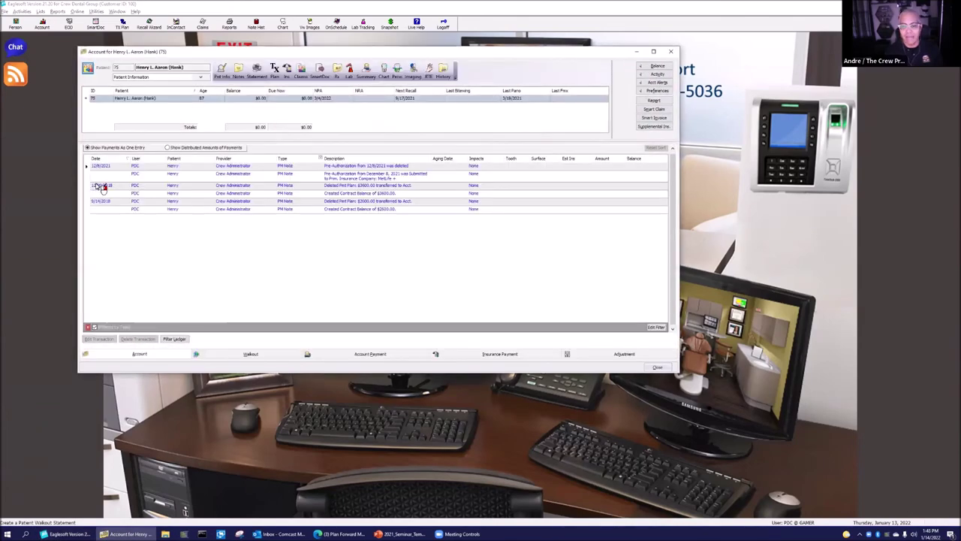
{"action": "left_click", "coordinate": [248, 355]}
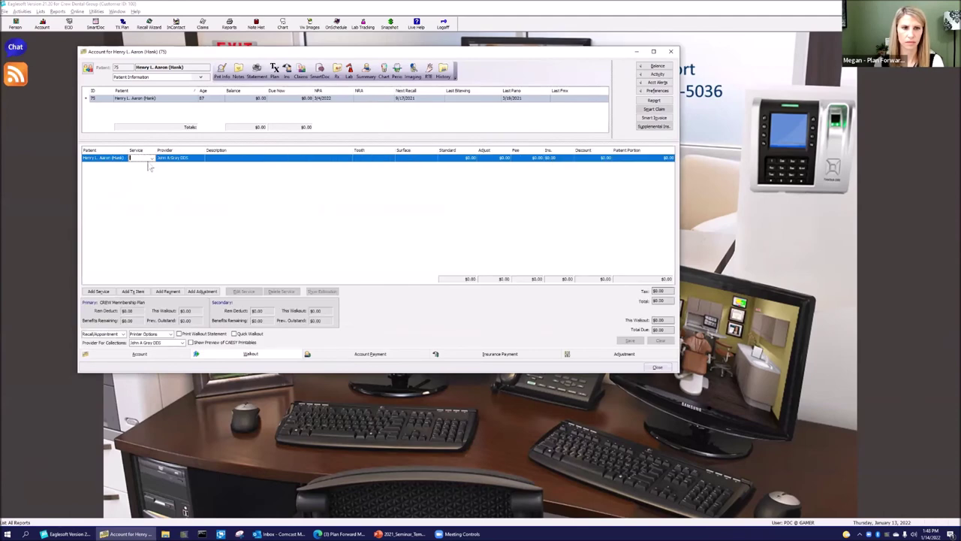
{"action": "left_click", "coordinate": [151, 158]}
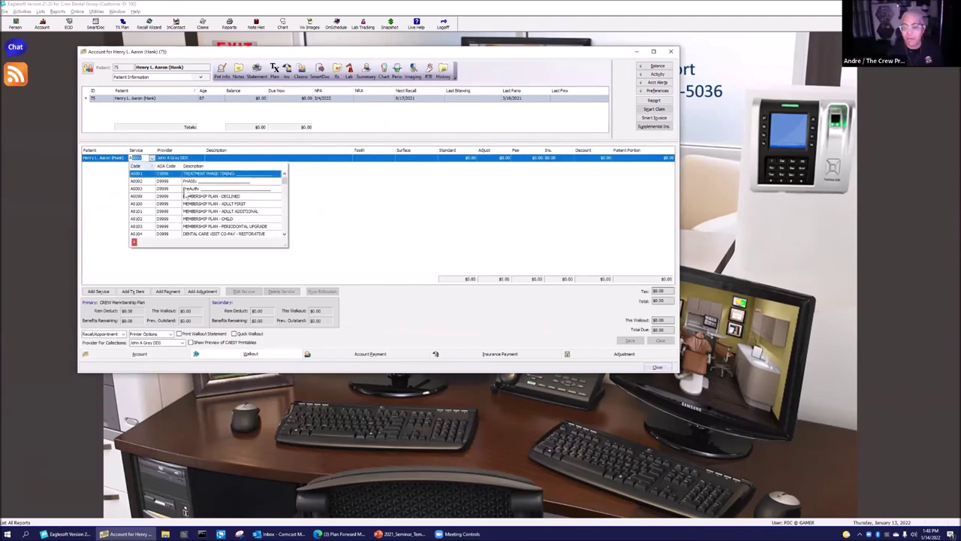
{"action": "left_click", "coordinate": [247, 203]}
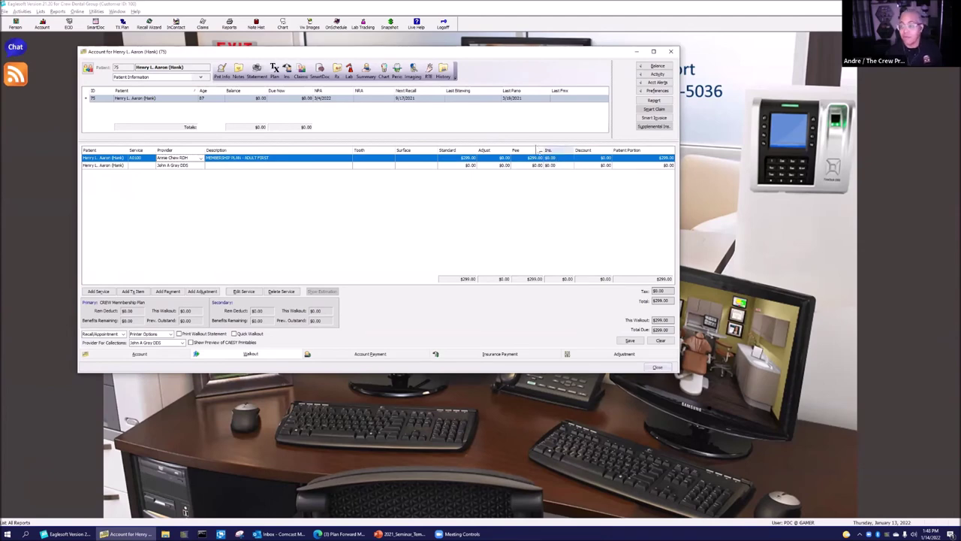
- Turn off Receive Statements in the patient's account preferences and save the preferences
{"action": "left_click", "coordinate": [665, 91]}
{"action": "left_click_drag", "start_coordinate": [85, 148], "coordinate": [232, 161]}
{"action": "left_click", "coordinate": [169, 178]}
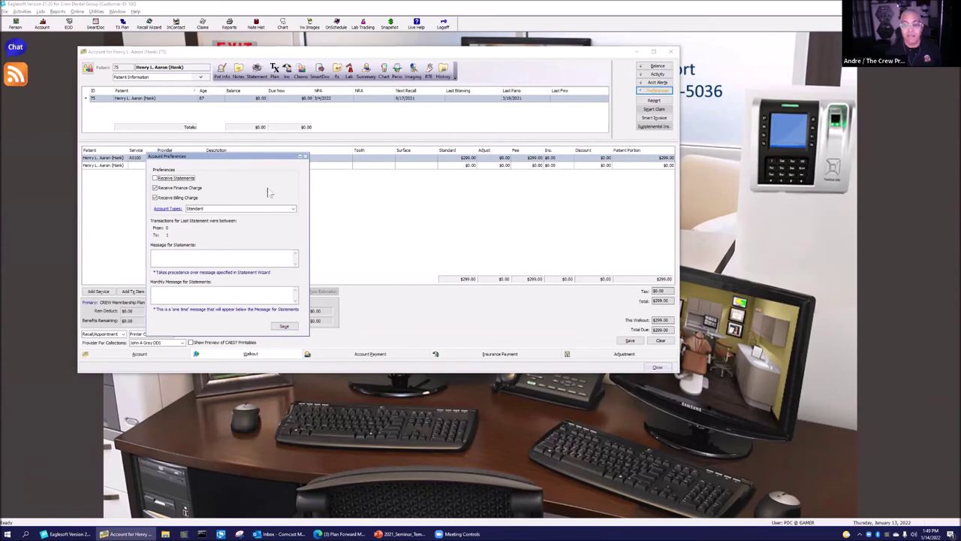
{"action": "left_click", "coordinate": [284, 326]}
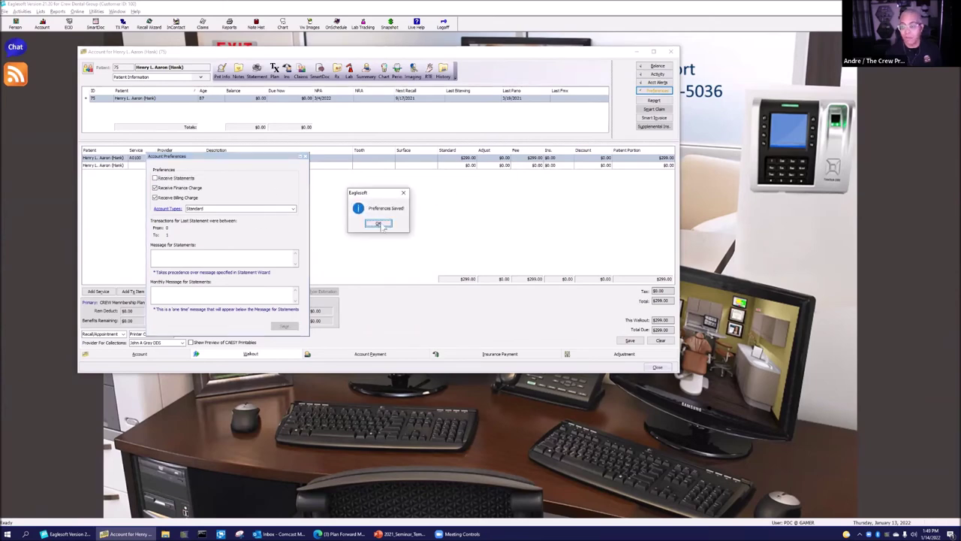
{"action": "left_click", "coordinate": [375, 223]}
{"action": "left_click", "coordinate": [306, 157]}
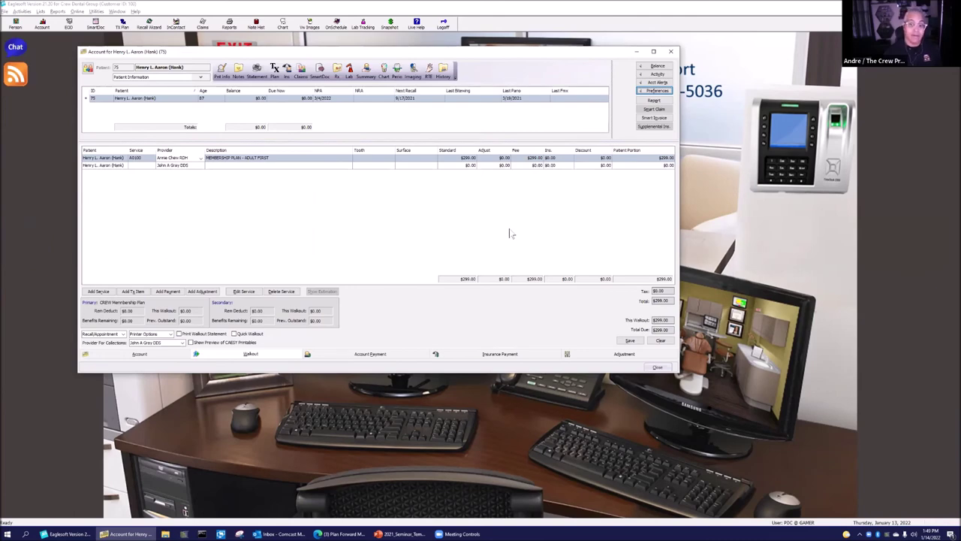
- View the account payment form and the transaction ledger for the patient, and close the account
{"action": "left_click", "coordinate": [406, 356]}
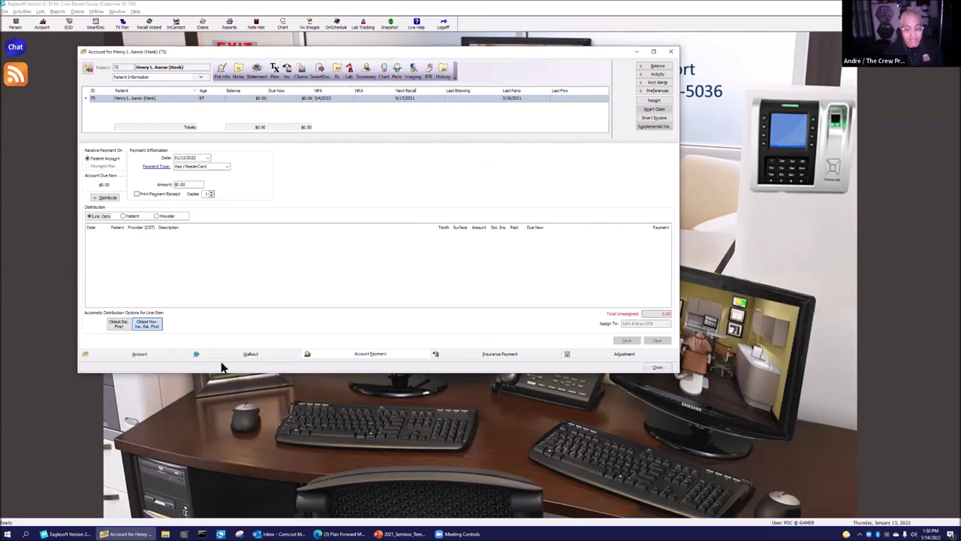
{"action": "left_click", "coordinate": [157, 357]}
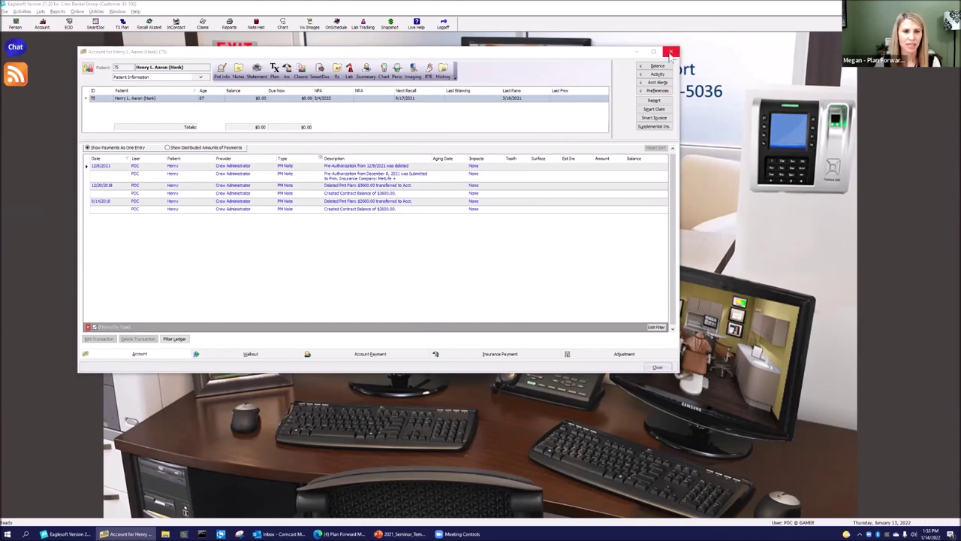
{"action": "left_click", "coordinate": [671, 53]}
{"action": "left_click", "coordinate": [420, 210]}
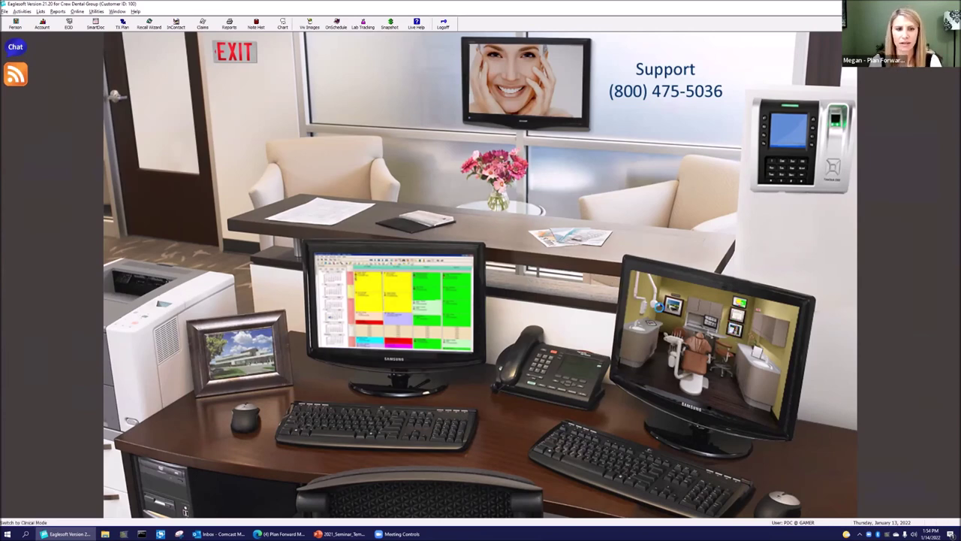
- Switch to the clinical view and open the currently selected patient's chart, moving its window clear of the alert icons
{"action": "left_click", "coordinate": [659, 311]}
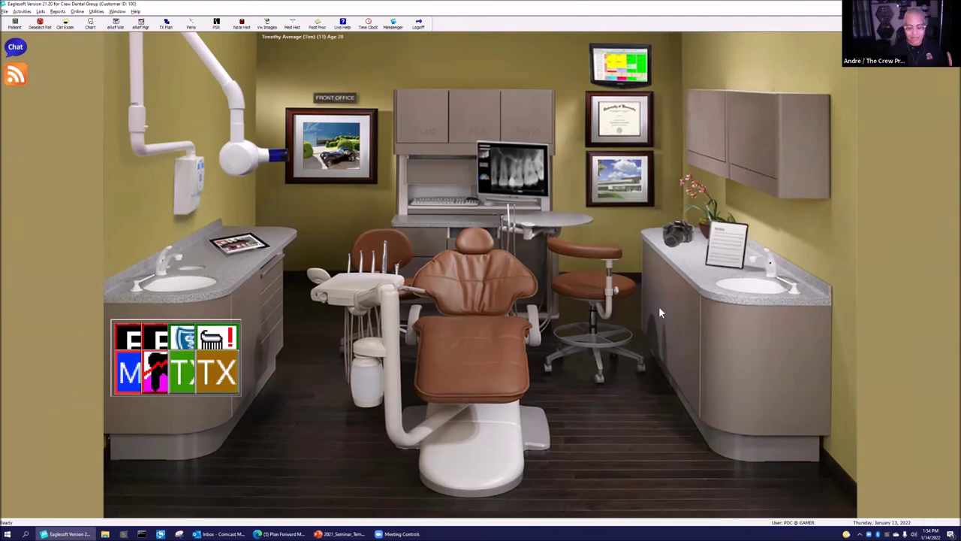
{"action": "left_click", "coordinate": [509, 180]}
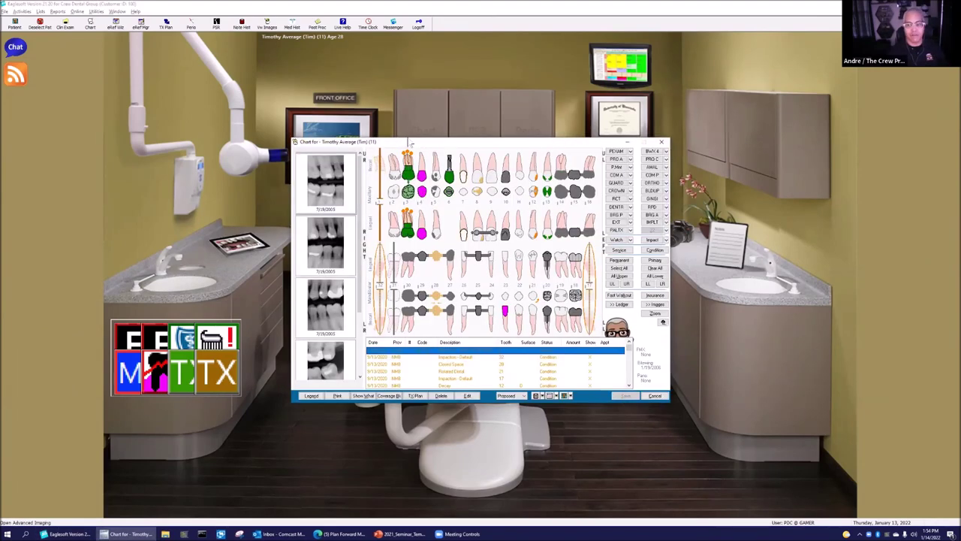
{"action": "left_click_drag", "start_coordinate": [407, 144], "coordinate": [385, 79]}
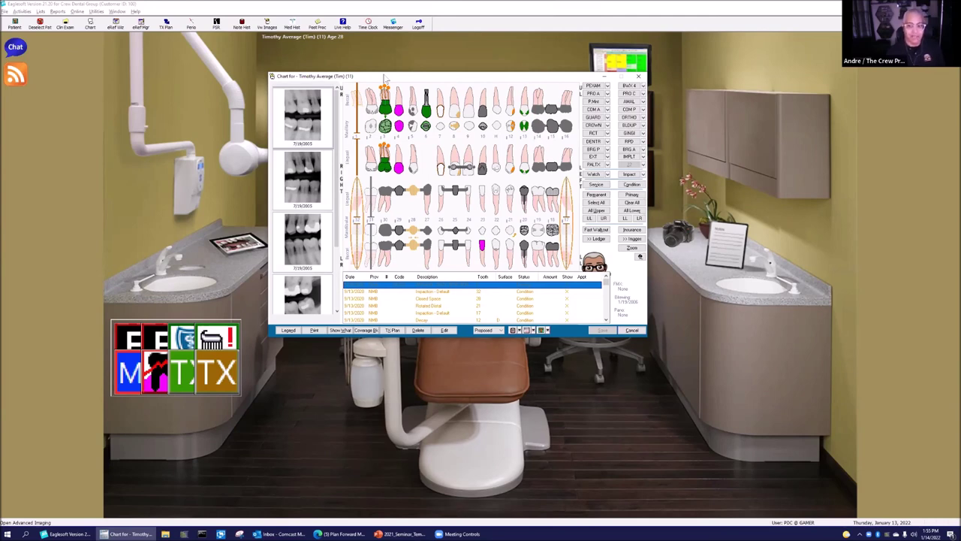
- Open the chart of the 56-year-old patient with the proposed D6057 implant abutment, select tooth 3, and browse the chart images
{"action": "left_click", "coordinate": [541, 331]}
{"action": "double_click", "coordinate": [365, 186]}
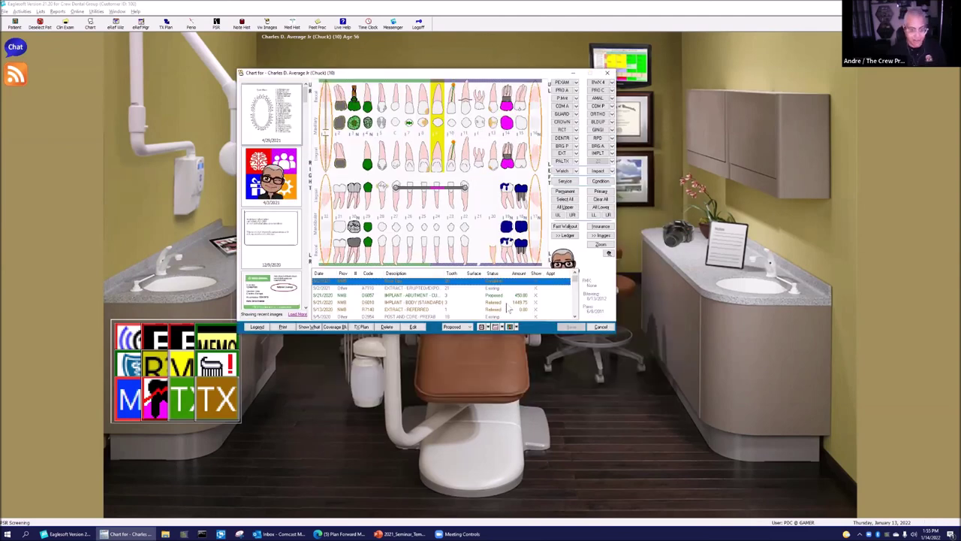
{"action": "left_click", "coordinate": [358, 105]}
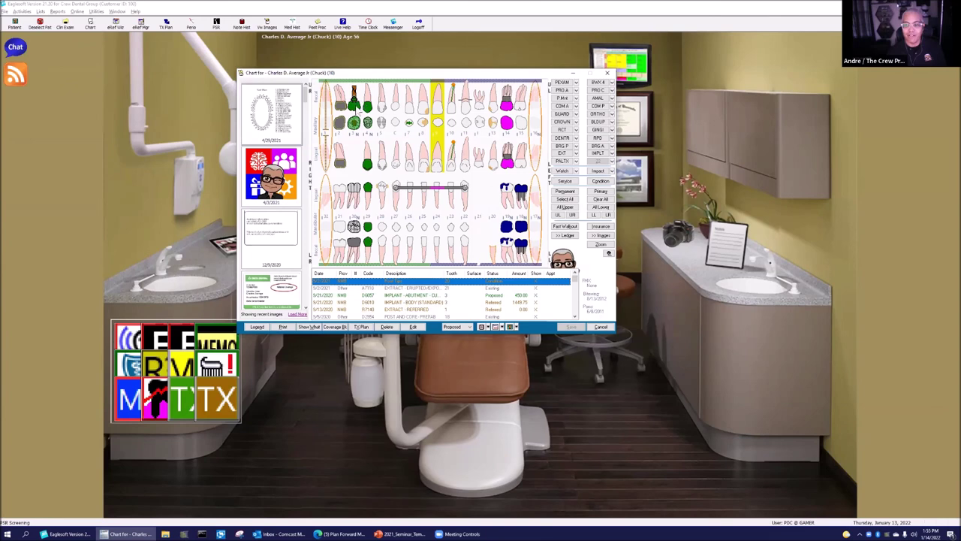
{"action": "scroll", "coordinate": [275, 264], "scroll_direction": "down", "scroll_amount": 1}
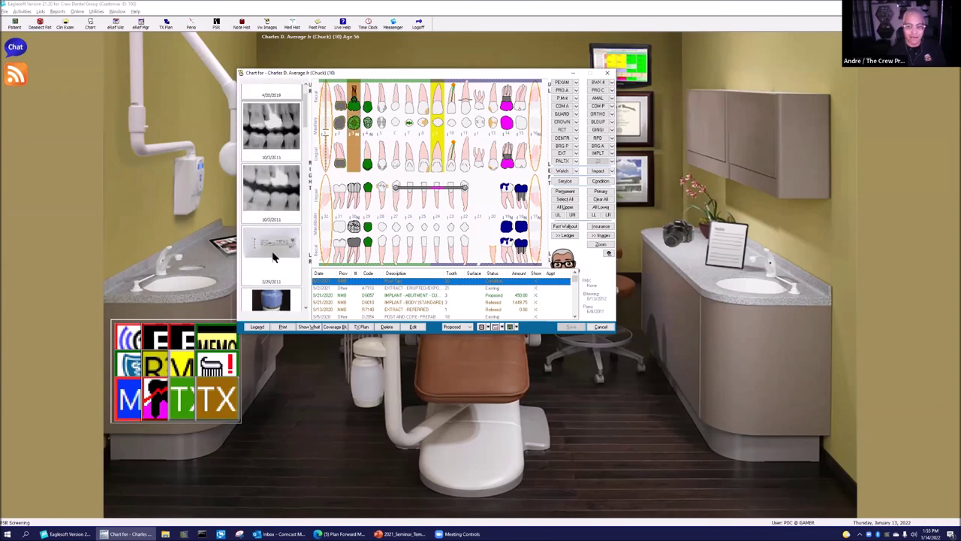